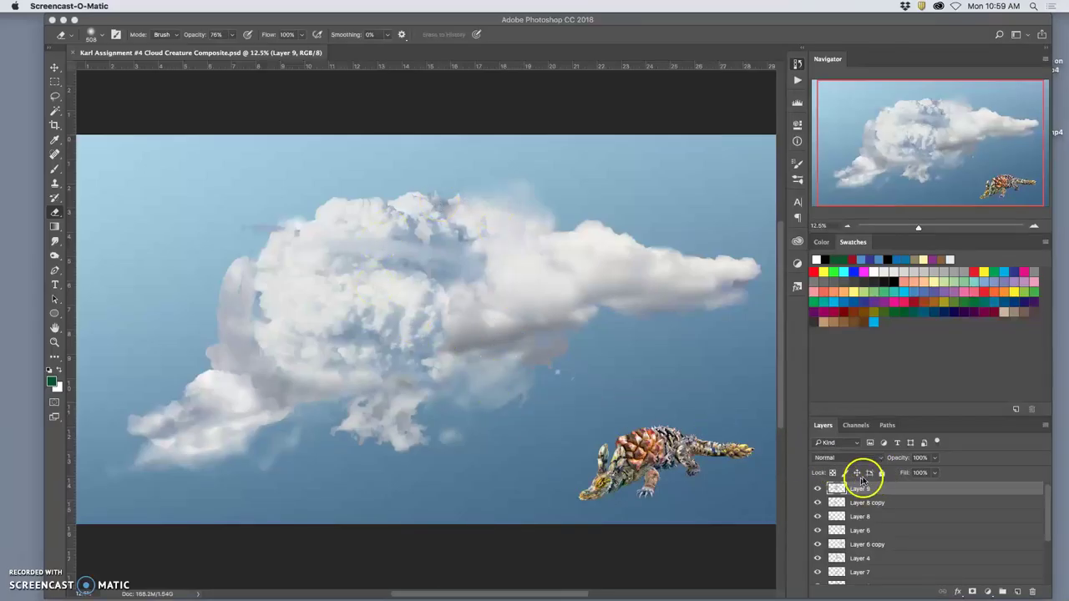
# - Toggle the visibility of Layer 9 to compare the cloud body with and without its texture
pyautogui.click(817, 489)
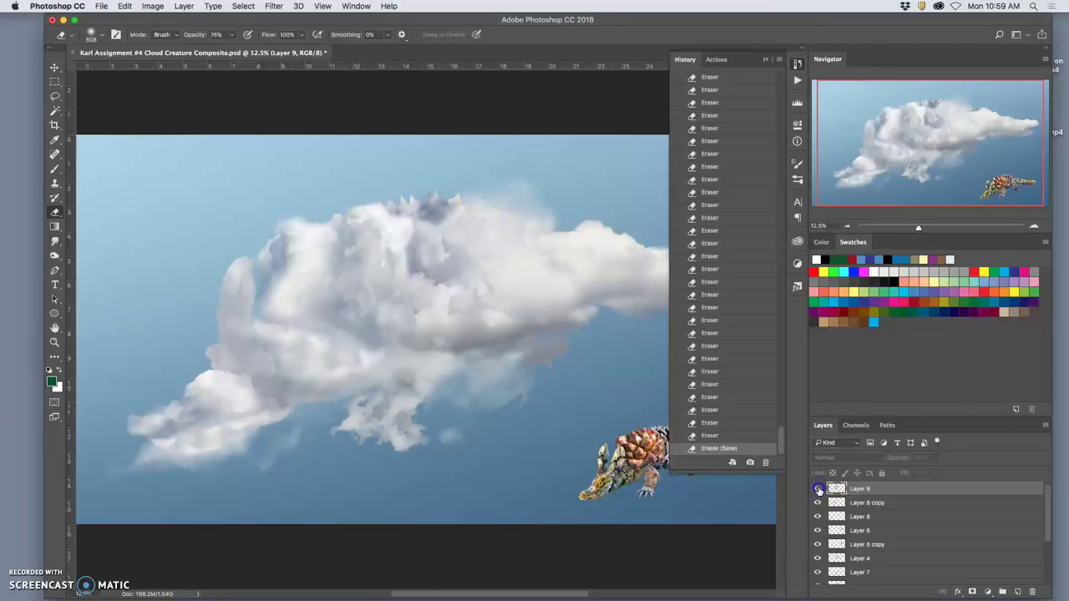
pyautogui.click(817, 489)
pyautogui.click(817, 489)
pyautogui.click(817, 489)
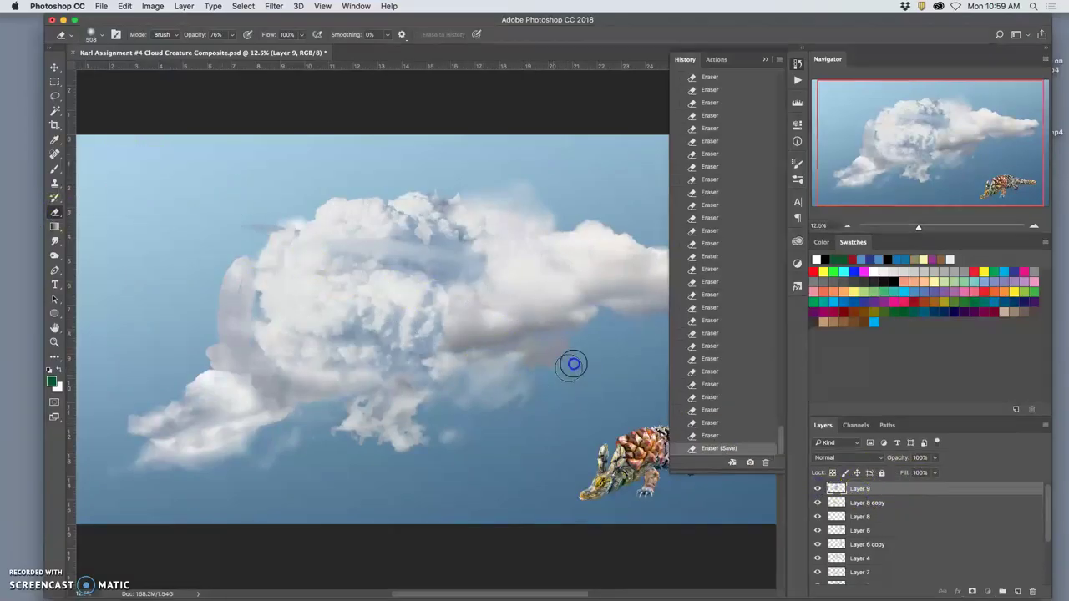
# - Erase stray cloud bits below the body and along its upper right edge on Layer 9
pyautogui.moveTo(572, 360)
pyautogui.mouseDown()
pyautogui.moveTo(568, 386)
pyautogui.moveTo(501, 411)
pyautogui.moveTo(493, 438)
pyautogui.mouseUp()
pyautogui.moveTo(492, 256); pyautogui.dragTo(493, 234)
pyautogui.moveTo(486, 226); pyautogui.dragTo(451, 192)
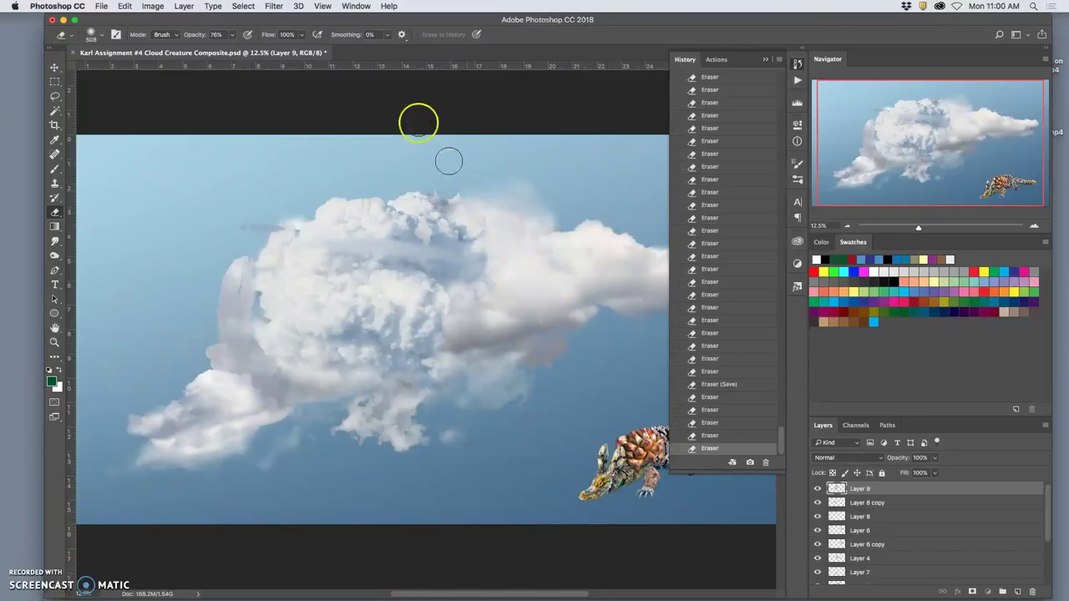
# - Set the eraser opacity to 23% and soften the cloud texture along the creature's upper back on Layer 9
pyautogui.click(232, 34)
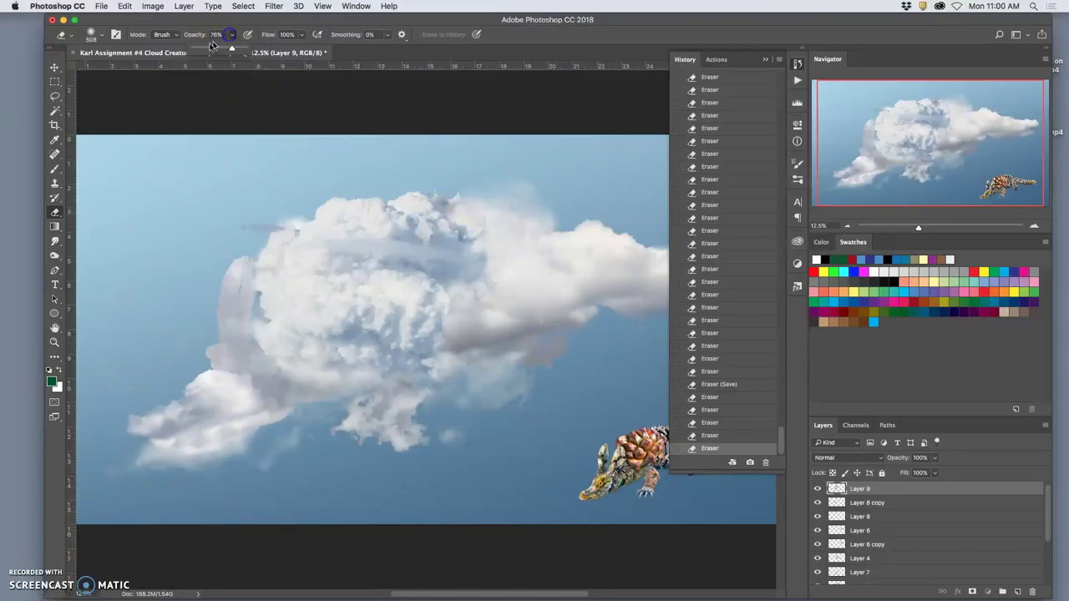
pyautogui.click(472, 242)
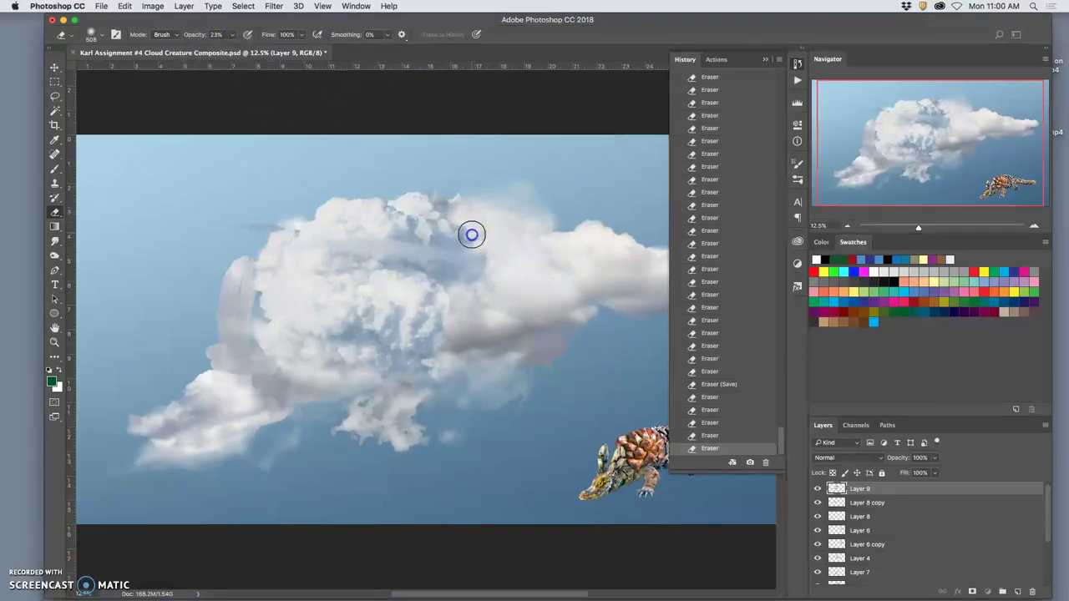
pyautogui.click(421, 230)
pyautogui.click(415, 227)
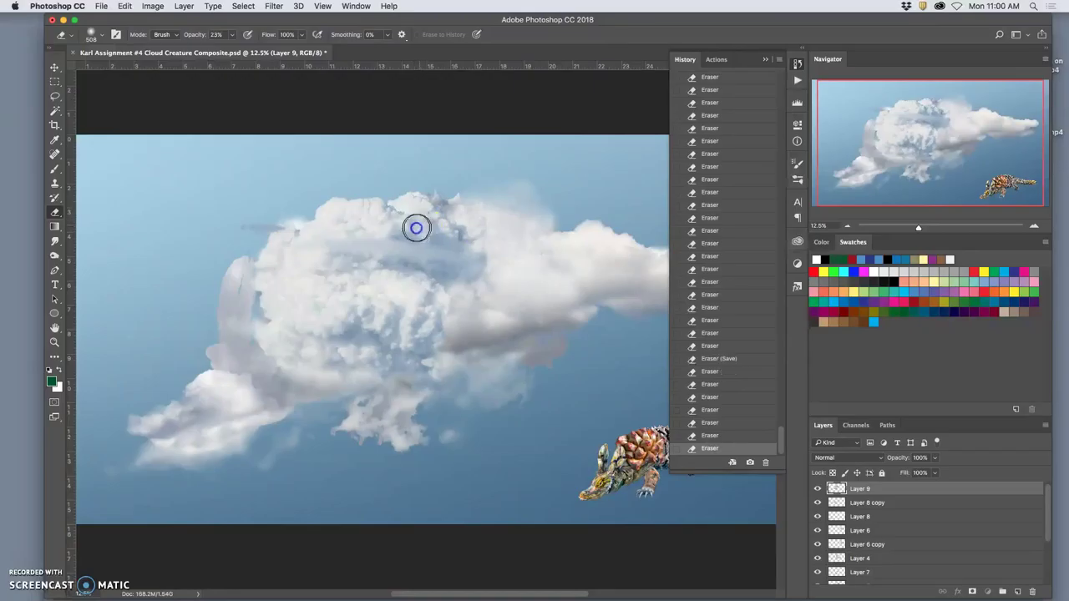
pyautogui.click(435, 234)
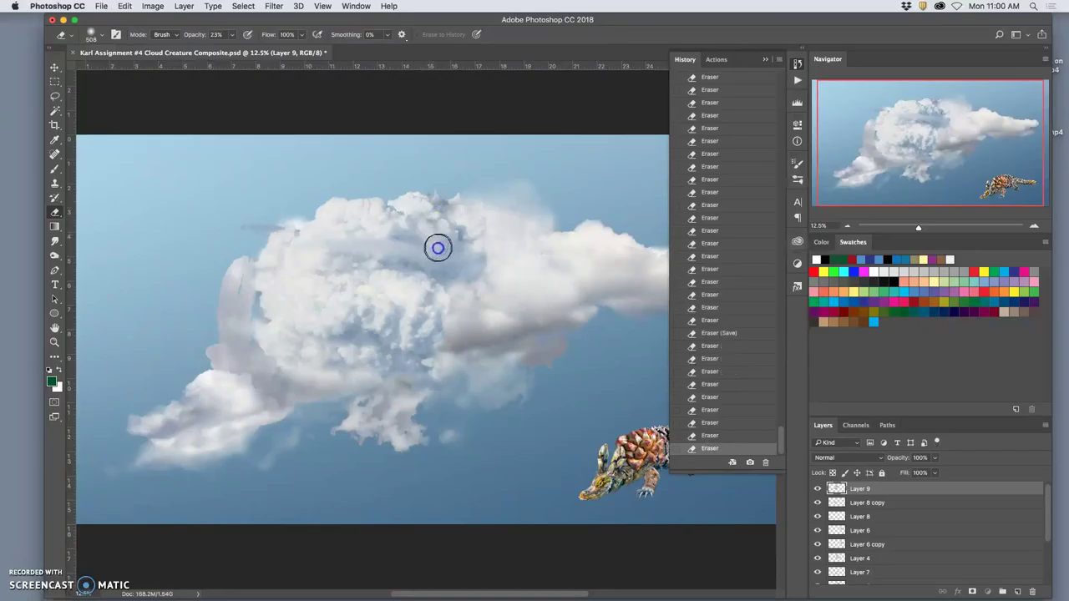
pyautogui.click(469, 228)
pyautogui.click(429, 231)
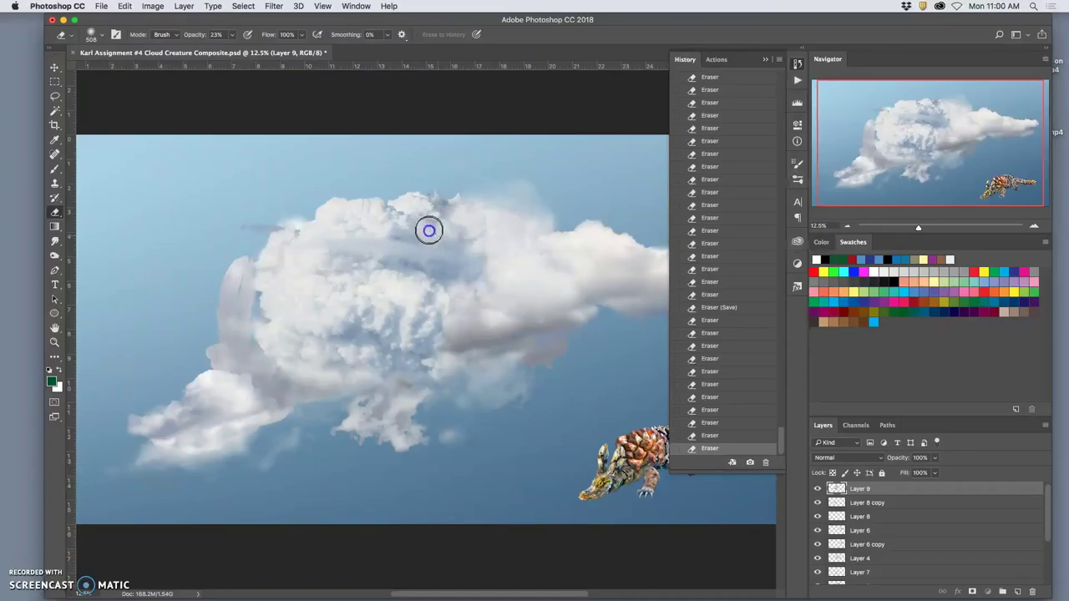
pyautogui.click(430, 222)
pyautogui.click(416, 214)
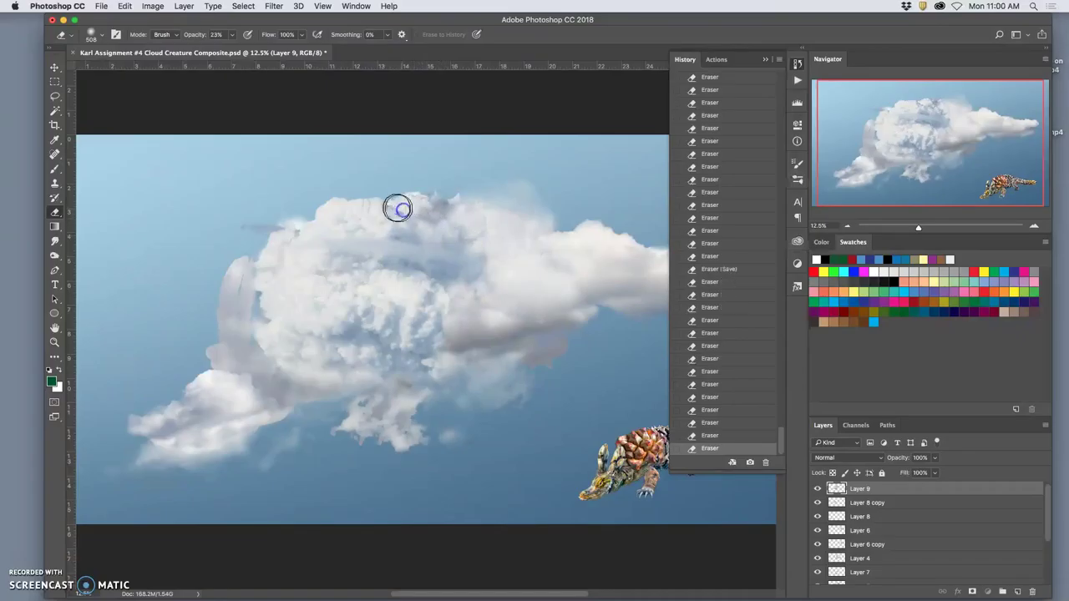
pyautogui.moveTo(357, 192)
pyautogui.mouseDown()
pyautogui.moveTo(324, 197)
pyautogui.moveTo(301, 218)
pyautogui.moveTo(374, 193)
pyautogui.mouseUp()
pyautogui.click(418, 227)
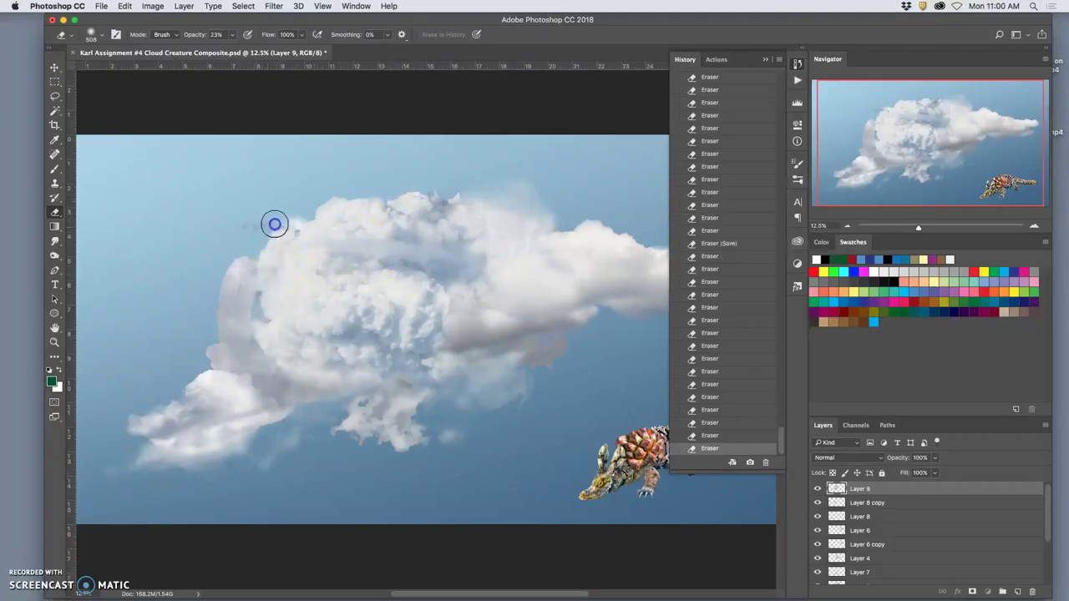
# - Fade the Layer 9 cloud texture along the body's left edge, underside and junction with the tail
pyautogui.moveTo(275, 224); pyautogui.dragTo(304, 220)
pyautogui.moveTo(304, 220)
pyautogui.mouseDown()
pyautogui.moveTo(258, 251)
pyautogui.moveTo(279, 293)
pyautogui.moveTo(274, 271)
pyautogui.moveTo(262, 279)
pyautogui.moveTo(255, 325)
pyautogui.moveTo(250, 289)
pyautogui.moveTo(244, 336)
pyautogui.moveTo(286, 380)
pyautogui.mouseUp()
pyautogui.moveTo(444, 367)
pyautogui.mouseDown()
pyautogui.moveTo(440, 310)
pyautogui.moveTo(418, 331)
pyautogui.moveTo(398, 322)
pyautogui.moveTo(398, 304)
pyautogui.moveTo(432, 325)
pyautogui.moveTo(428, 346)
pyautogui.moveTo(447, 331)
pyautogui.moveTo(441, 350)
pyautogui.moveTo(381, 323)
pyautogui.moveTo(370, 300)
pyautogui.moveTo(430, 319)
pyautogui.moveTo(423, 340)
pyautogui.moveTo(389, 325)
pyautogui.moveTo(372, 300)
pyautogui.moveTo(446, 319)
pyautogui.moveTo(446, 339)
pyautogui.moveTo(451, 324)
pyautogui.moveTo(471, 336)
pyautogui.moveTo(435, 311)
pyautogui.moveTo(443, 295)
pyautogui.moveTo(452, 307)
pyautogui.moveTo(468, 296)
pyautogui.moveTo(421, 286)
pyautogui.moveTo(493, 278)
pyautogui.moveTo(410, 285)
pyautogui.moveTo(448, 326)
pyautogui.moveTo(461, 300)
pyautogui.moveTo(455, 306)
pyautogui.moveTo(491, 323)
pyautogui.moveTo(535, 300)
pyautogui.mouseUp()
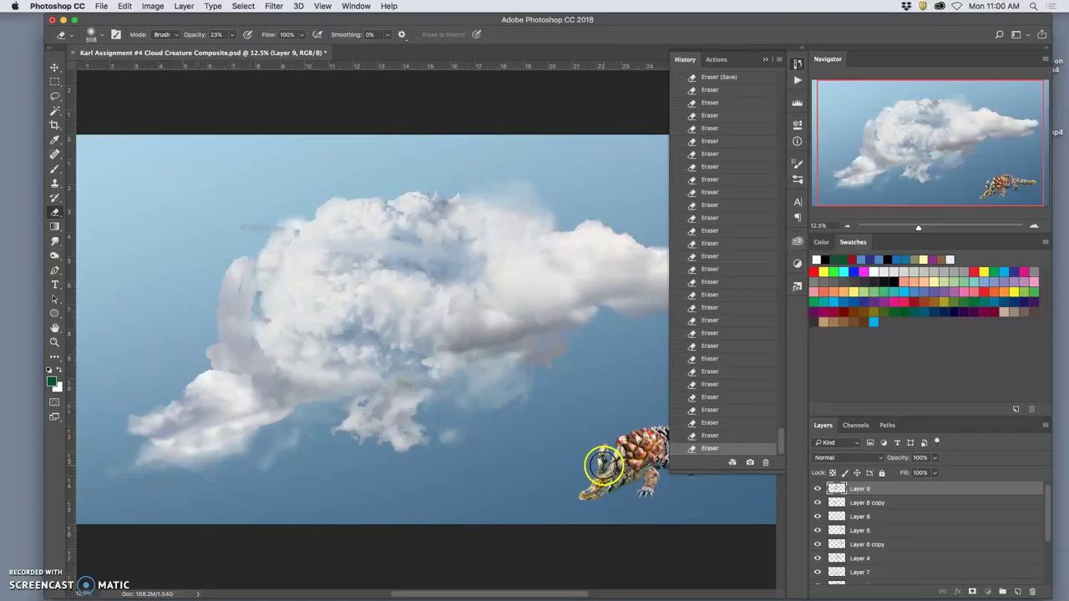
# - Try a lower layer opacity for Layer 9
pyautogui.press('super+minus')
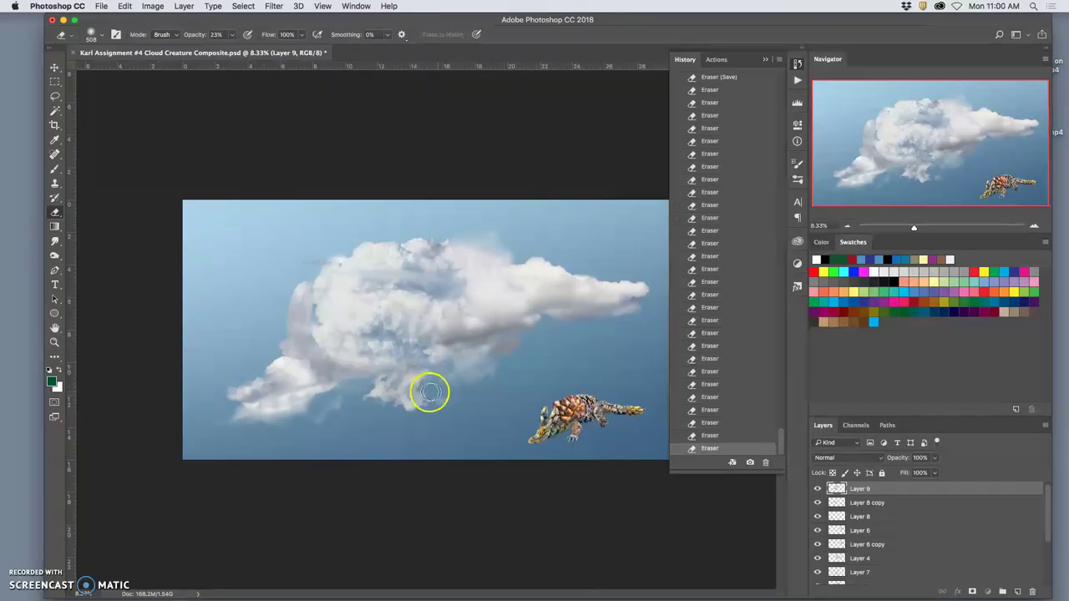
pyautogui.click(935, 458)
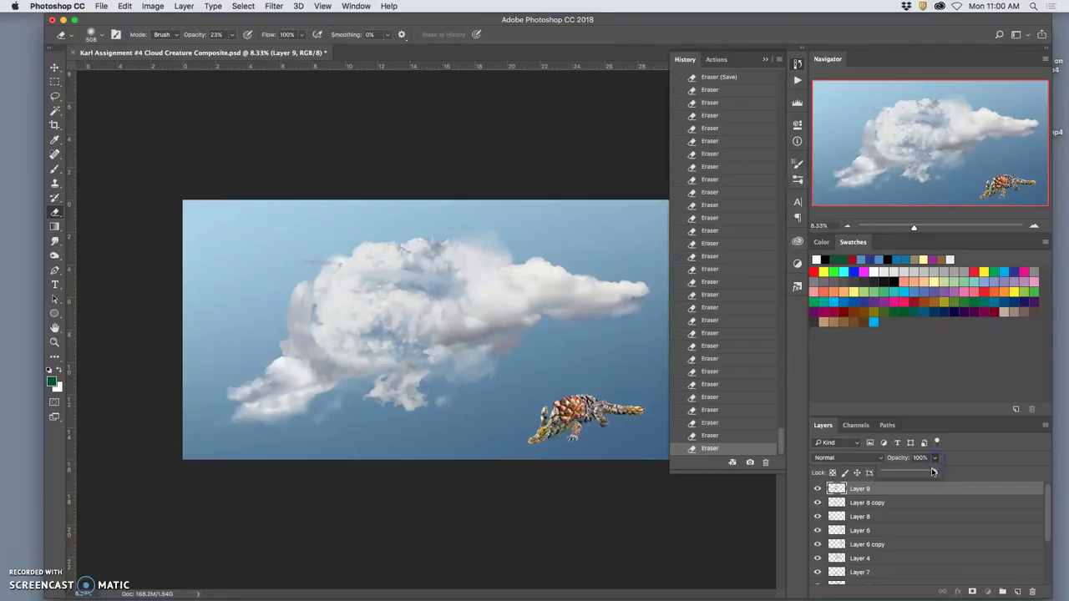
pyautogui.moveTo(932, 473); pyautogui.dragTo(900, 473)
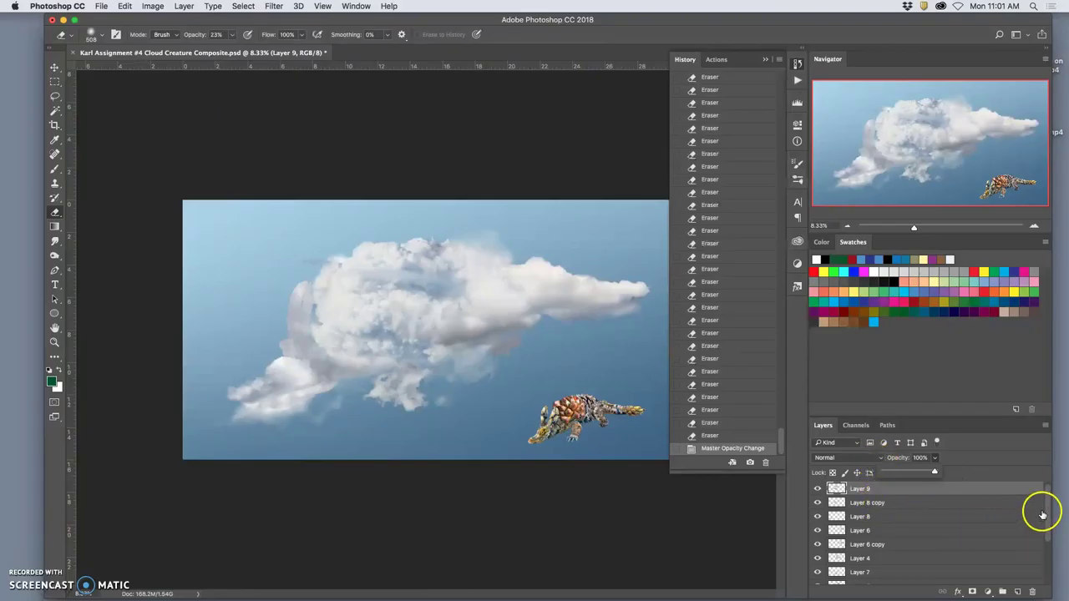
# - Delete the hidden sky-with-clouds-sunny-day layer and save the document
pyautogui.moveTo(1043, 516); pyautogui.dragTo(1038, 552)
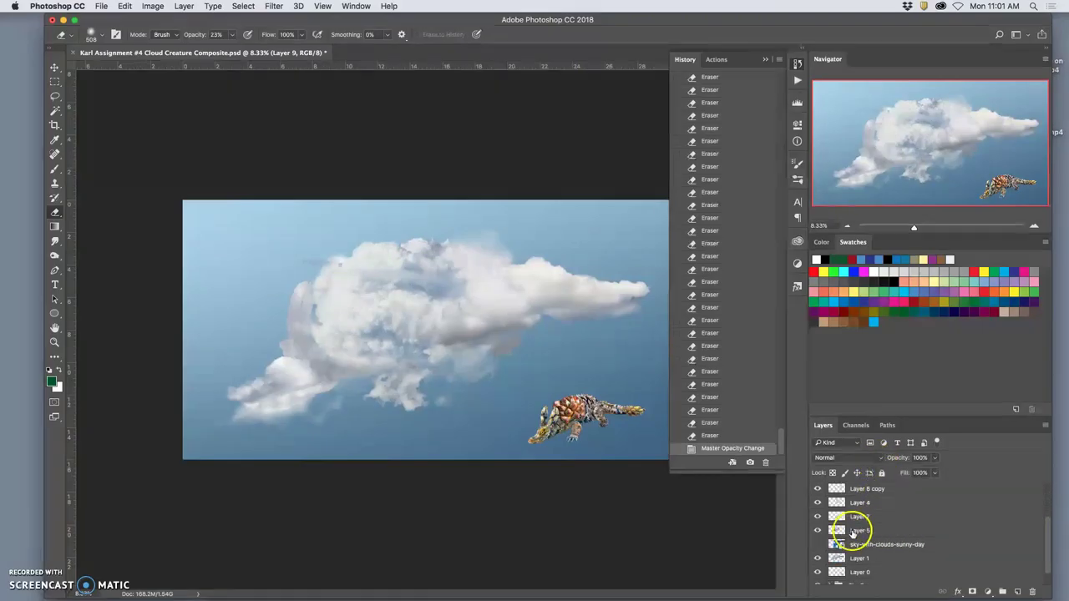
pyautogui.click(863, 544)
pyautogui.press('Delete')
pyautogui.click(850, 547)
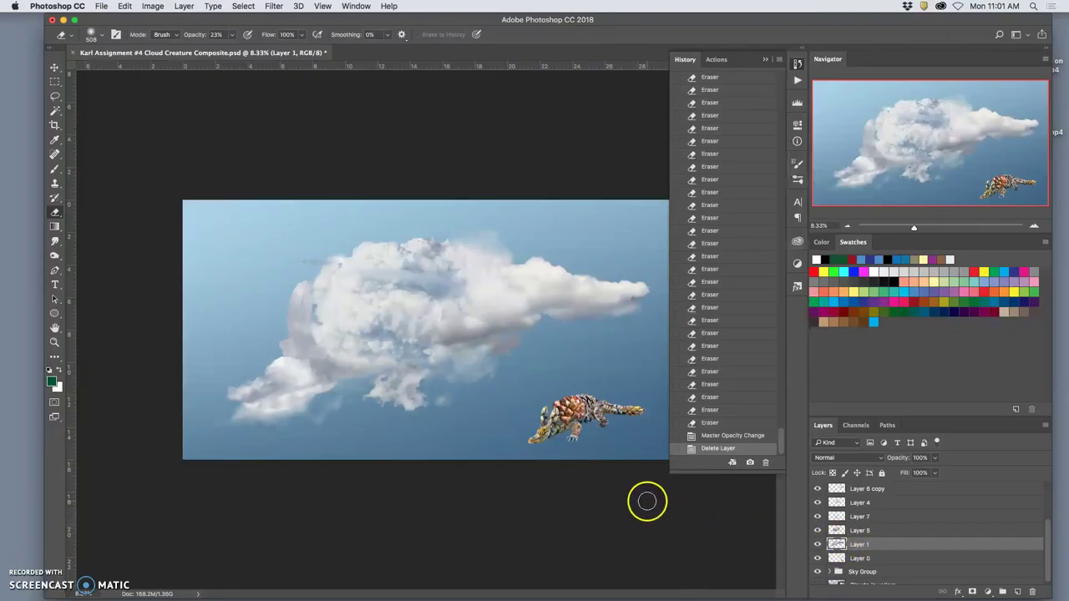
pyautogui.hotkey('ctrl', 's')
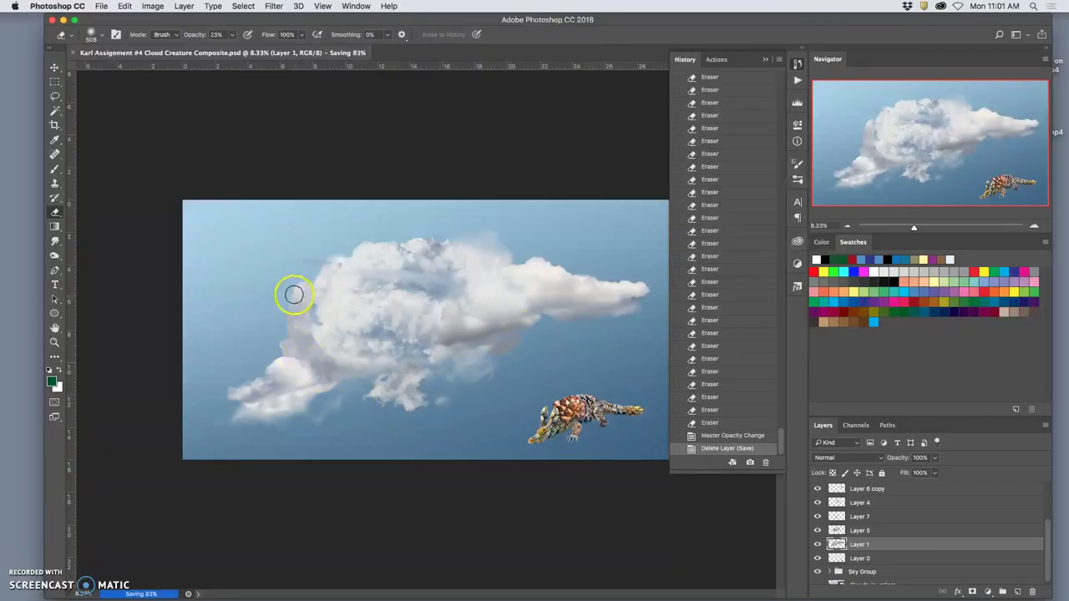
# - Toggle Layer 1 to check which part of the creature it contributes, and review the layer stack
pyautogui.moveTo(291, 327); pyautogui.dragTo(341, 305)
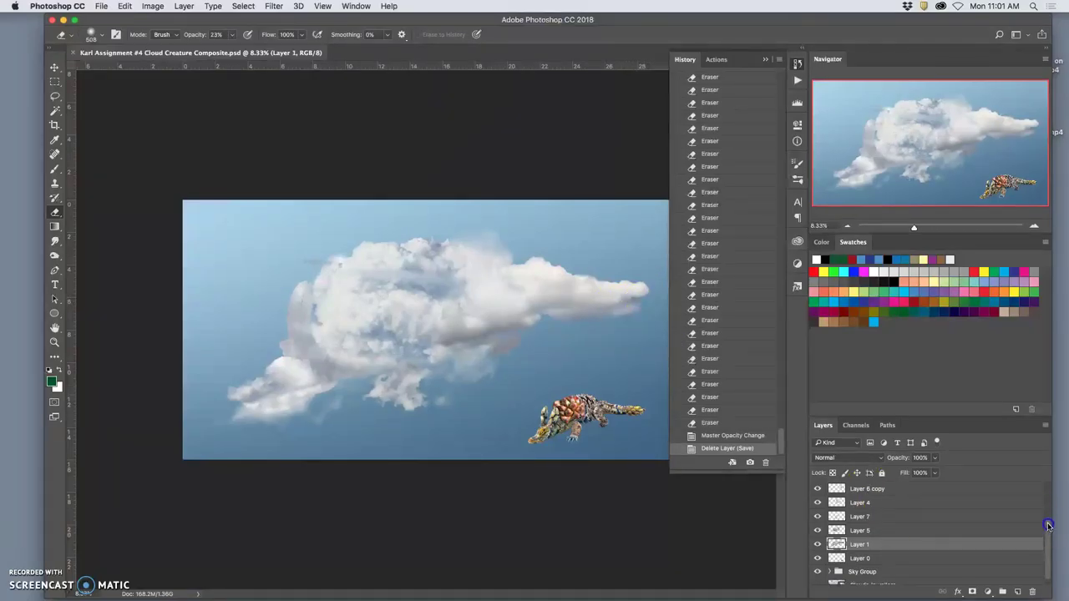
pyautogui.click(818, 543)
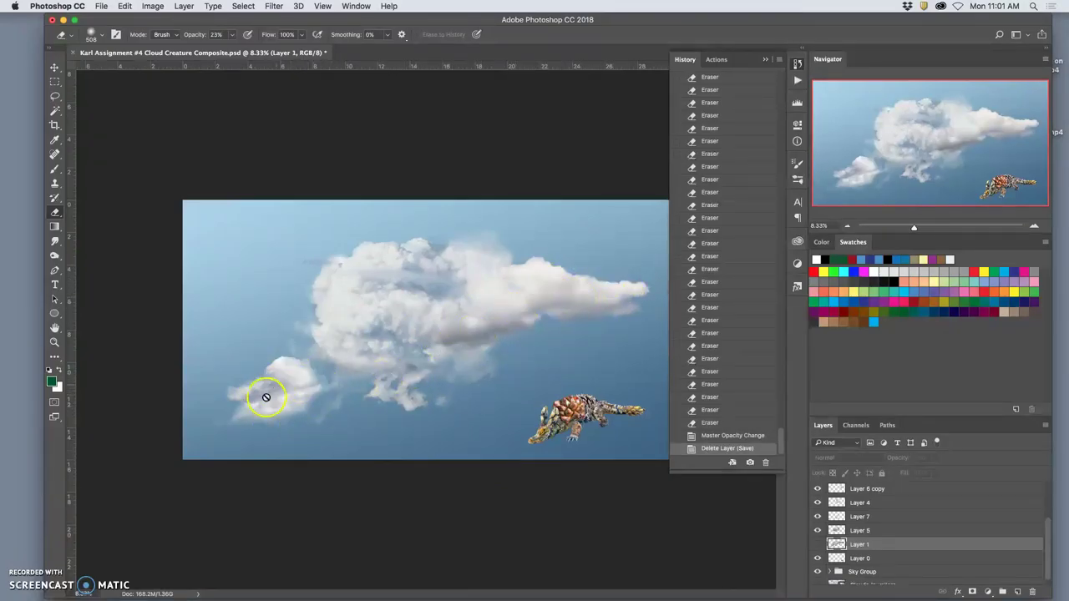
pyautogui.click(818, 544)
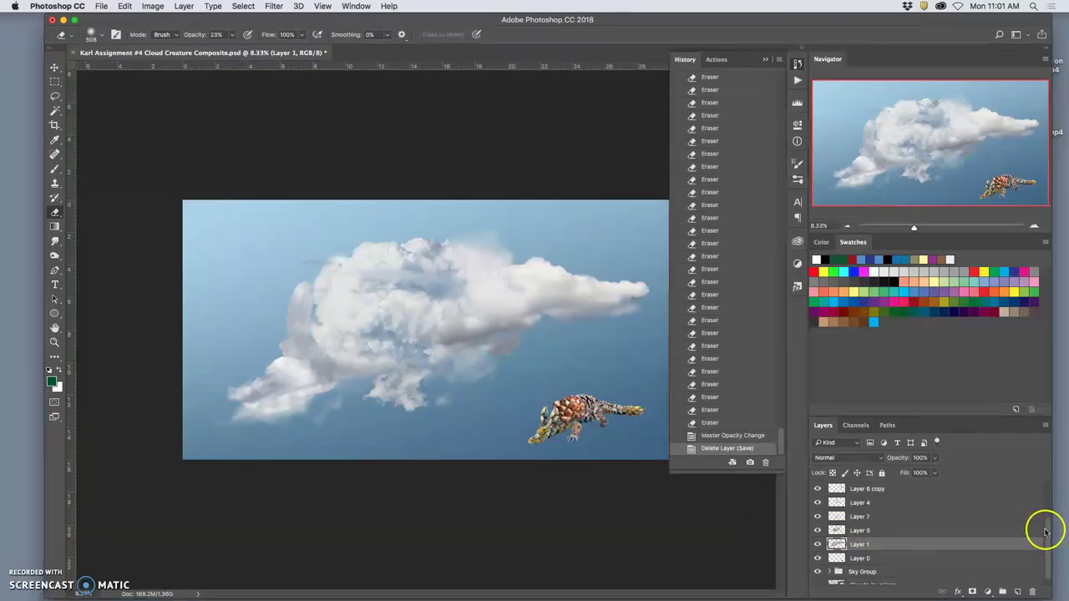
pyautogui.moveTo(1044, 531); pyautogui.dragTo(1061, 478)
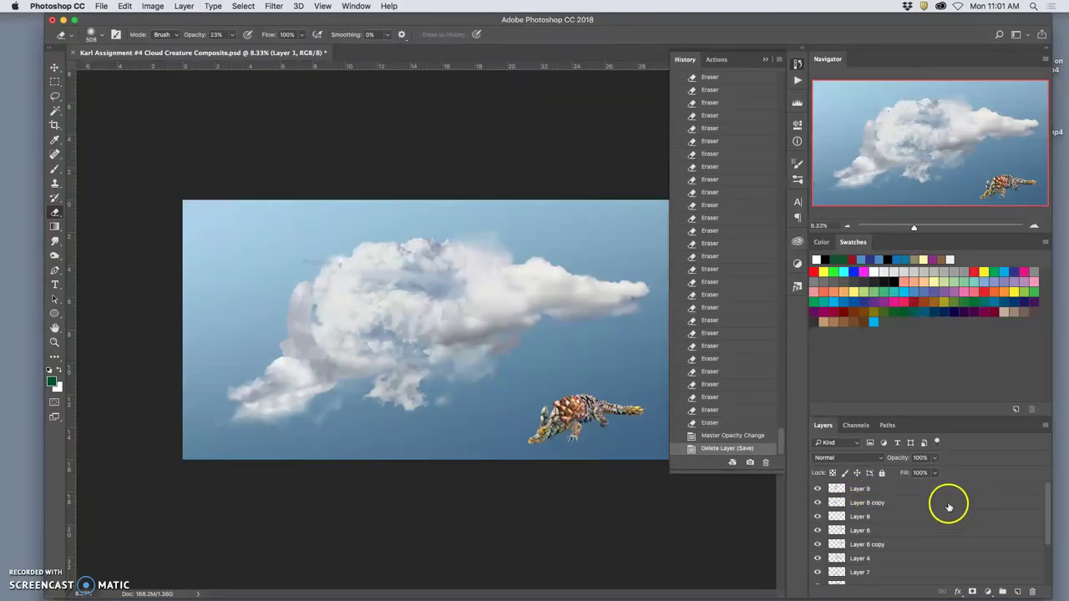
pyautogui.moveTo(1049, 538); pyautogui.dragTo(1043, 589)
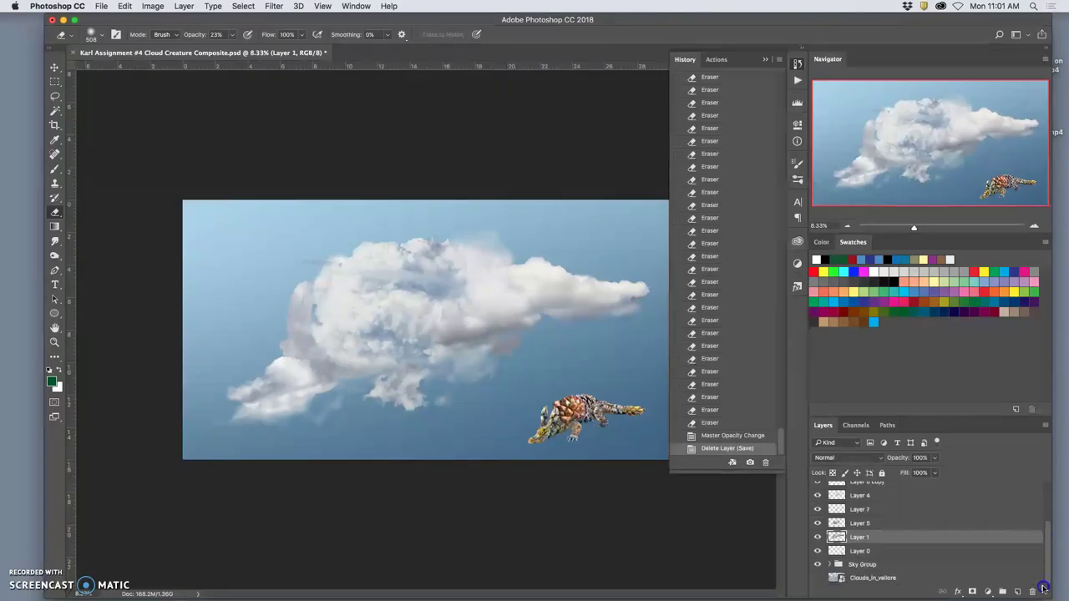
# - Hide the Sky Group, Layer 0 and Layer 1 so only the cloud texture layers remain visible
pyautogui.click(817, 566)
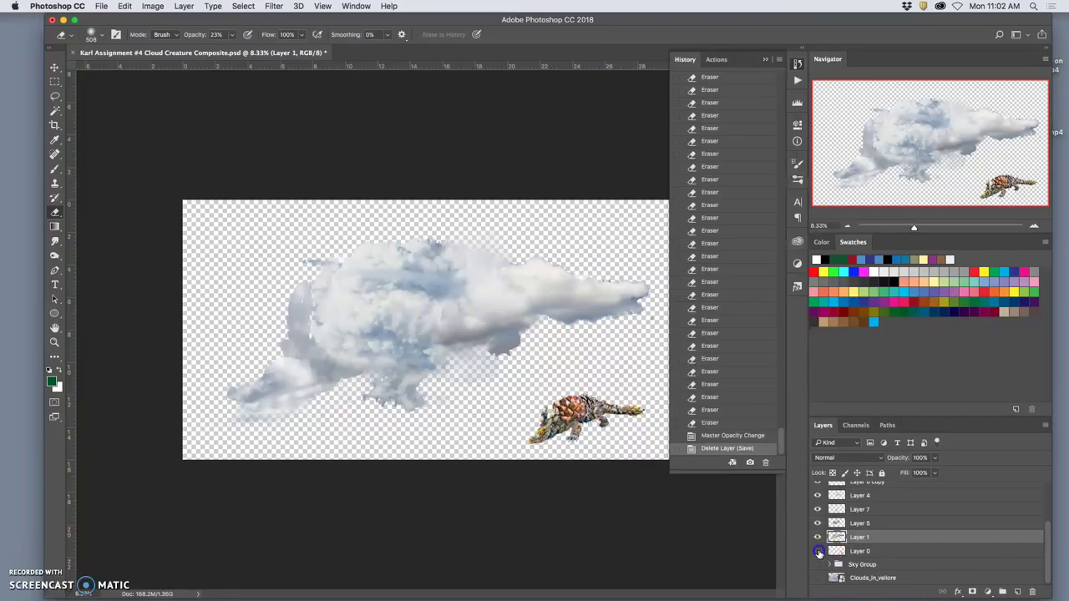
pyautogui.click(818, 551)
pyautogui.moveTo(858, 555); pyautogui.dragTo(819, 544)
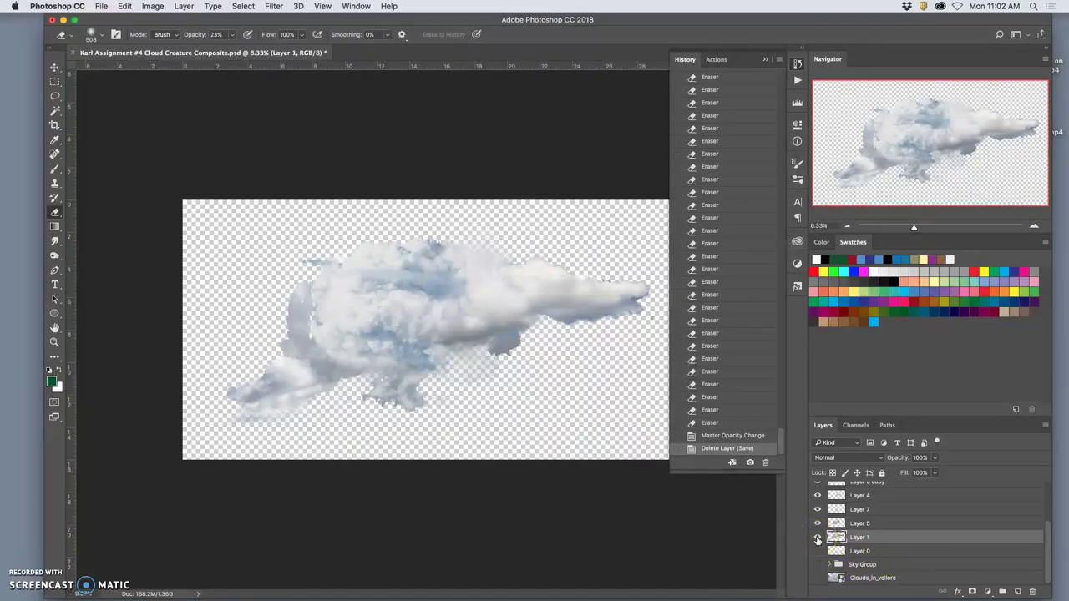
pyautogui.click(818, 537)
pyautogui.moveTo(886, 561); pyautogui.dragTo(627, 409)
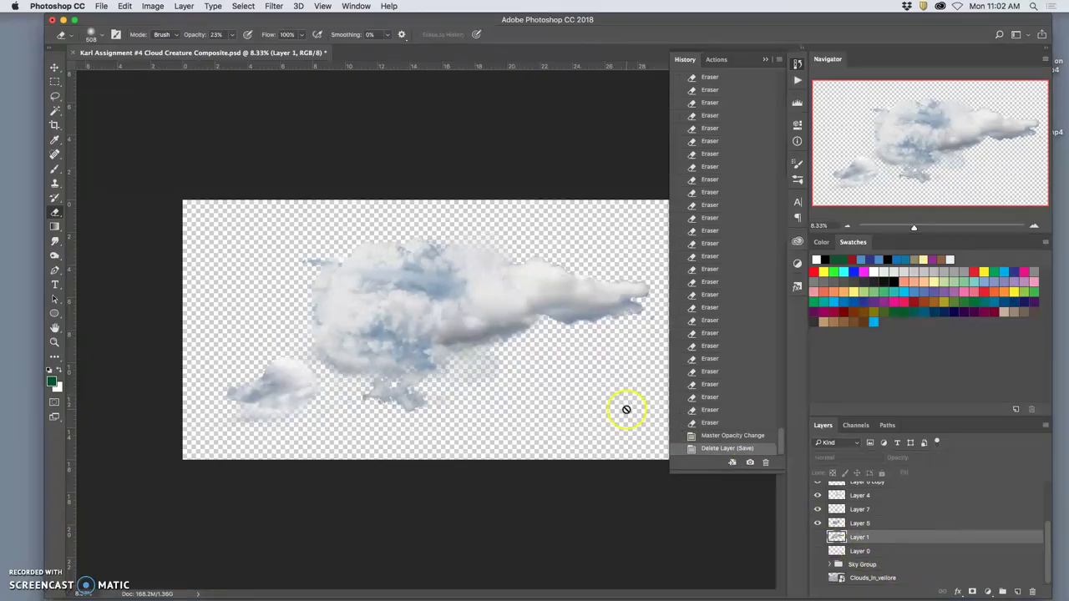
# - Select Layer 9 and blend its texture across the middle of the cloud body with light eraser strokes
pyautogui.scroll(4, 823, 501)
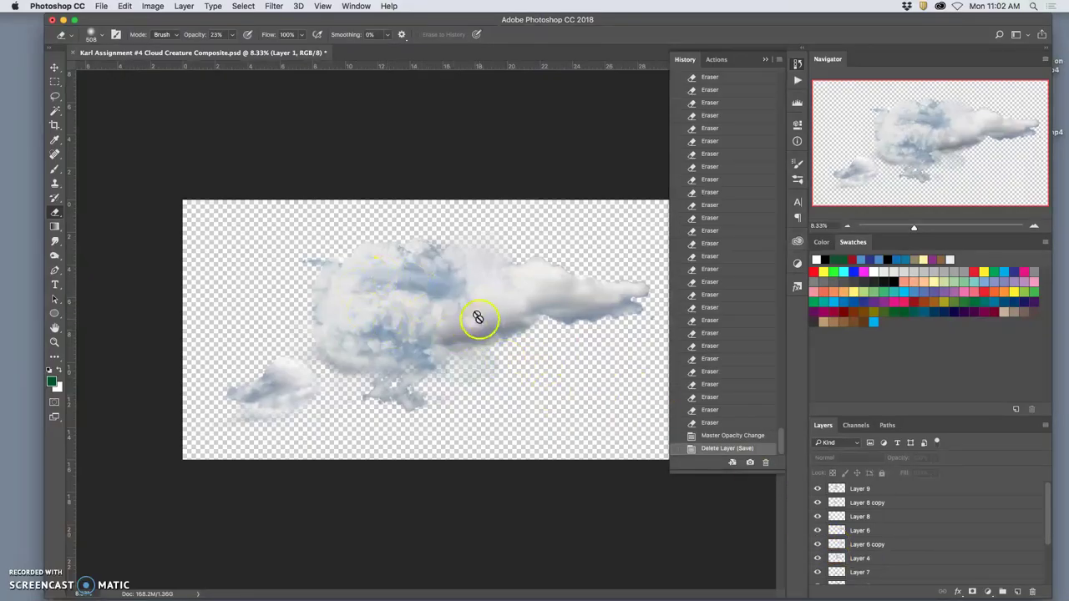
pyautogui.click(871, 489)
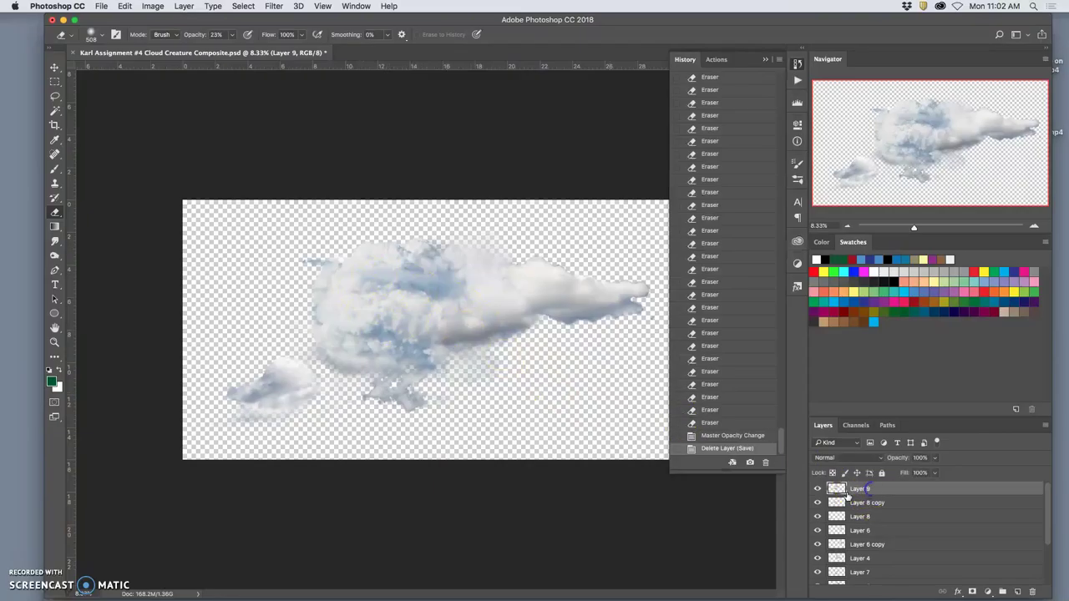
pyautogui.click(818, 489)
pyautogui.click(819, 490)
pyautogui.moveTo(435, 319); pyautogui.dragTo(425, 317)
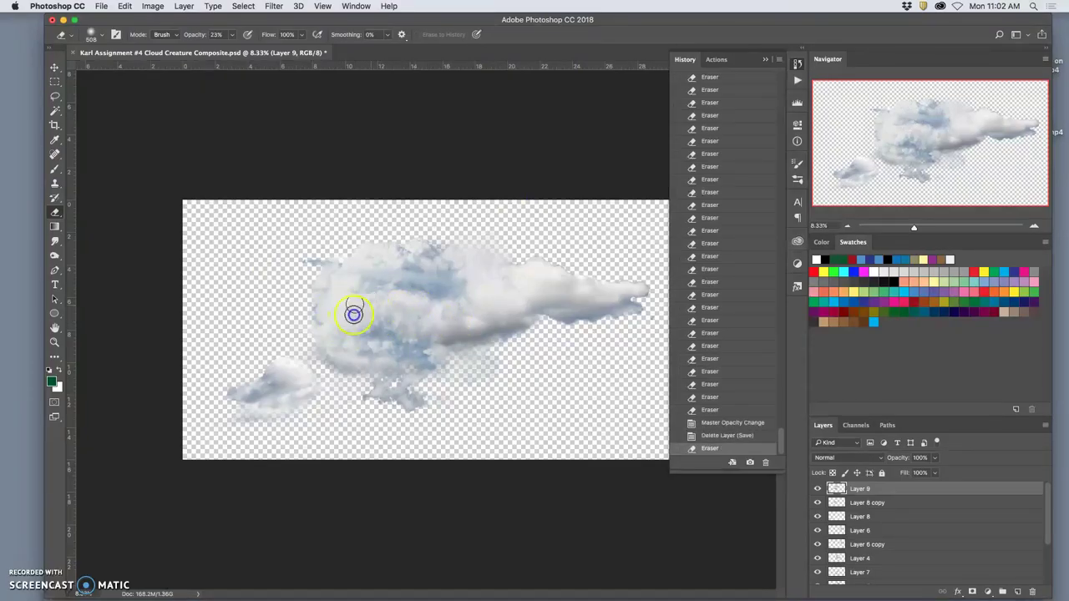
pyautogui.moveTo(353, 313)
pyautogui.mouseDown()
pyautogui.moveTo(388, 309)
pyautogui.moveTo(410, 326)
pyautogui.moveTo(435, 325)
pyautogui.moveTo(372, 310)
pyautogui.moveTo(339, 317)
pyautogui.moveTo(358, 298)
pyautogui.moveTo(417, 318)
pyautogui.moveTo(496, 311)
pyautogui.mouseUp()
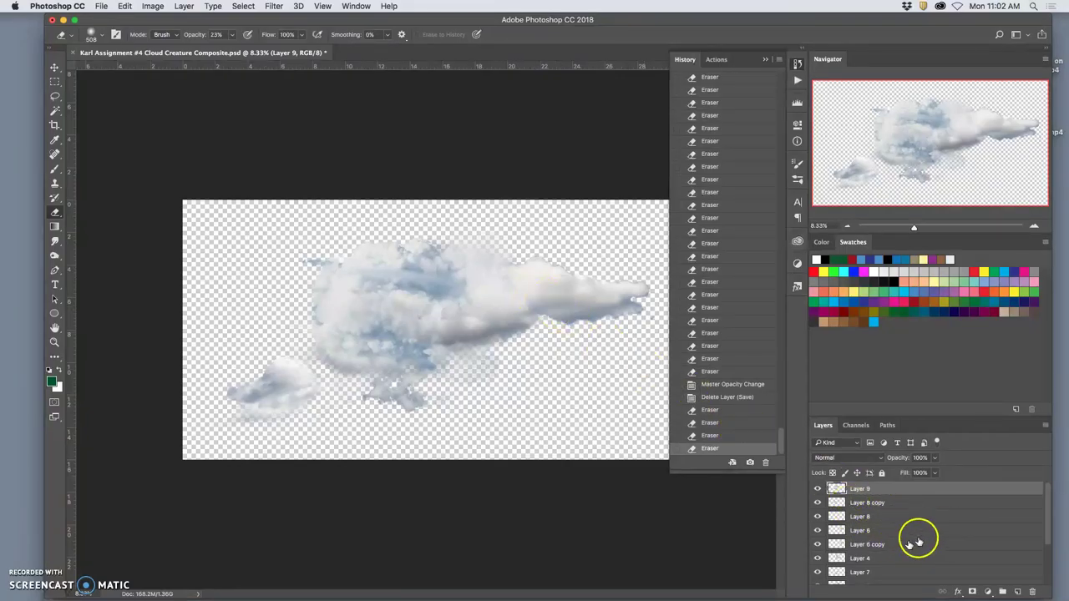
# - Group the layers from Layer 9 down to Layer 5 and name the group "texure group"
pyautogui.scroll(-3, 946, 544)
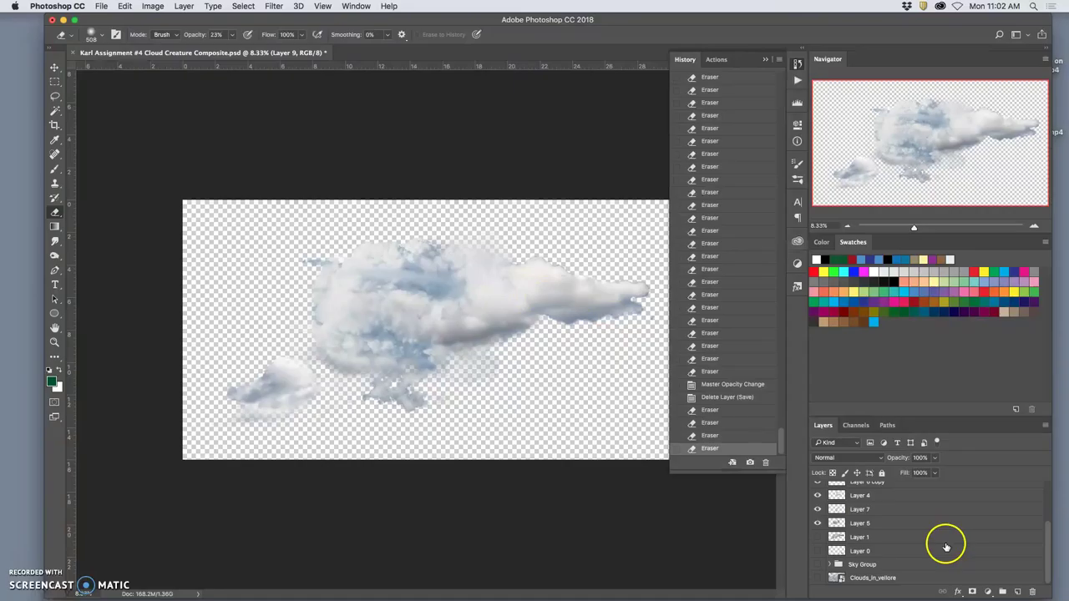
pyautogui.keyDown('shift'); pyautogui.click(904, 525); pyautogui.keyUp('shift')
pyautogui.scroll(3, 903, 527)
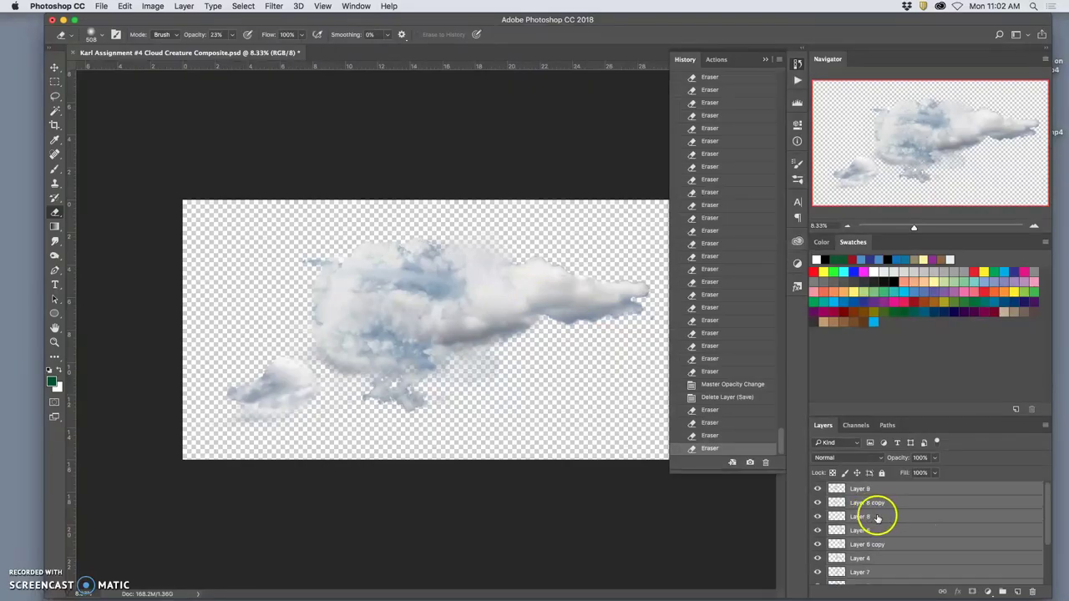
pyautogui.scroll(-3, 913, 531)
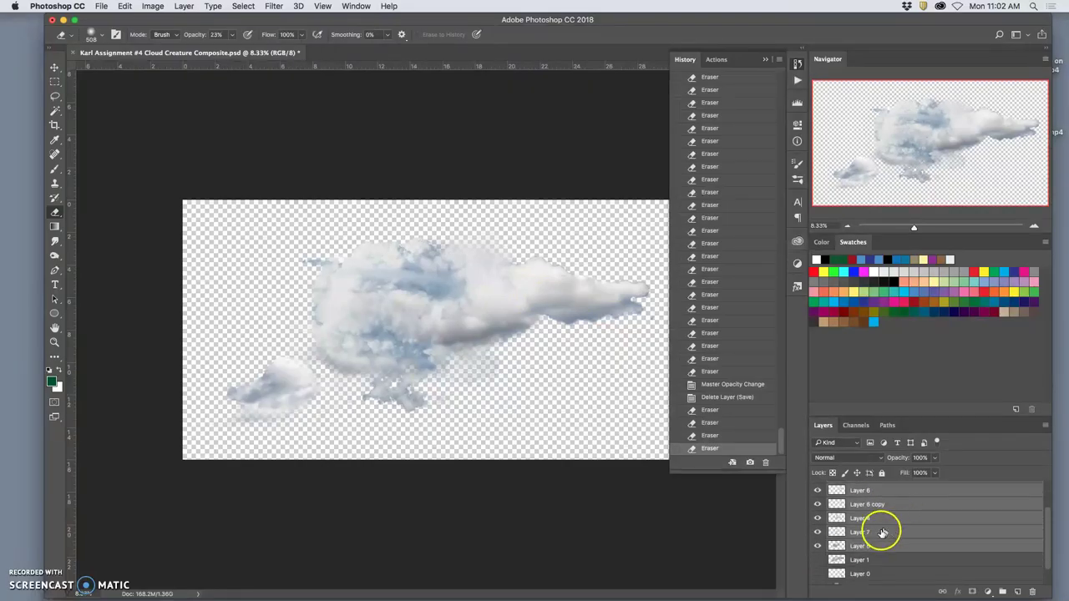
pyautogui.click(1002, 592)
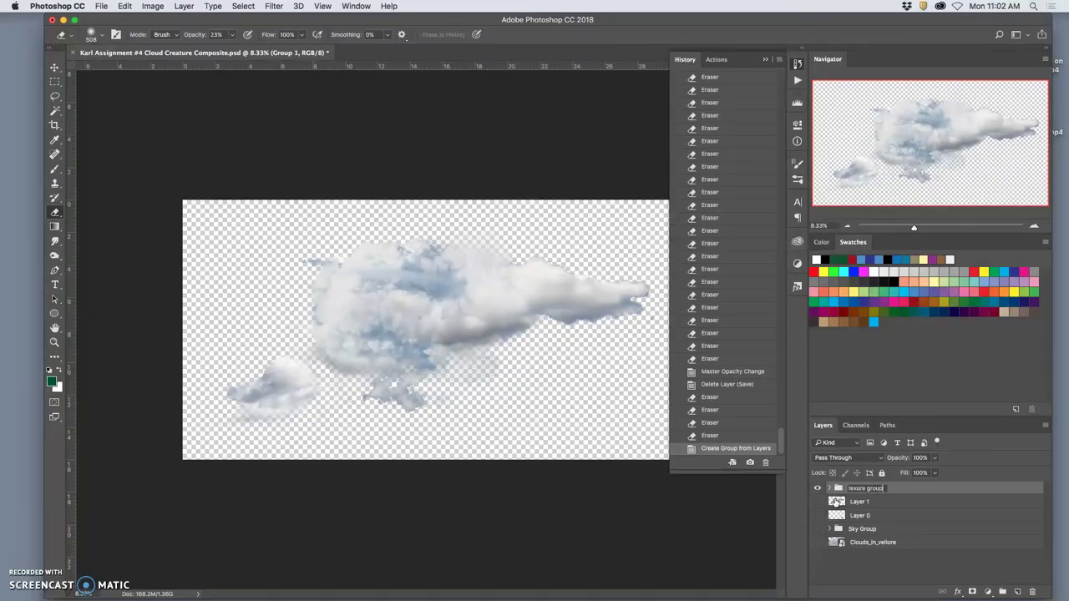
pyautogui.click(889, 516)
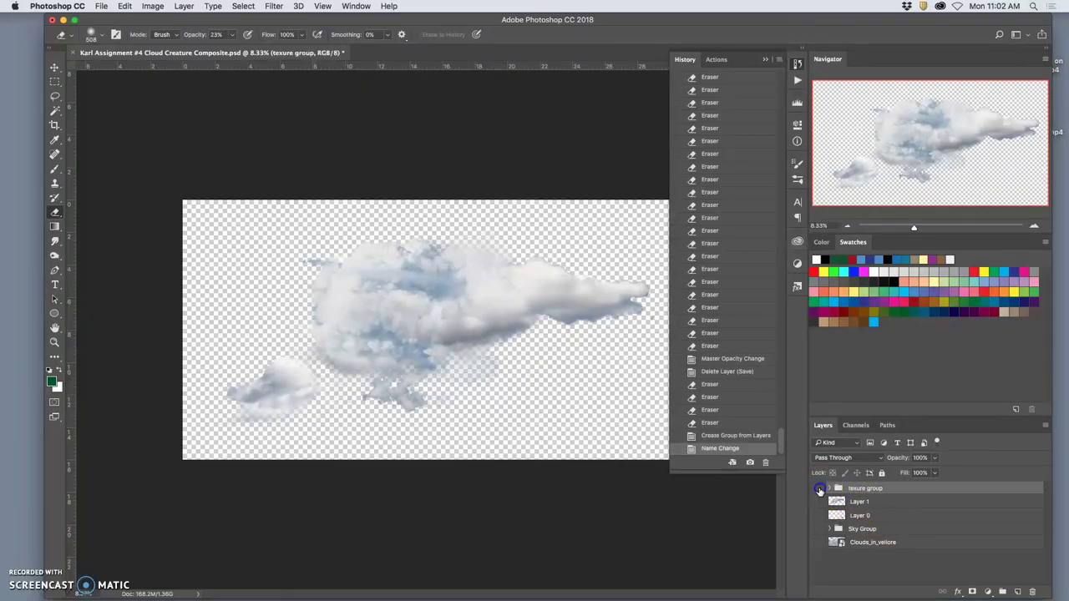
# - Show the Sky Group and toggle the texure group's visibility to check its contents against the sky
pyautogui.click(821, 489)
pyautogui.click(818, 528)
pyautogui.click(818, 489)
pyautogui.click(818, 488)
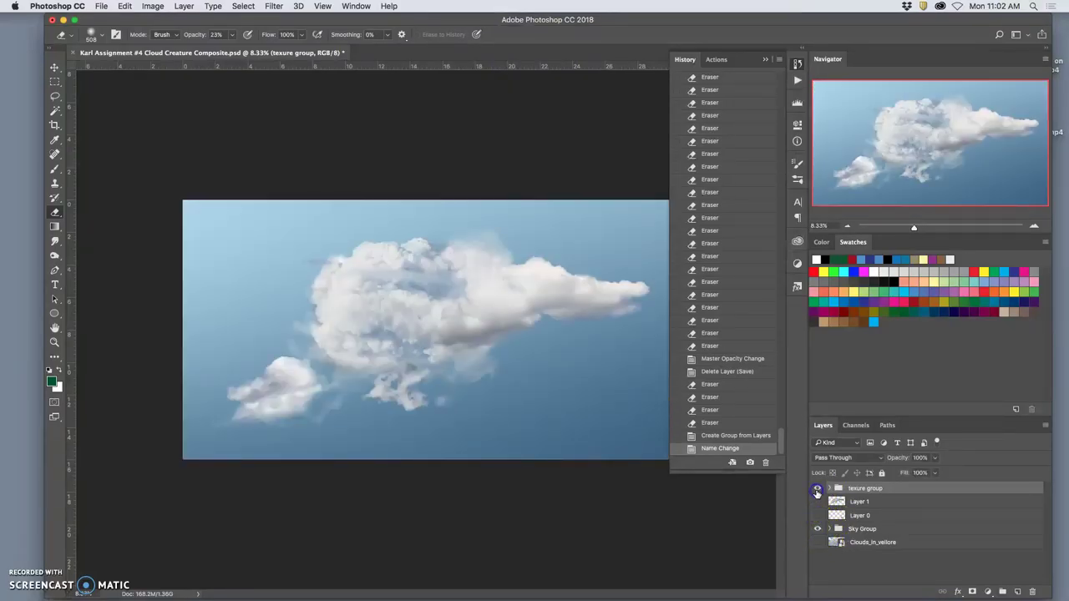
# - Hide the Sky Group and stamp the visible texure group content onto a new merged layer, keeping the original group
pyautogui.click(817, 529)
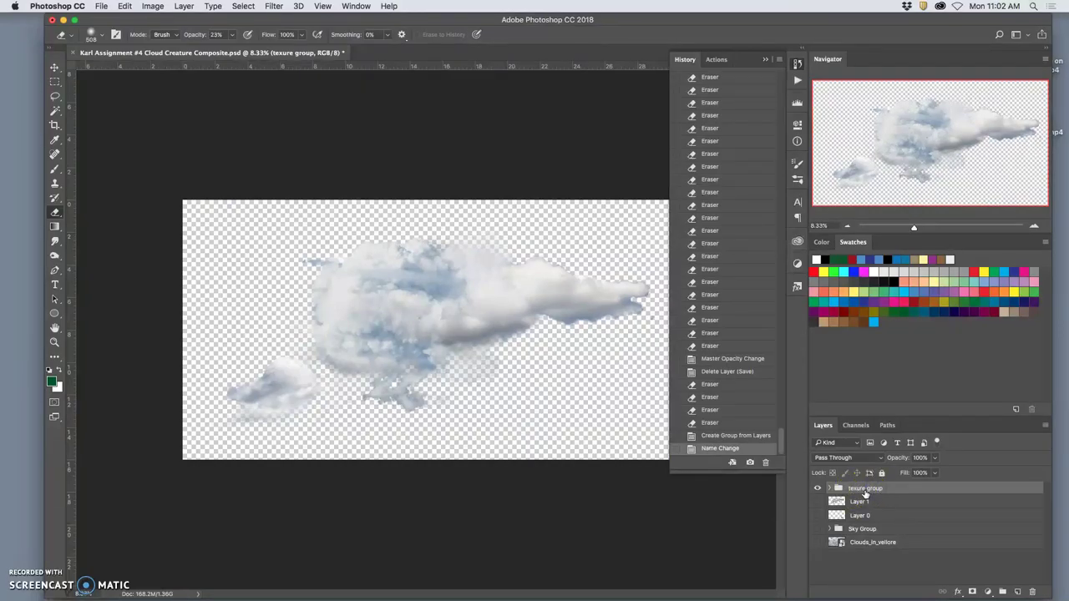
pyautogui.click(182, 7)
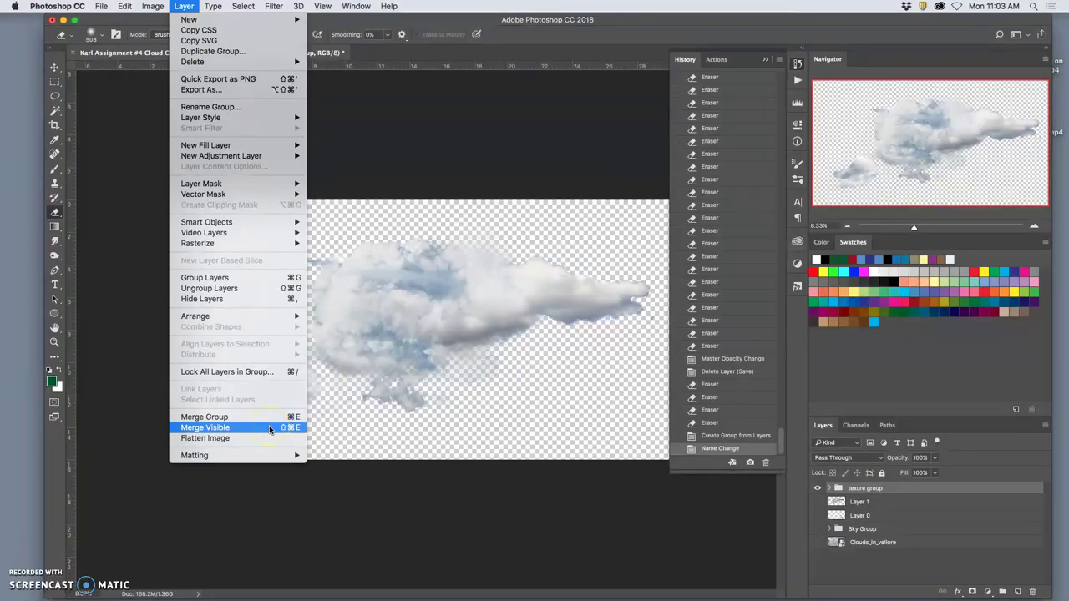
pyautogui.keyDown('alt'); pyautogui.click(269, 429); pyautogui.keyUp('alt')
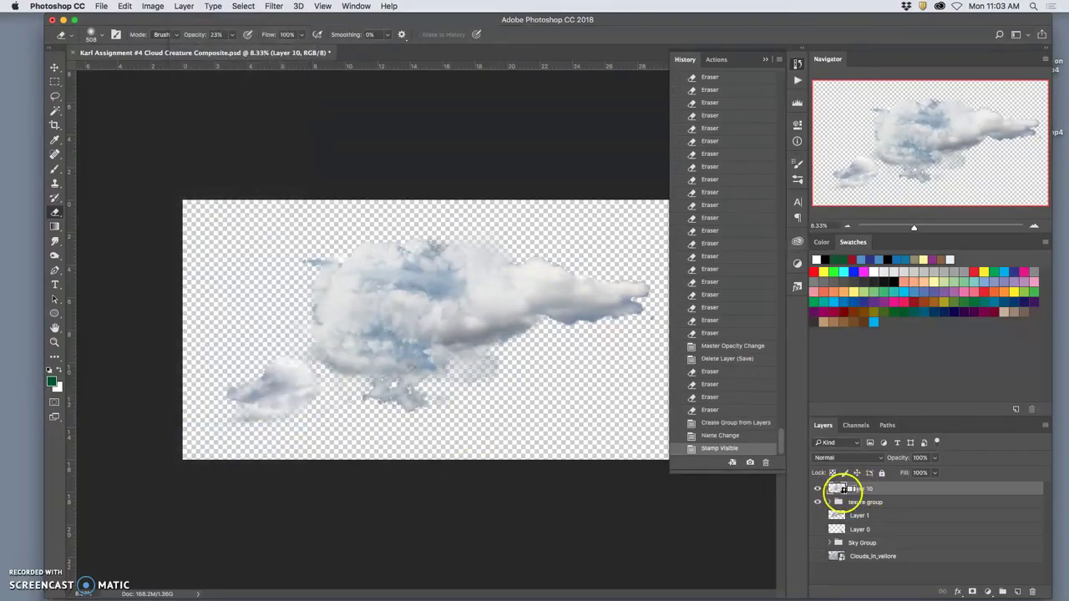
# - Hide the texure group and show the Sky Group, Layer 1 and Layer 0 together with the stamped cloud layer
pyautogui.click(816, 501)
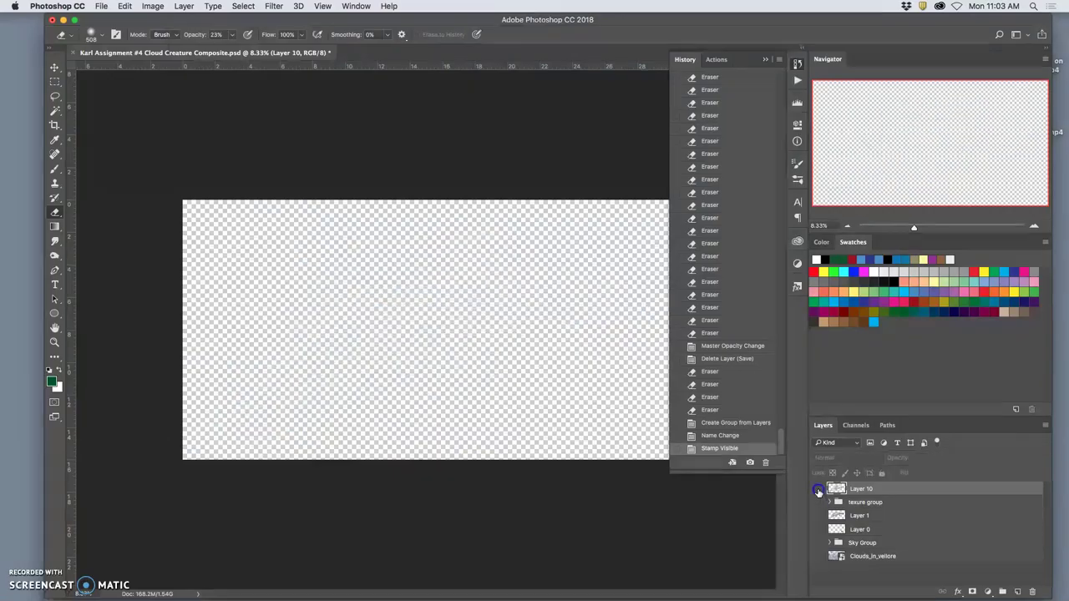
pyautogui.click(819, 489)
pyautogui.click(824, 541)
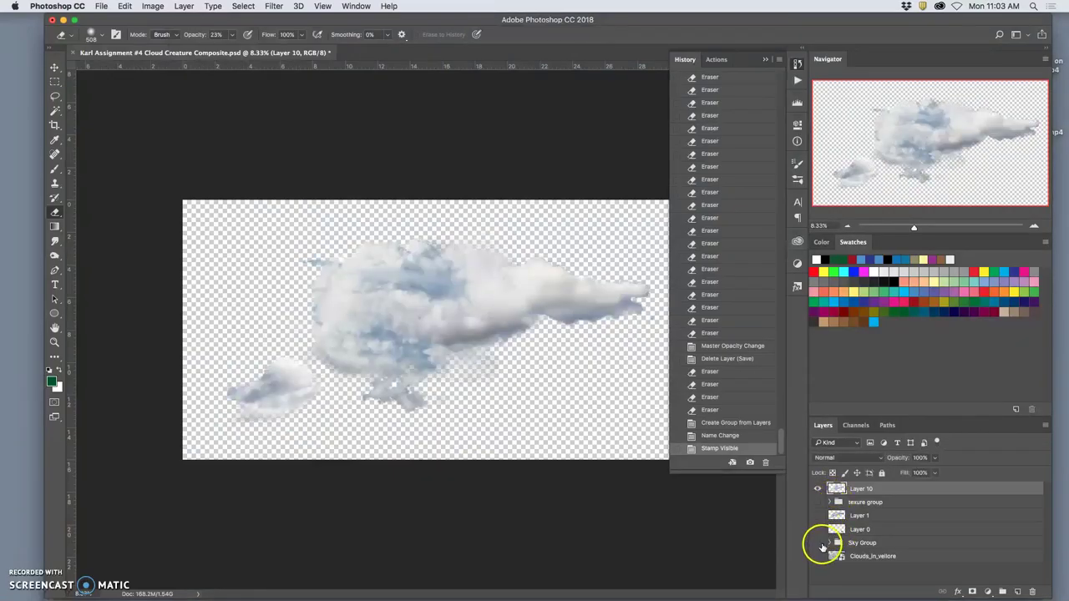
pyautogui.click(818, 543)
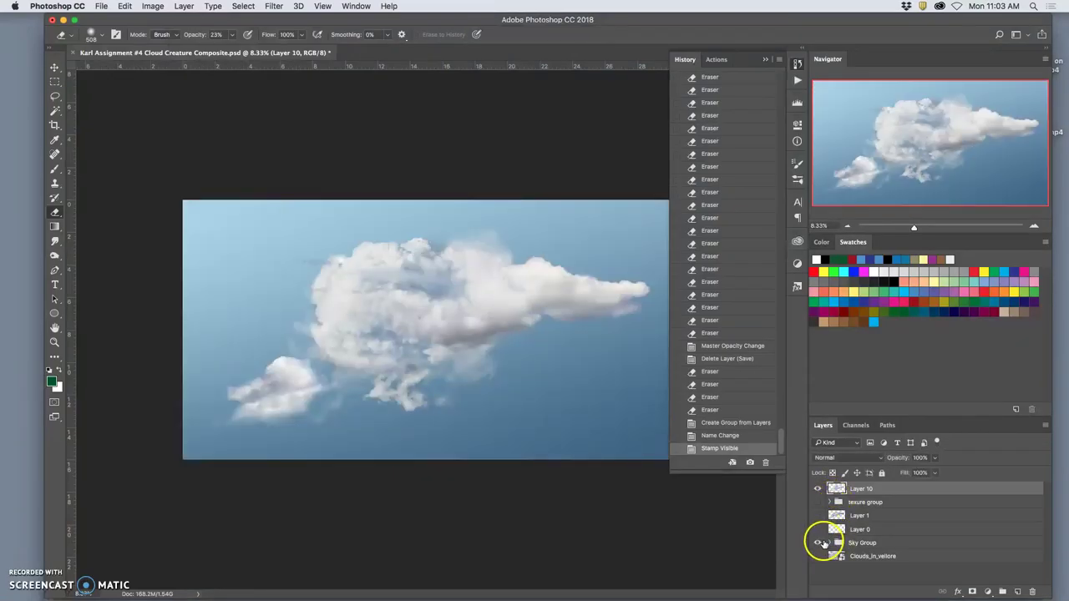
pyautogui.click(817, 516)
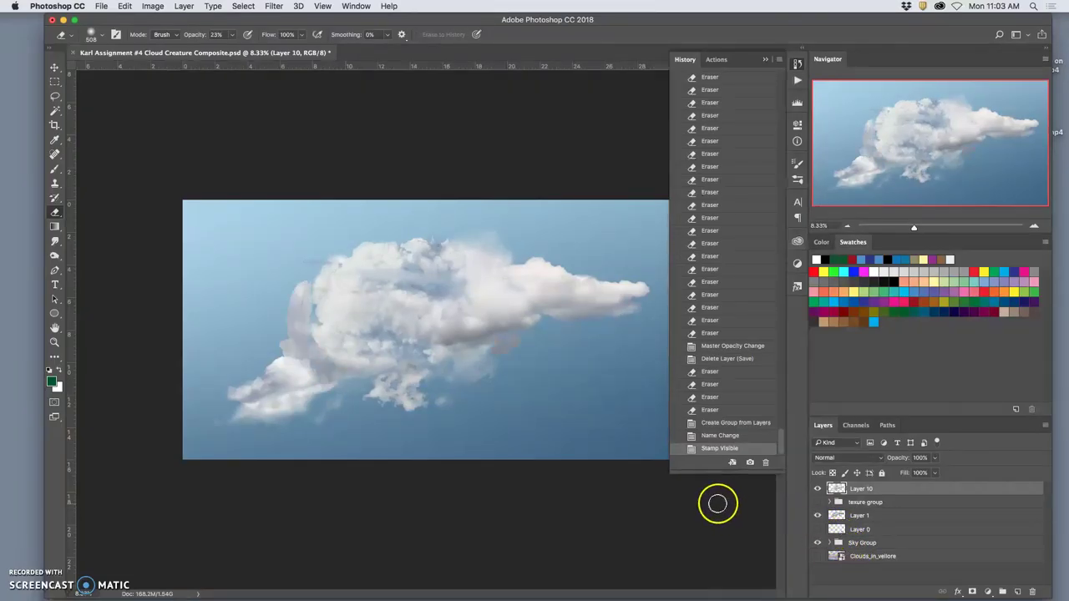
pyautogui.click(817, 529)
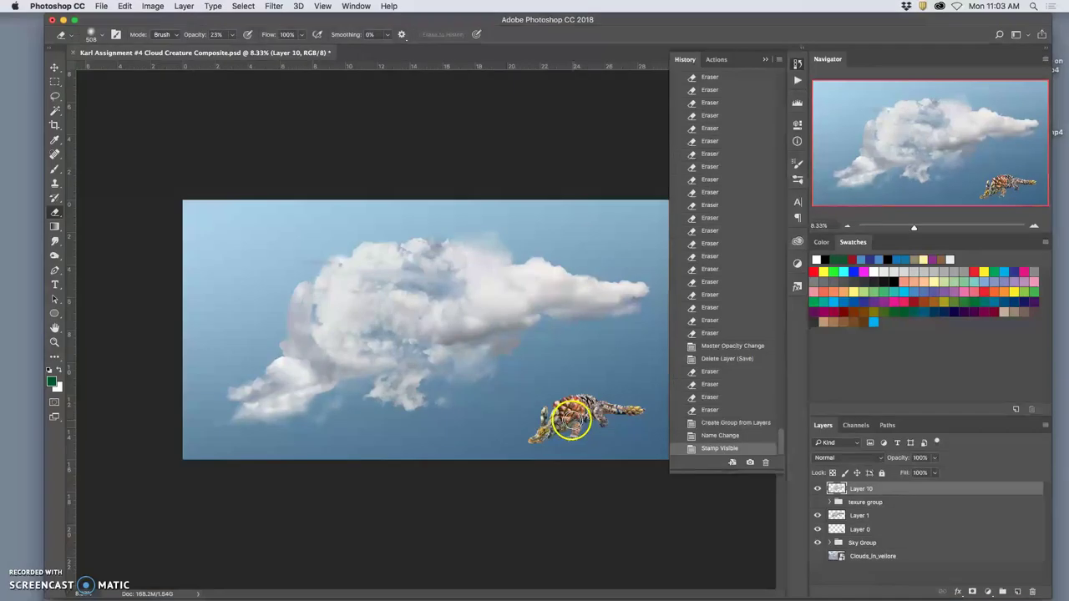
pyautogui.press('super+equal')
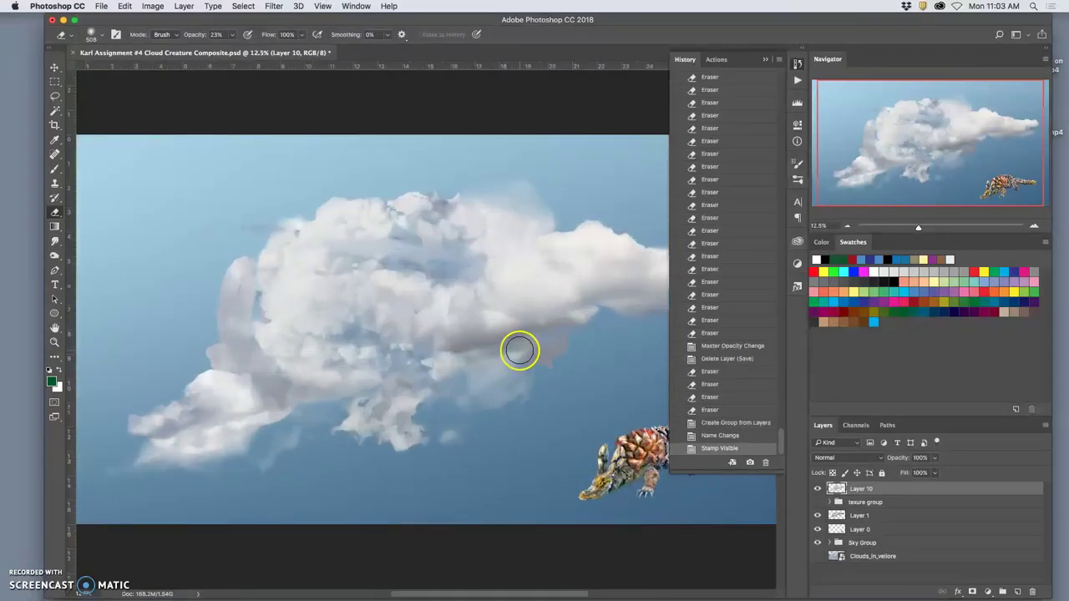
pyautogui.click(765, 59)
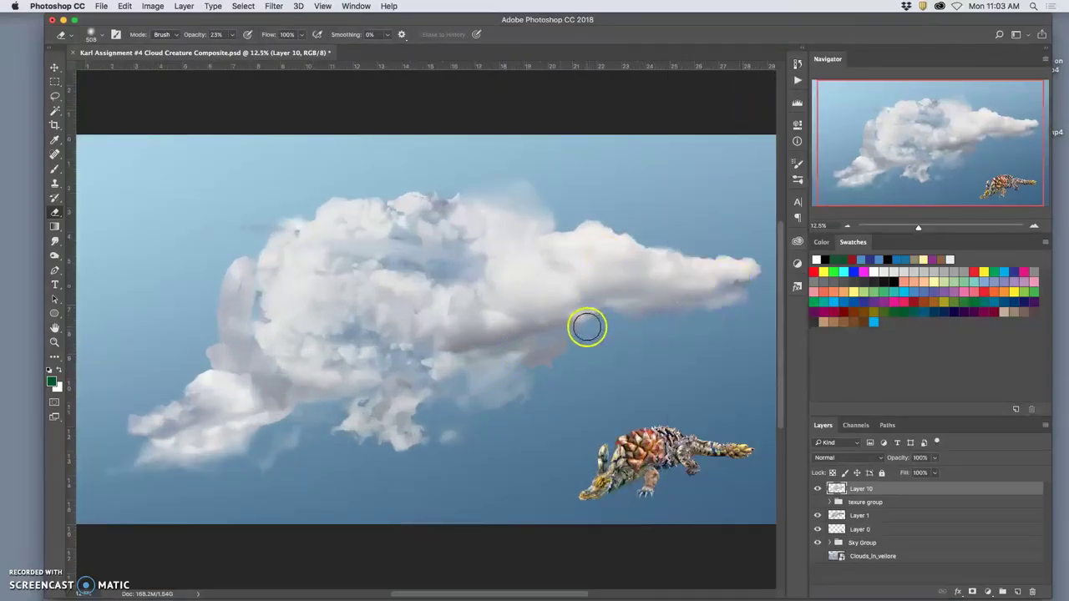
pyautogui.hscroll(-1, 588, 331)
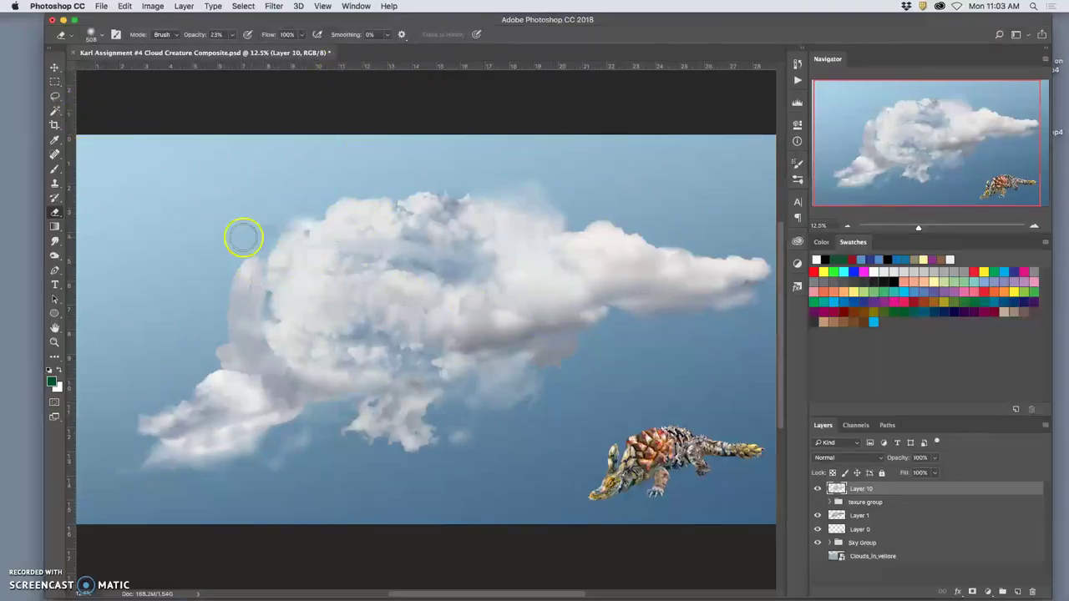
# - Add an empty layer above Layer 10, colour-code it red and name it "Clone Stamp"
pyautogui.click(1018, 592)
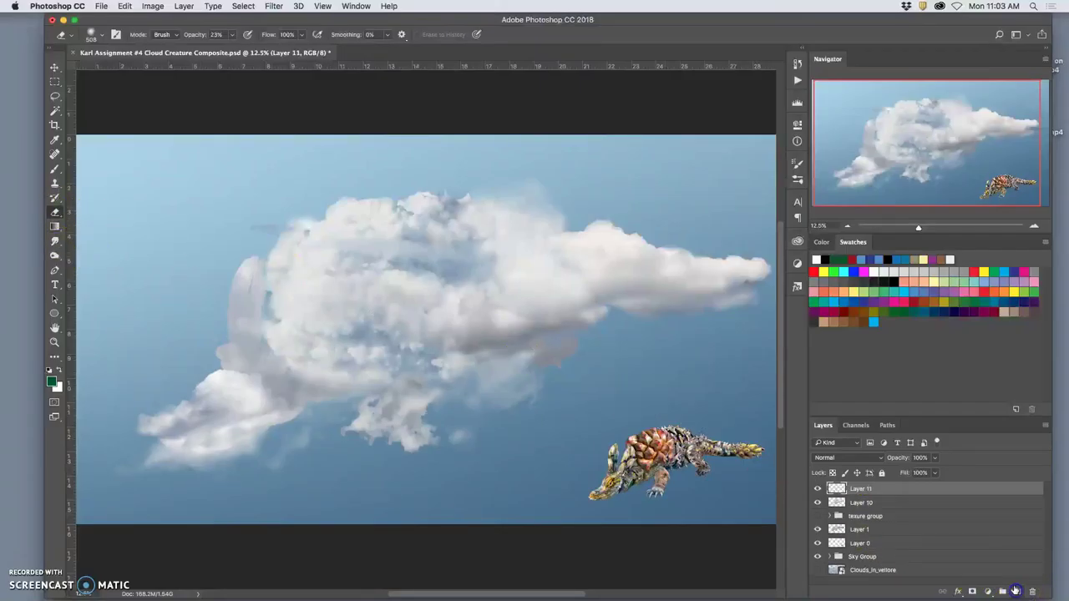
pyautogui.click(819, 488)
pyautogui.click(819, 488)
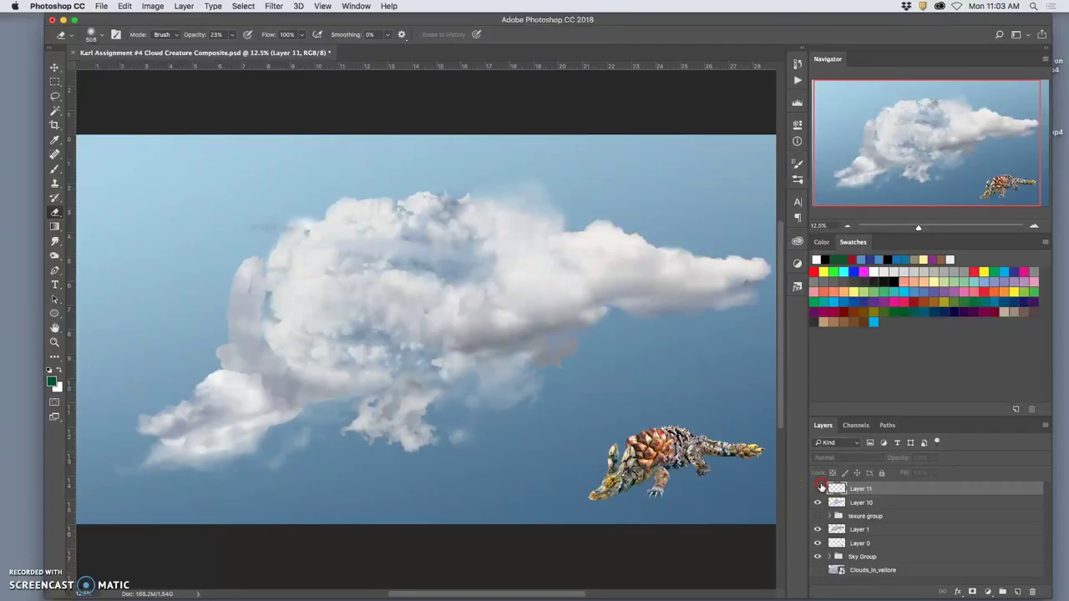
pyautogui.rightClick(821, 488)
pyautogui.click(819, 492)
pyautogui.click(817, 489)
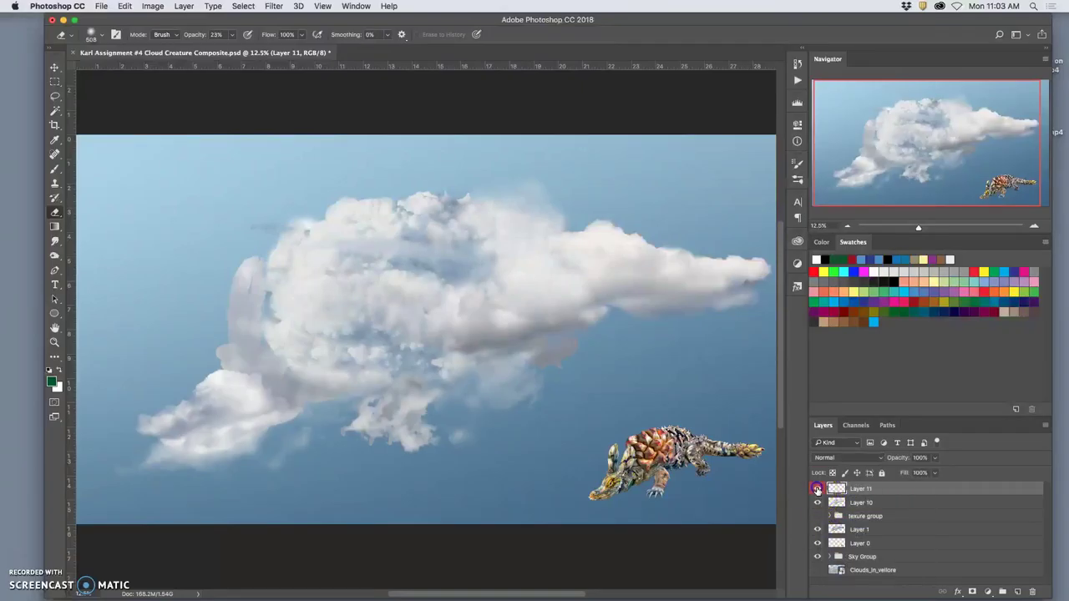
pyautogui.write('c')
# - Activate the Clone Stamp tool and keep its sampling on Current Layer
pyautogui.click(55, 185)
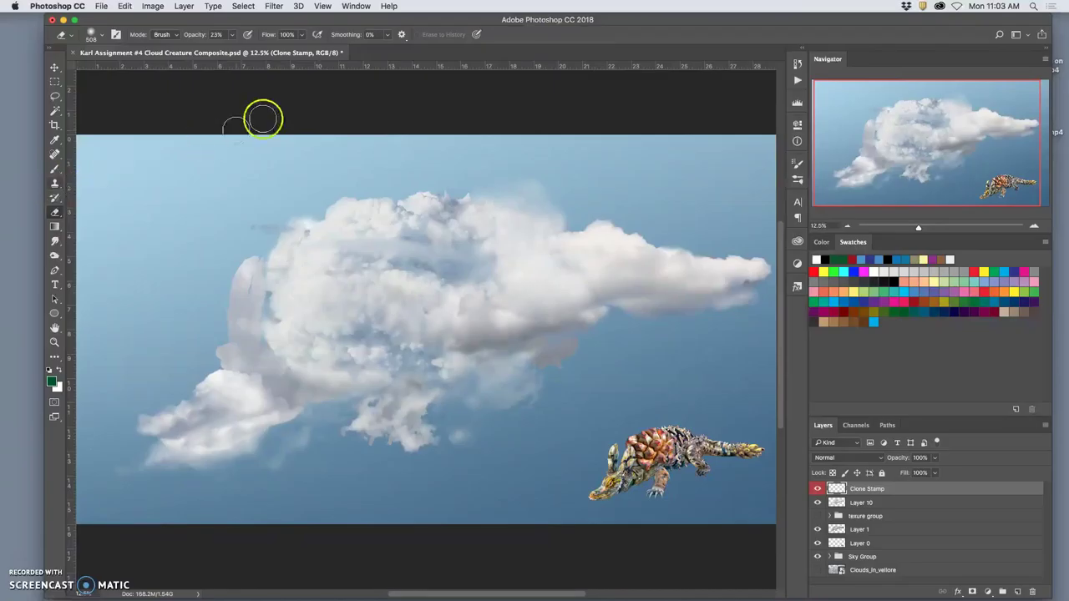
pyautogui.click(55, 183)
pyautogui.click(476, 34)
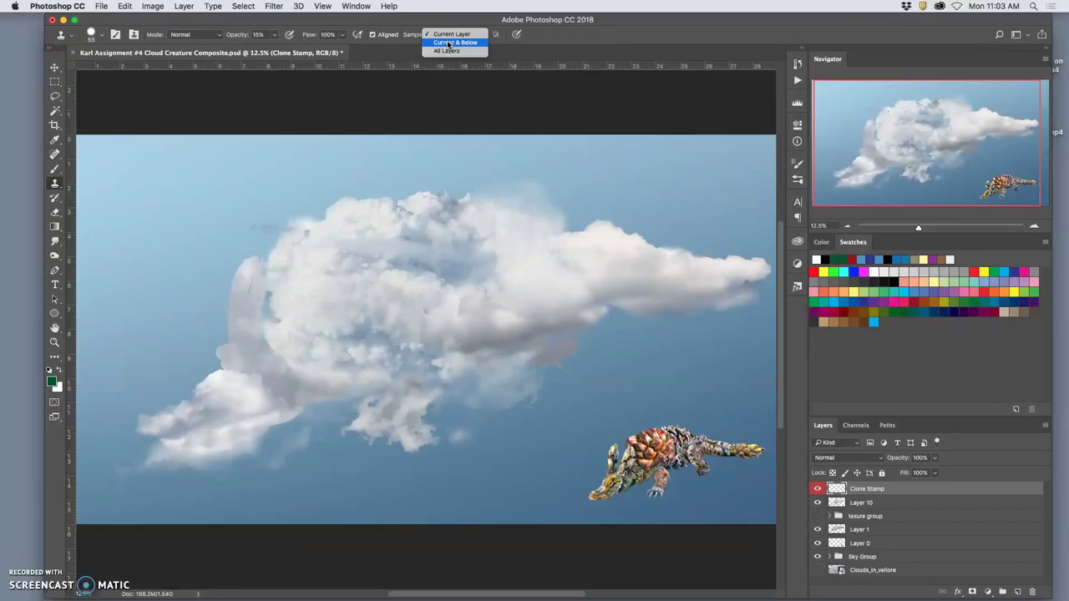
pyautogui.click(448, 36)
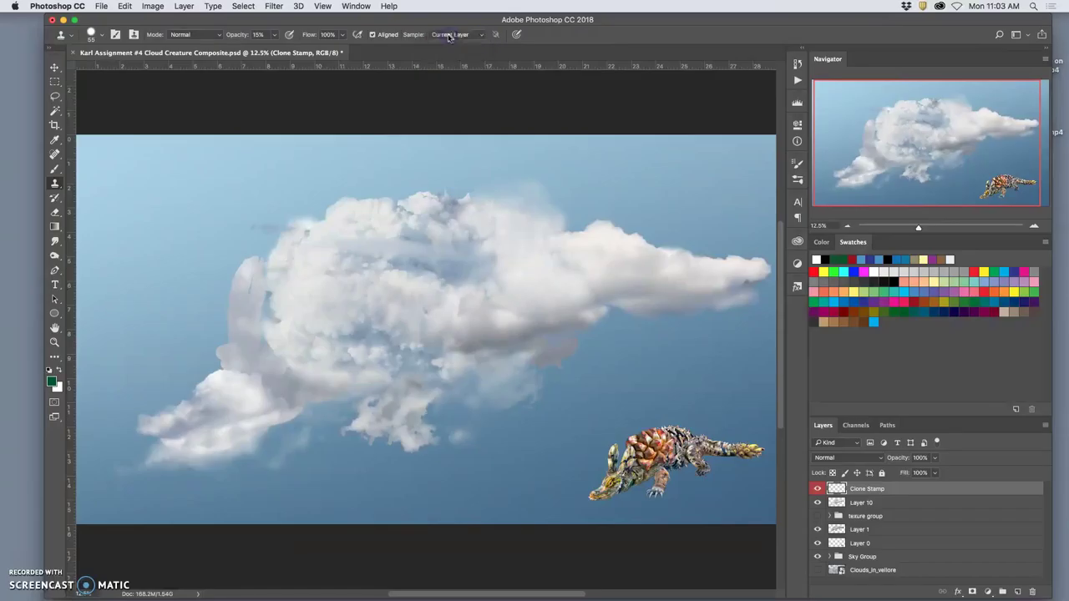
# - Duplicate Layer 10 and delete the empty Clone Stamp layer above it
pyautogui.click(883, 503)
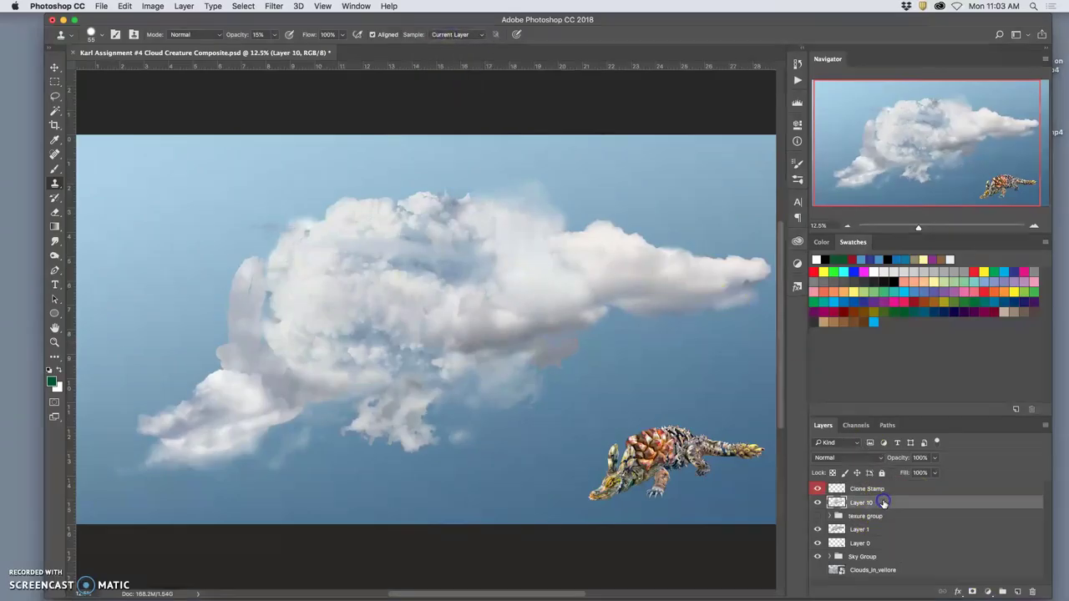
pyautogui.press('super+j')
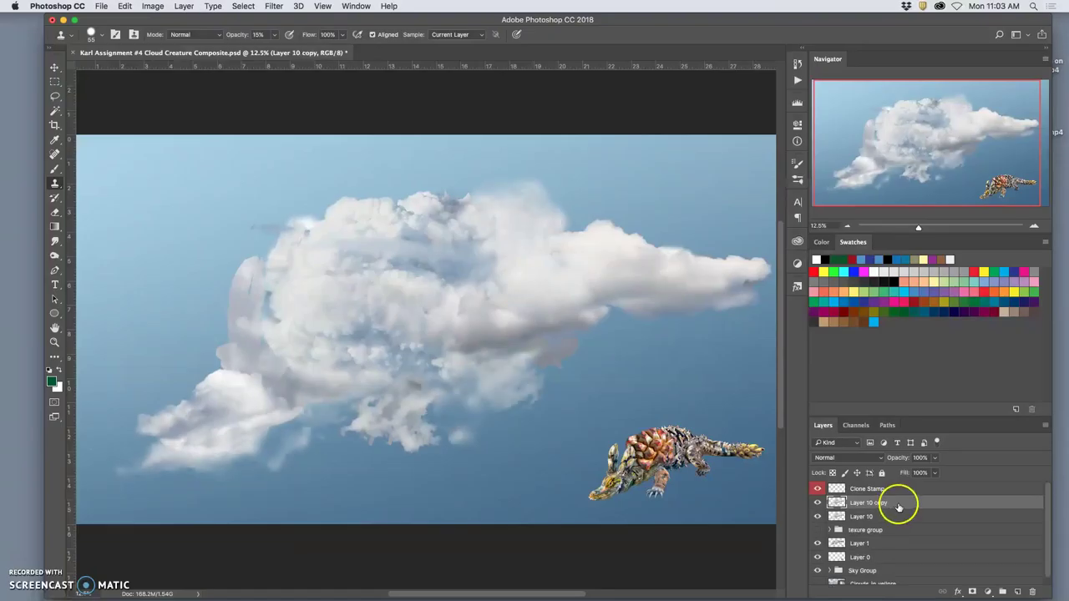
pyautogui.moveTo(882, 496)
pyautogui.mouseDown()
pyautogui.moveTo(935, 521)
pyautogui.moveTo(993, 580)
pyautogui.moveTo(1032, 592)
pyautogui.mouseUp()
# - Colour-code the Layer 10 copy red and rename it "Clone Stamp"
pyautogui.click(818, 489)
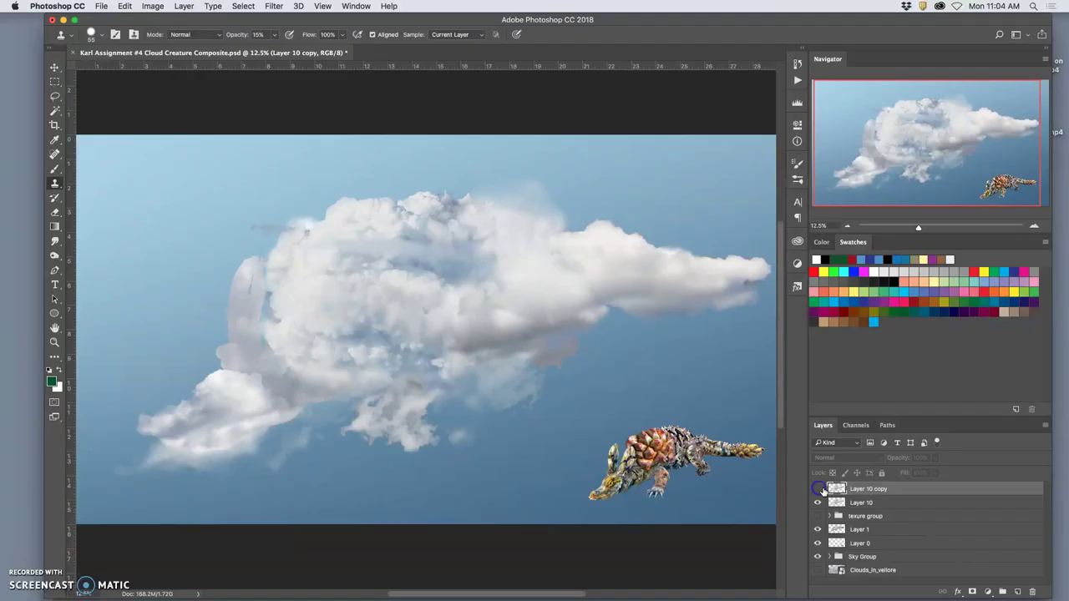
pyautogui.click(819, 489)
pyautogui.click(819, 489)
pyautogui.rightClick(820, 488)
pyautogui.click(845, 525)
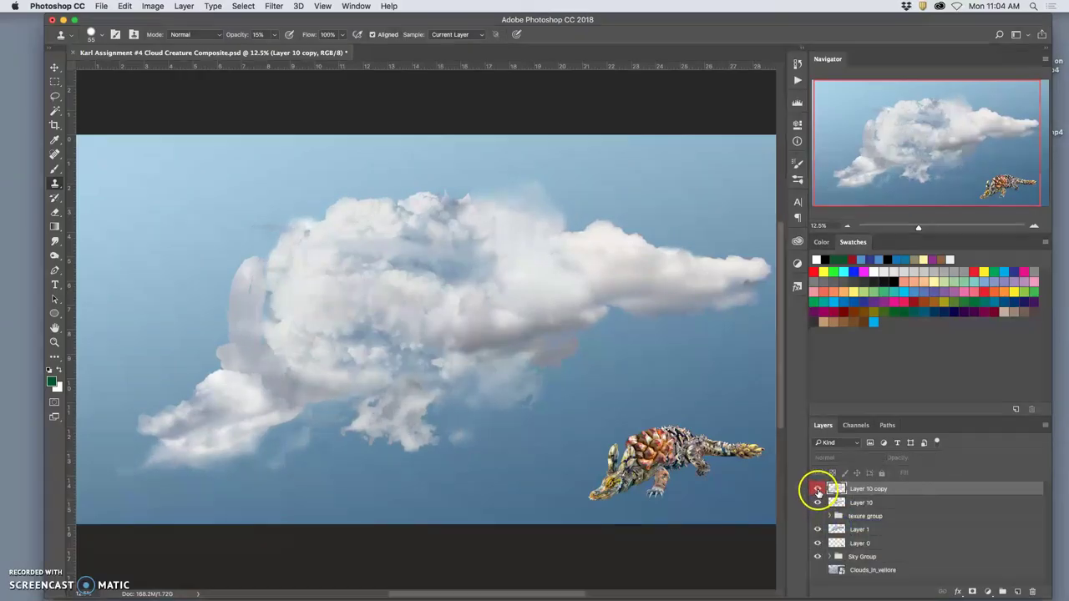
pyautogui.click(817, 488)
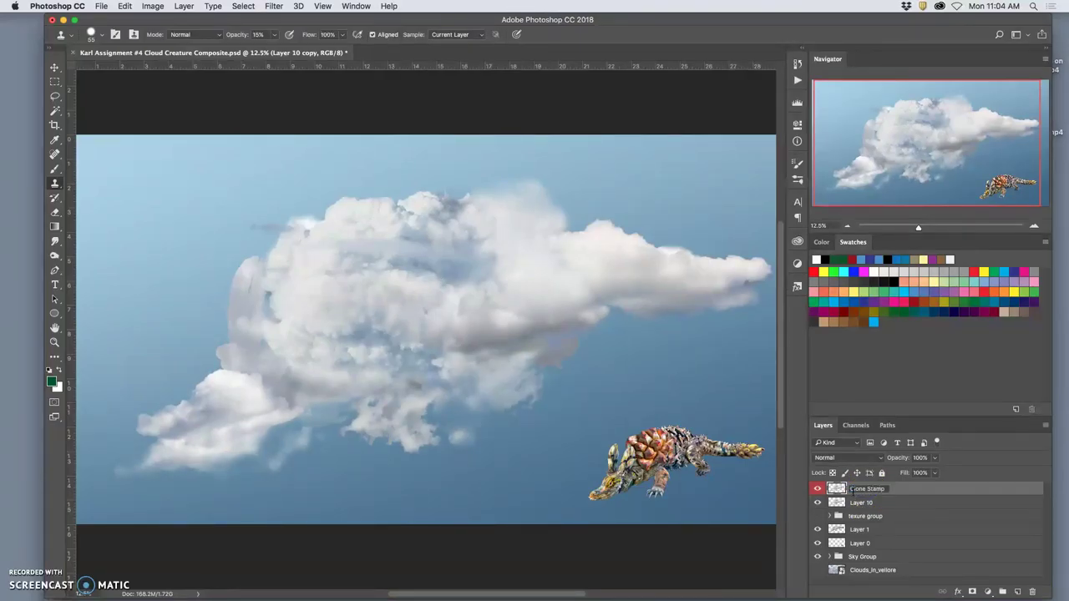
pyautogui.click(907, 494)
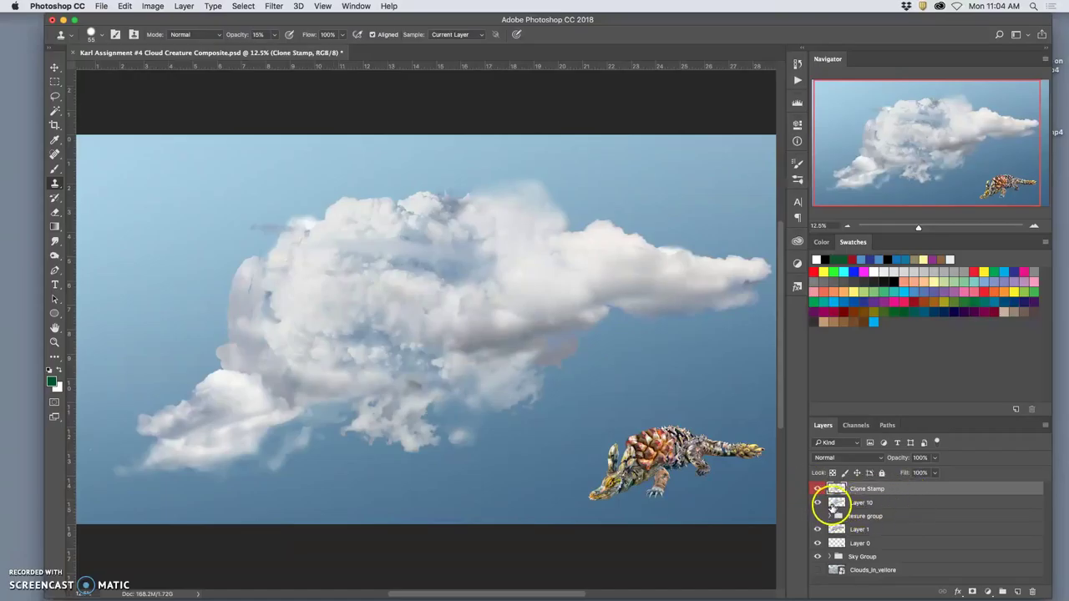
# - Isolate the Clone Stamp layer to examine its contents, and show Layer 10, Layer 1, Layer 0 and the Sky Group again
pyautogui.click(818, 502)
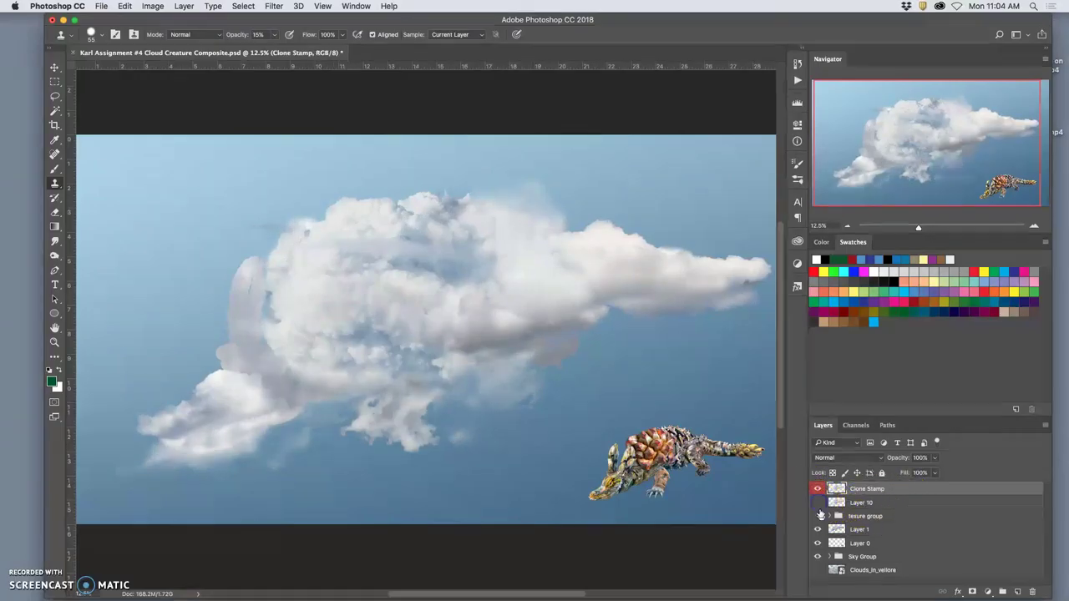
pyautogui.click(818, 529)
pyautogui.click(818, 543)
pyautogui.click(818, 557)
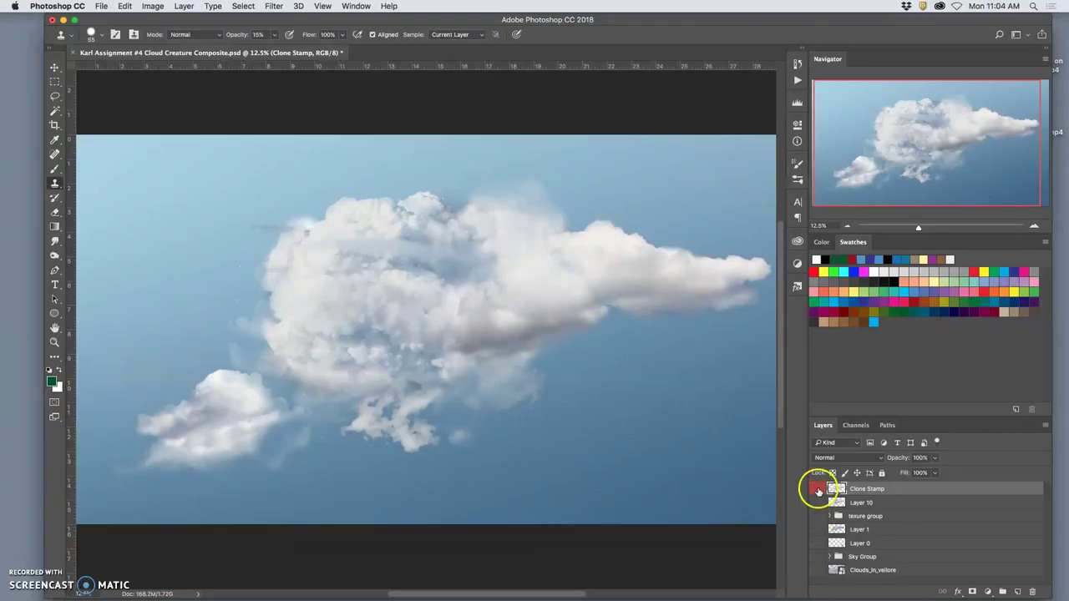
pyautogui.click(817, 489)
pyautogui.click(818, 489)
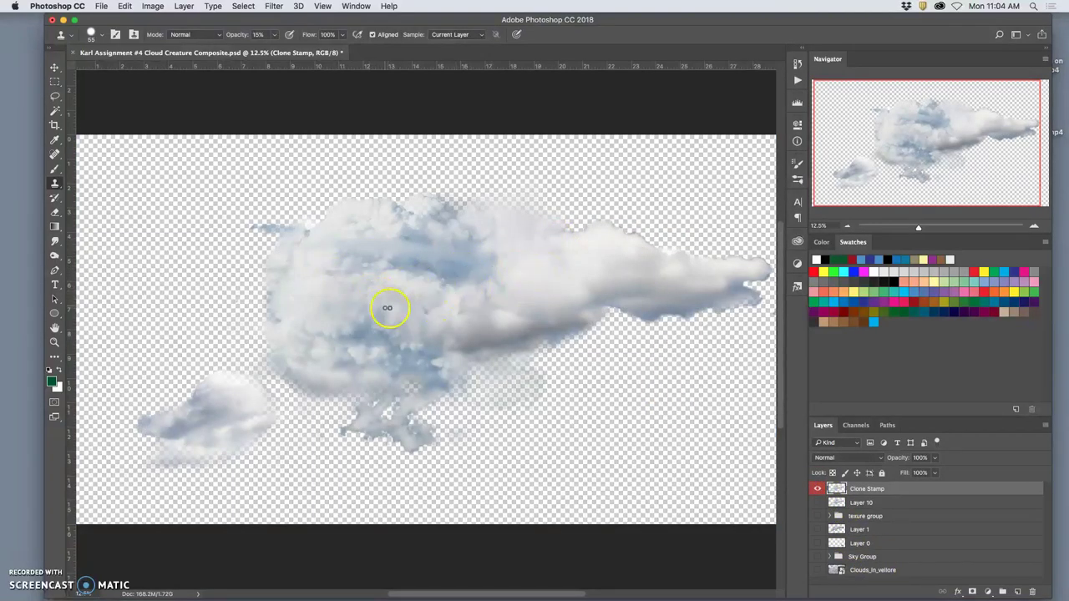
pyautogui.click(818, 503)
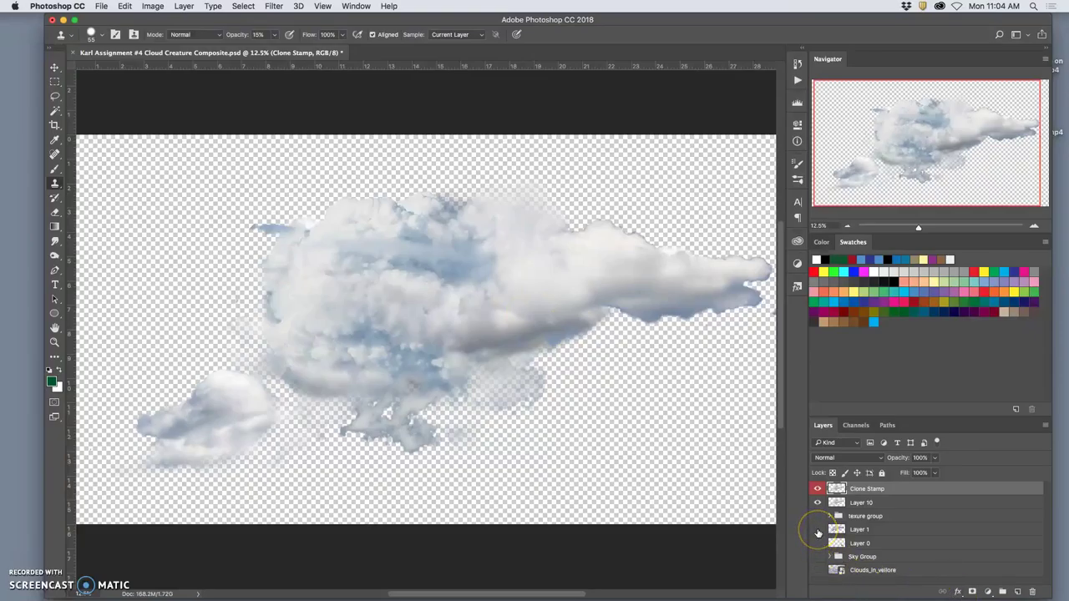
pyautogui.click(817, 530)
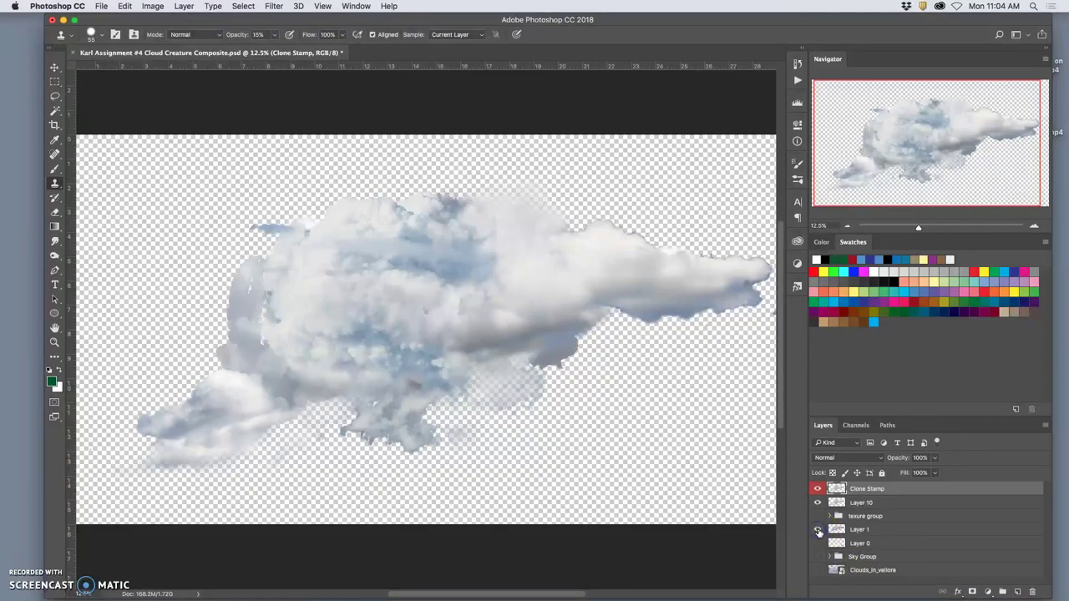
pyautogui.click(818, 543)
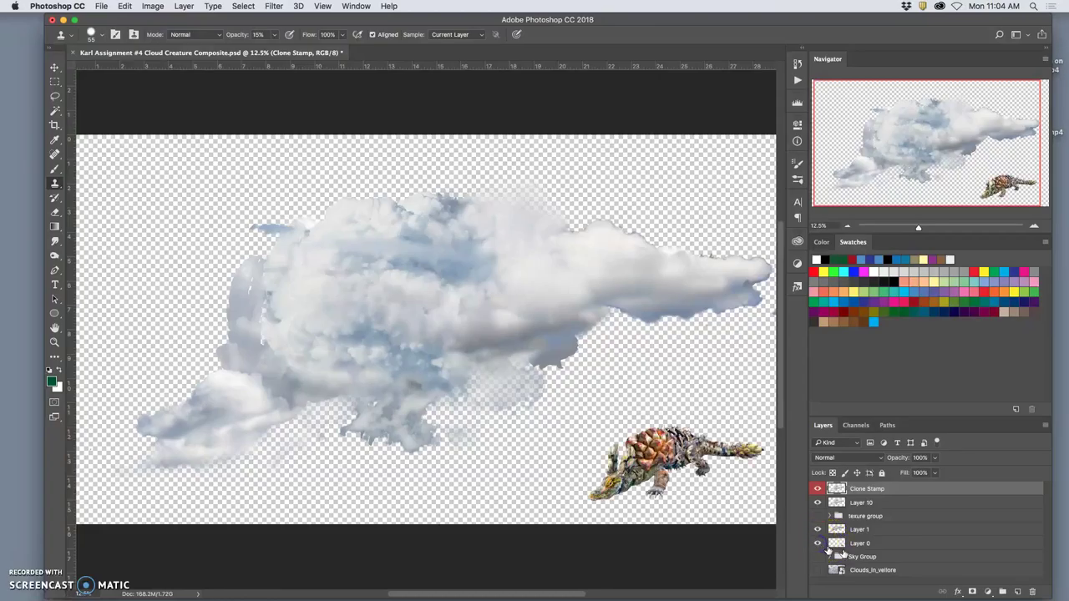
pyautogui.click(818, 556)
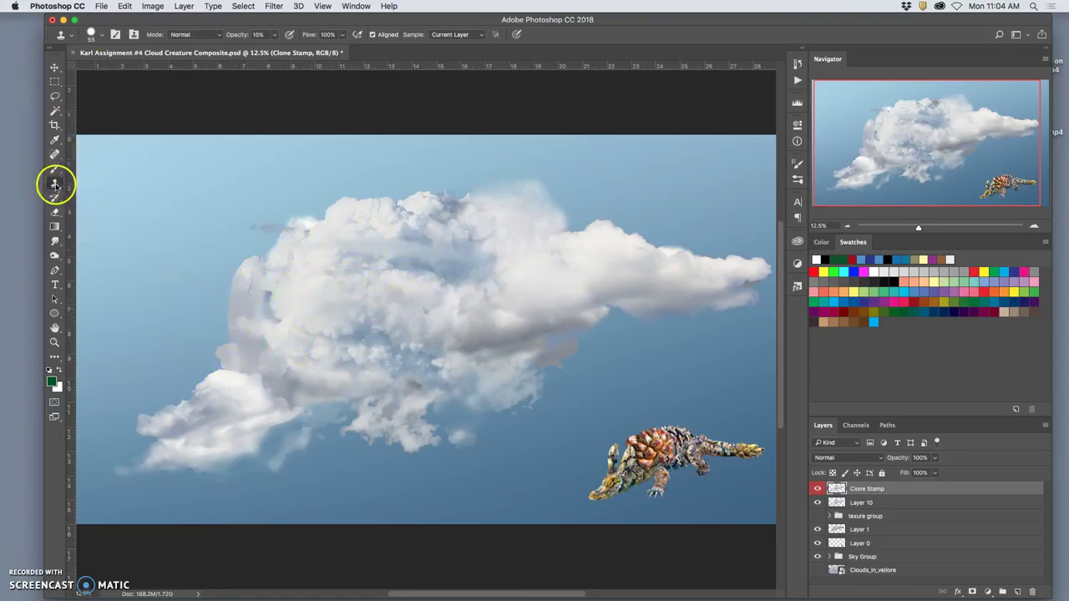
# - Set the Clone Stamp brush to a soft 444 px tip at 71% opacity and clone cloud texture over the notch between head and body
pyautogui.click(100, 35)
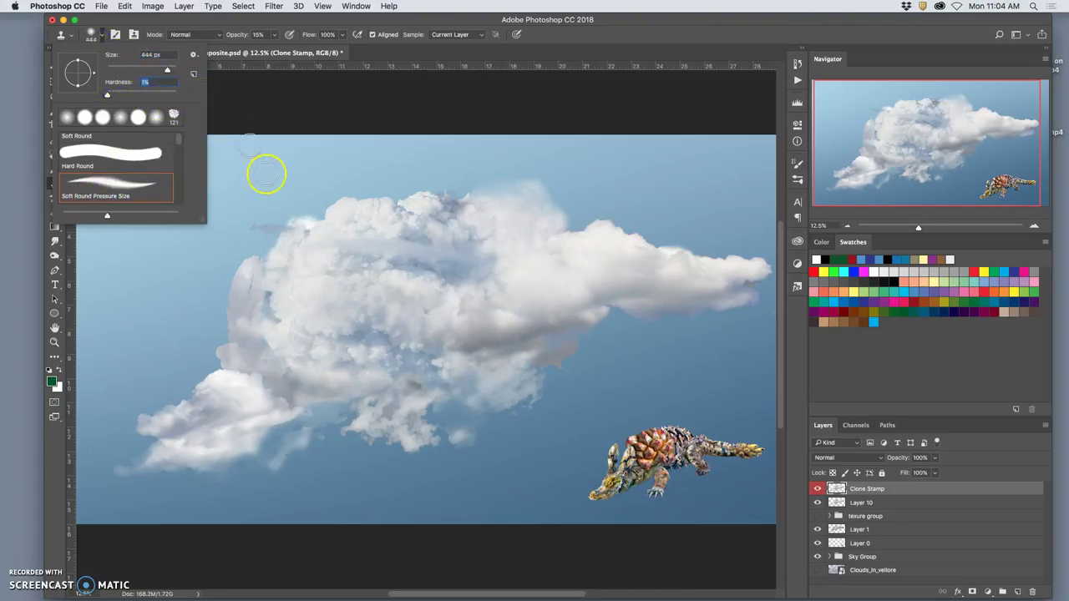
pyautogui.click(275, 36)
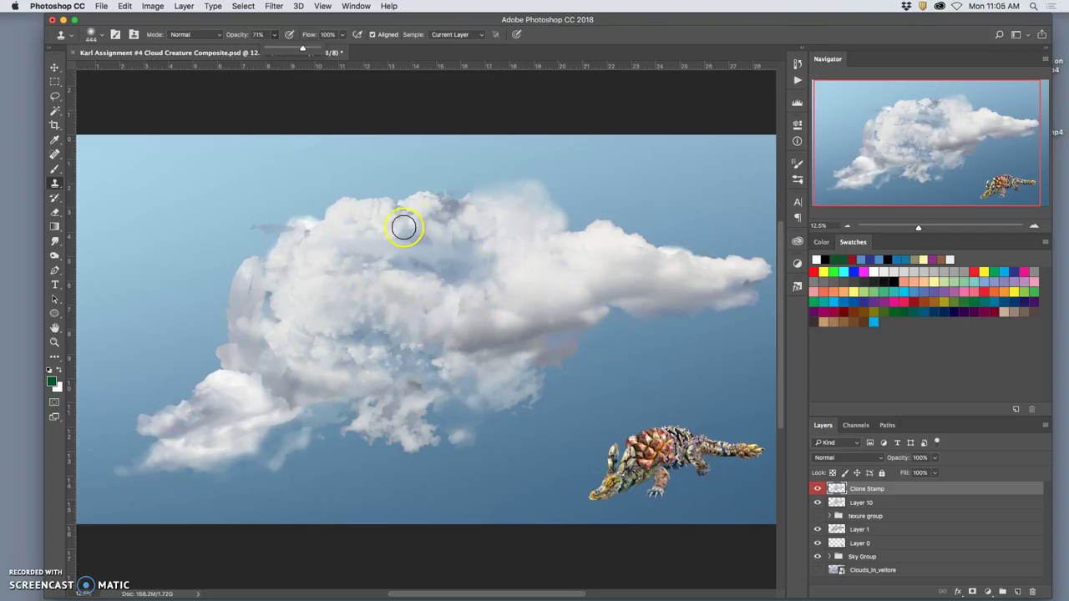
pyautogui.keyDown('alt'); pyautogui.click(357, 357); pyautogui.keyUp('alt')
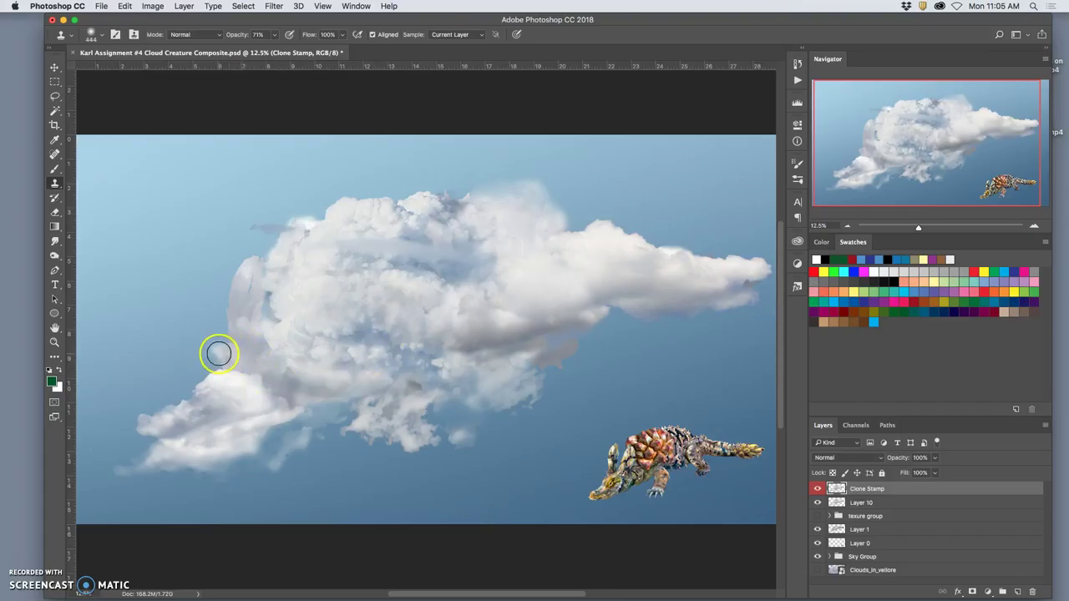
pyautogui.moveTo(218, 354)
pyautogui.mouseDown()
pyautogui.moveTo(242, 353)
pyautogui.moveTo(227, 365)
pyautogui.moveTo(243, 360)
pyautogui.moveTo(253, 378)
pyautogui.mouseUp()
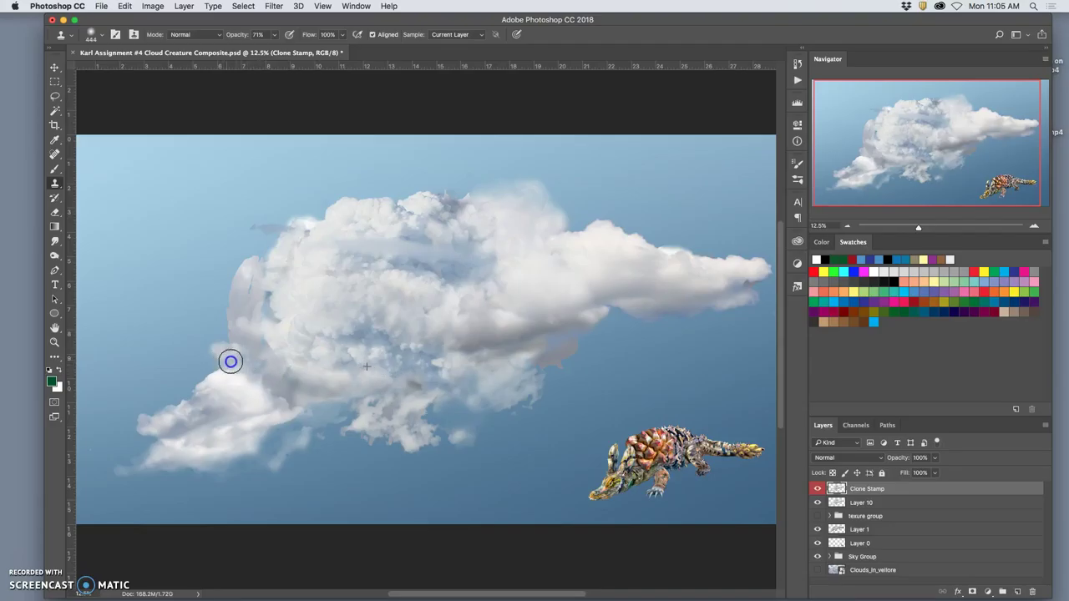
# - Clone cloud texture from the belly, upper back and body centre over the flat grey lobe along the body's head-side edge
pyautogui.keyDown('alt'); pyautogui.click(429, 353); pyautogui.keyUp('alt')
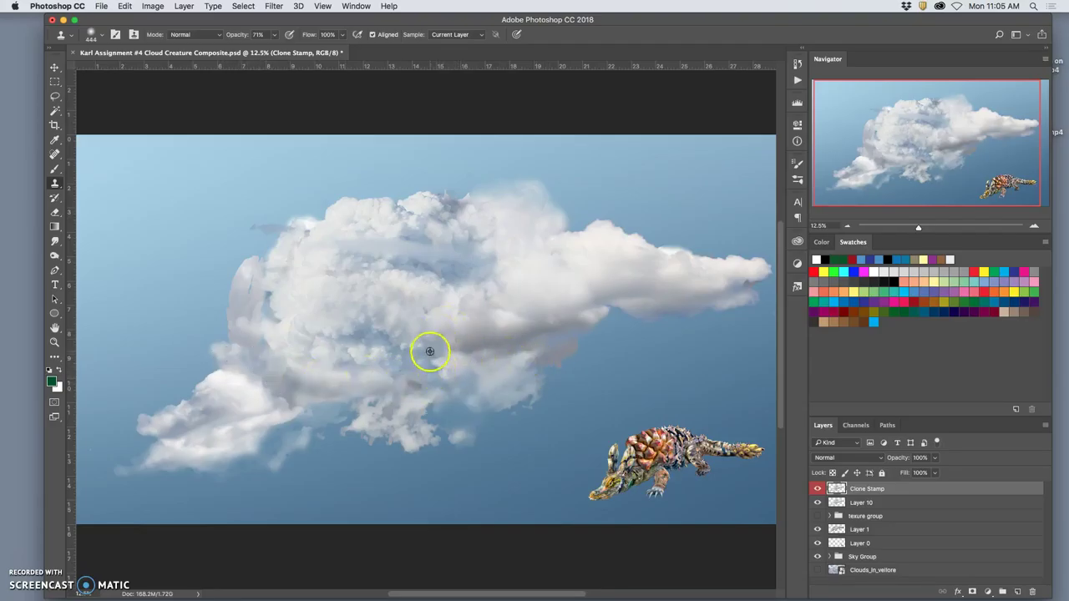
pyautogui.keyDown('alt'); pyautogui.click(456, 220); pyautogui.keyUp('alt')
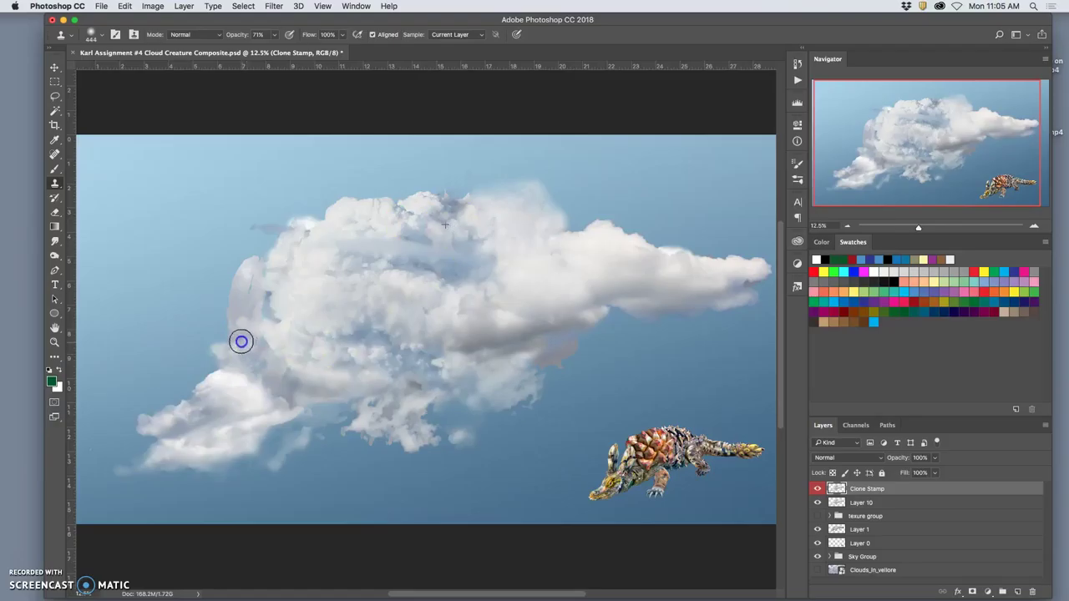
pyautogui.moveTo(248, 318); pyautogui.dragTo(266, 288)
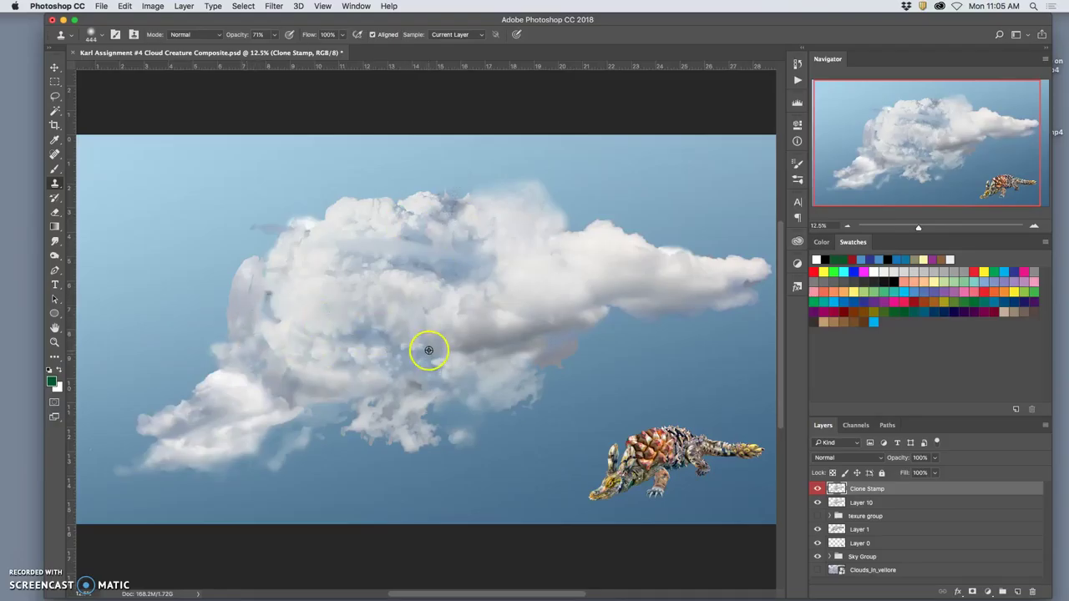
pyautogui.moveTo(244, 335)
pyautogui.mouseDown()
pyautogui.moveTo(257, 276)
pyautogui.moveTo(528, 319)
pyautogui.moveTo(482, 265)
pyautogui.moveTo(281, 305)
pyautogui.moveTo(256, 289)
pyautogui.moveTo(281, 304)
pyautogui.mouseUp()
pyautogui.keyDown('alt'); pyautogui.click(488, 274); pyautogui.keyUp('alt')
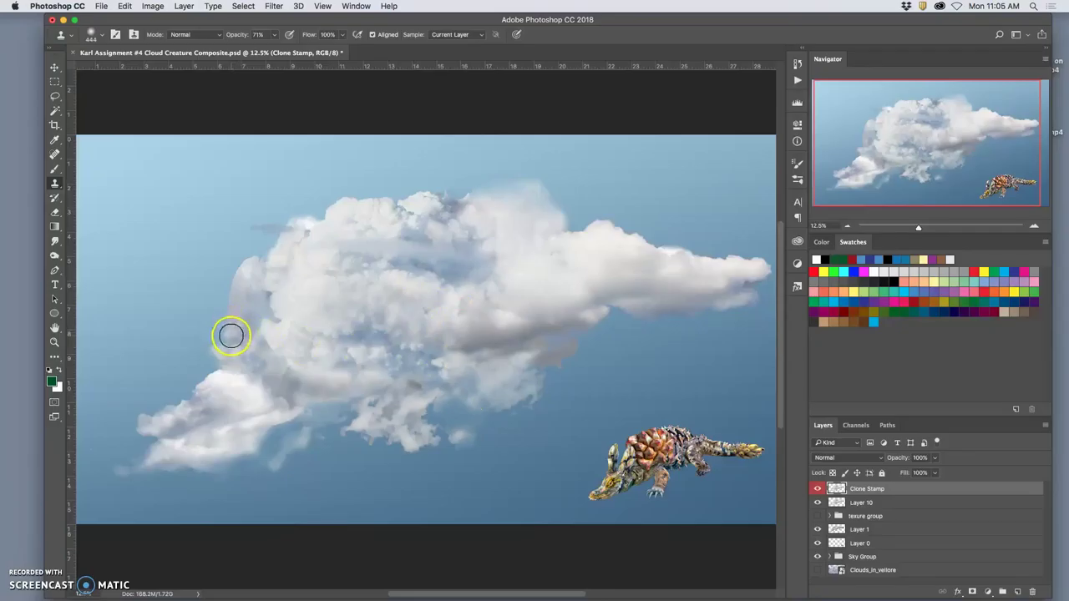
pyautogui.moveTo(231, 334); pyautogui.dragTo(247, 265)
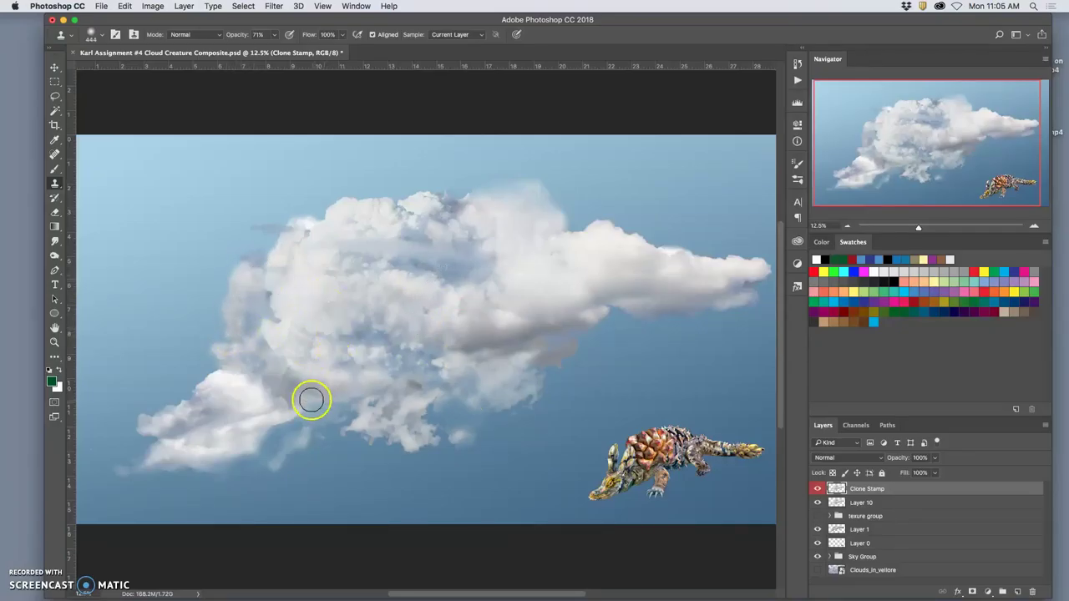
# - Sample puffy texture inside the body and clone it over the upper tip of the grey lobe
pyautogui.keyDown('alt'); pyautogui.click(360, 362); pyautogui.keyUp('alt')
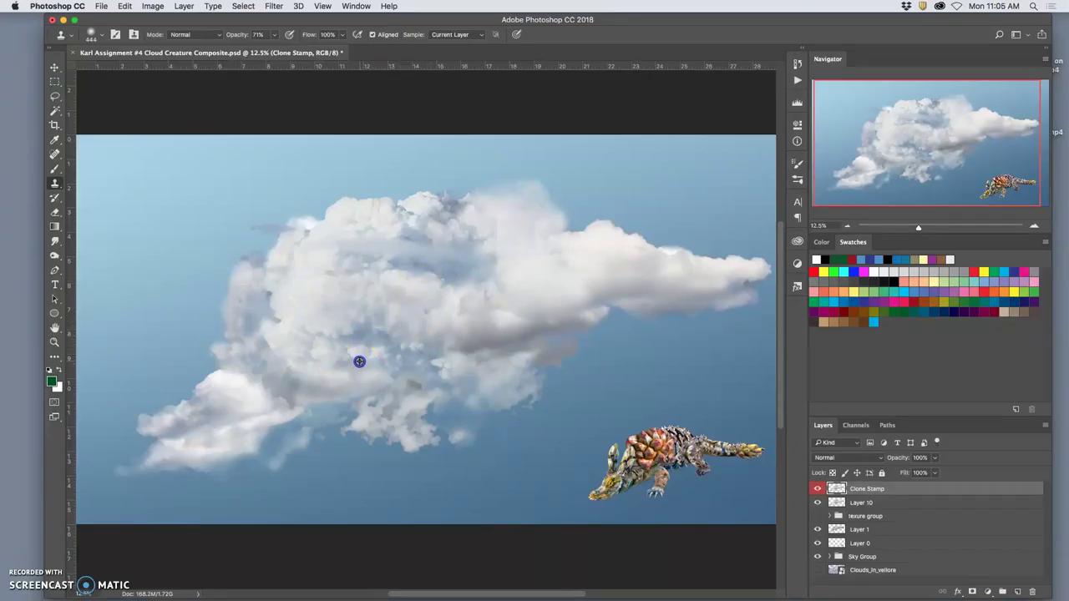
pyautogui.moveTo(245, 286)
pyautogui.mouseDown()
pyautogui.moveTo(257, 256)
pyautogui.moveTo(244, 282)
pyautogui.mouseUp()
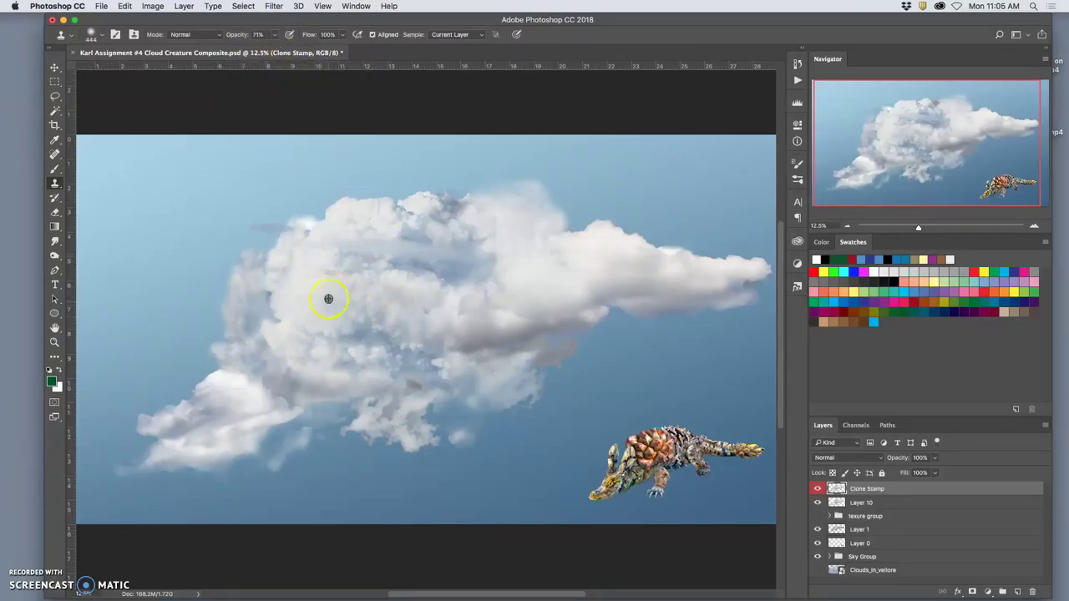
pyautogui.moveTo(250, 258); pyautogui.dragTo(244, 275)
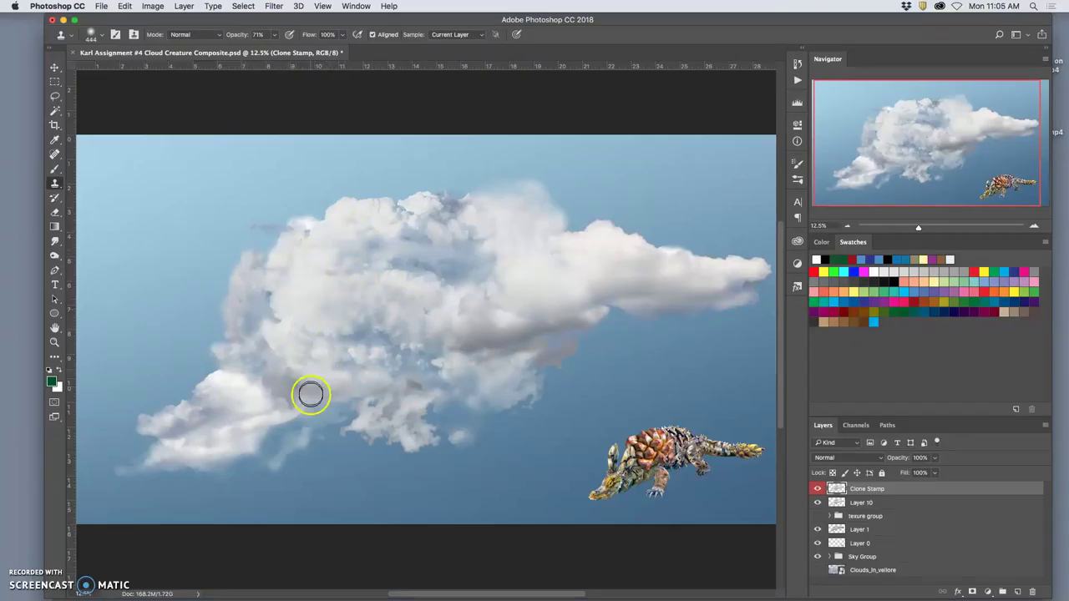
# - Work close up on the grey lobe and clone brighter cloud from the adjacent body down its outer edge
pyautogui.press('super+minus')
pyautogui.press('super+plus')
pyautogui.press('super+plus')
pyautogui.press('super+plus')
pyautogui.press('super+plus')
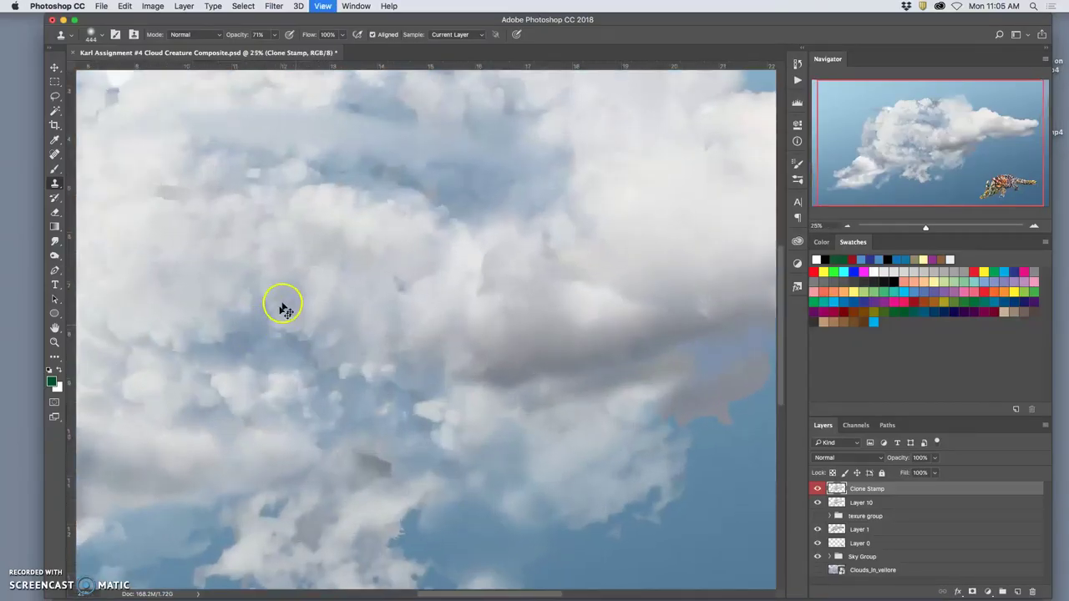
pyautogui.moveTo(404, 283); pyautogui.dragTo(525, 310)
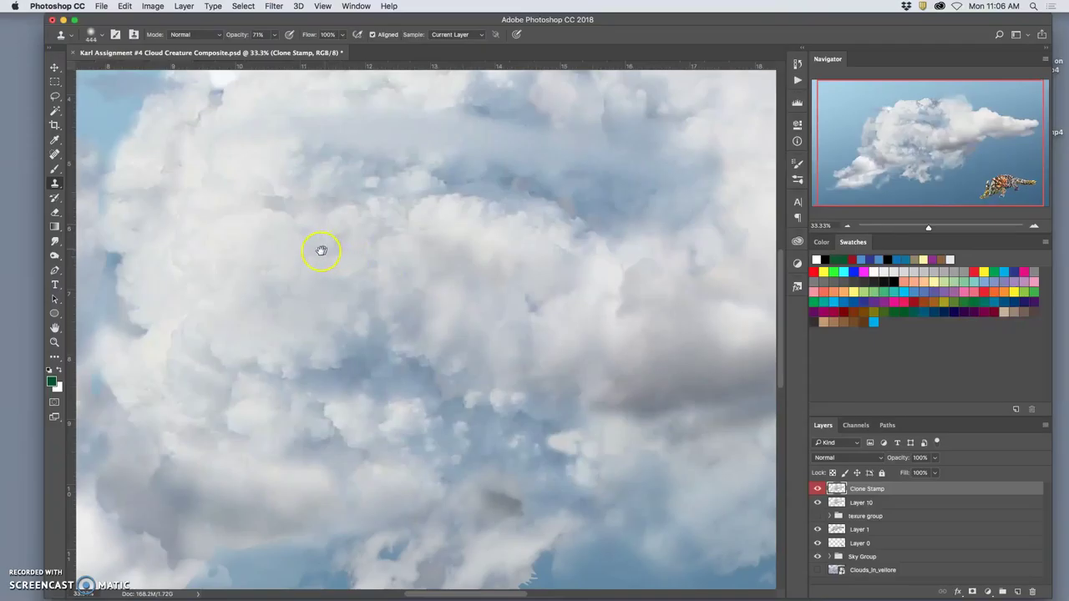
pyautogui.moveTo(320, 251); pyautogui.dragTo(528, 311)
pyautogui.moveTo(392, 294); pyautogui.dragTo(660, 333)
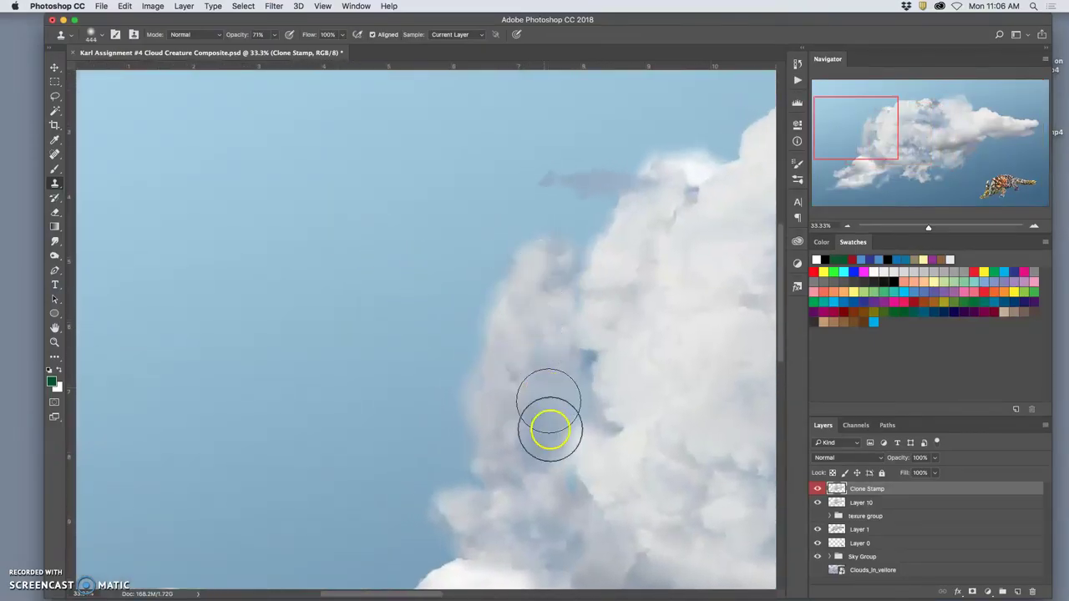
pyautogui.keyDown('alt'); pyautogui.click(685, 327); pyautogui.keyUp('alt')
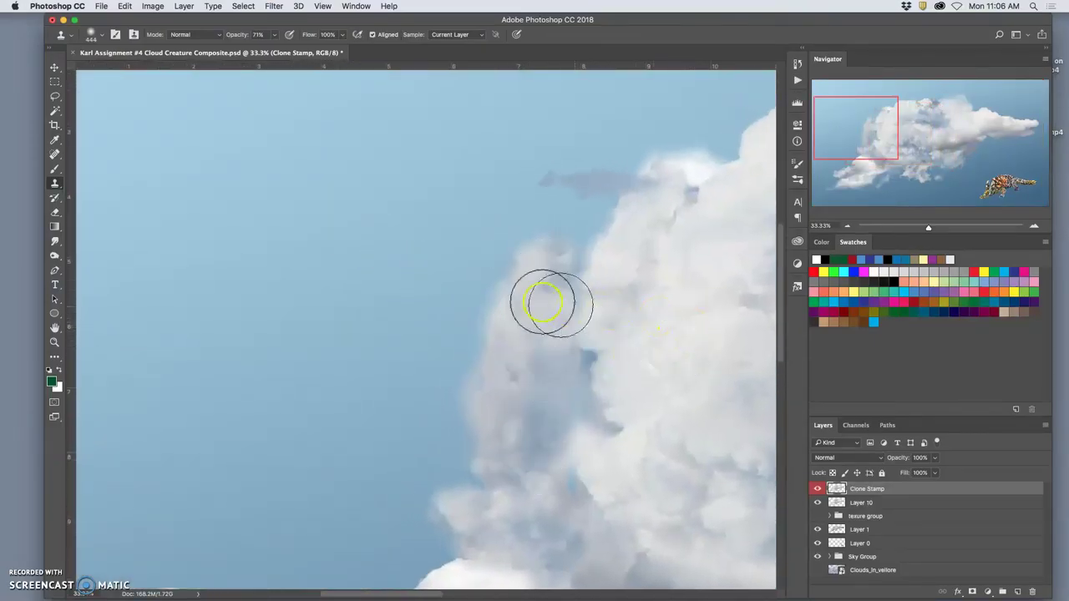
pyautogui.moveTo(525, 288)
pyautogui.mouseDown()
pyautogui.moveTo(529, 278)
pyautogui.moveTo(514, 300)
pyautogui.moveTo(507, 439)
pyautogui.mouseUp()
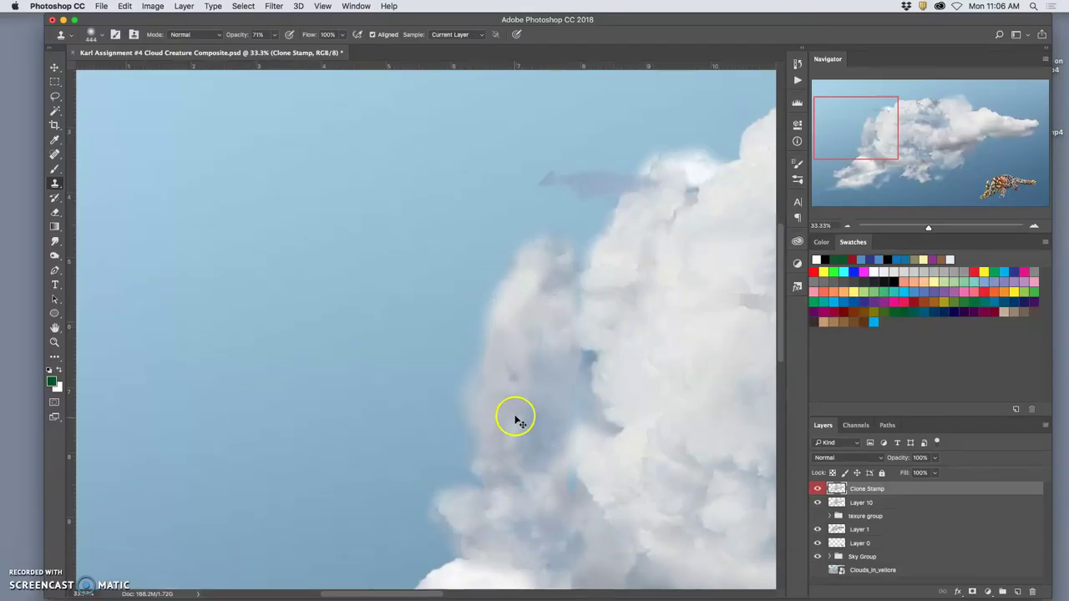
pyautogui.click(592, 382)
pyautogui.click(646, 323)
pyautogui.moveTo(647, 322); pyautogui.dragTo(554, 296)
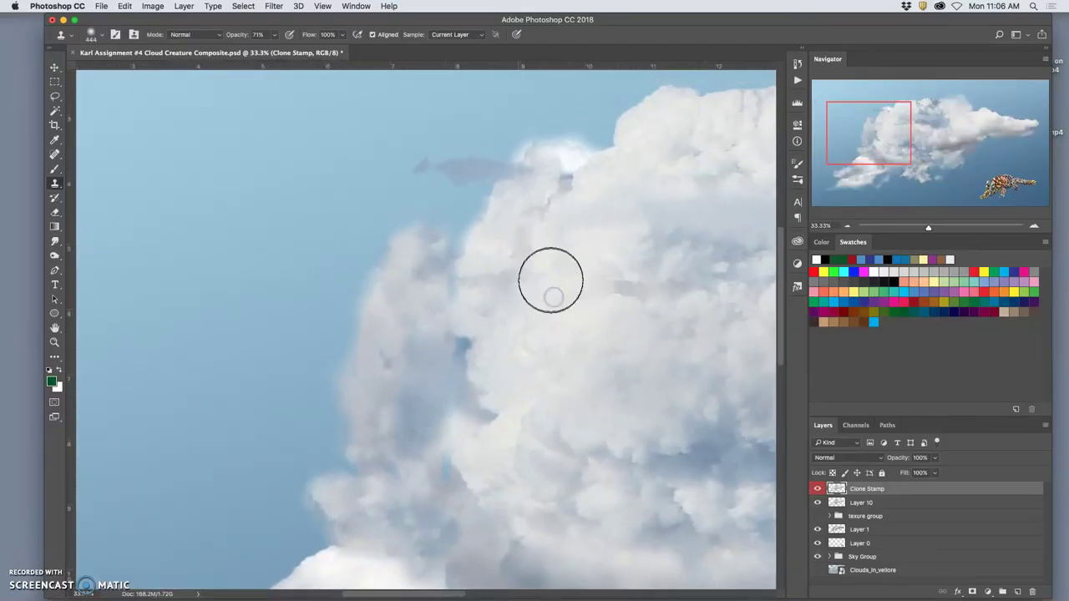
# - Clone textured cloud from the belly and upper back over the smooth areas of the head and snout
pyautogui.press('super+minus')
pyautogui.press('super+minus')
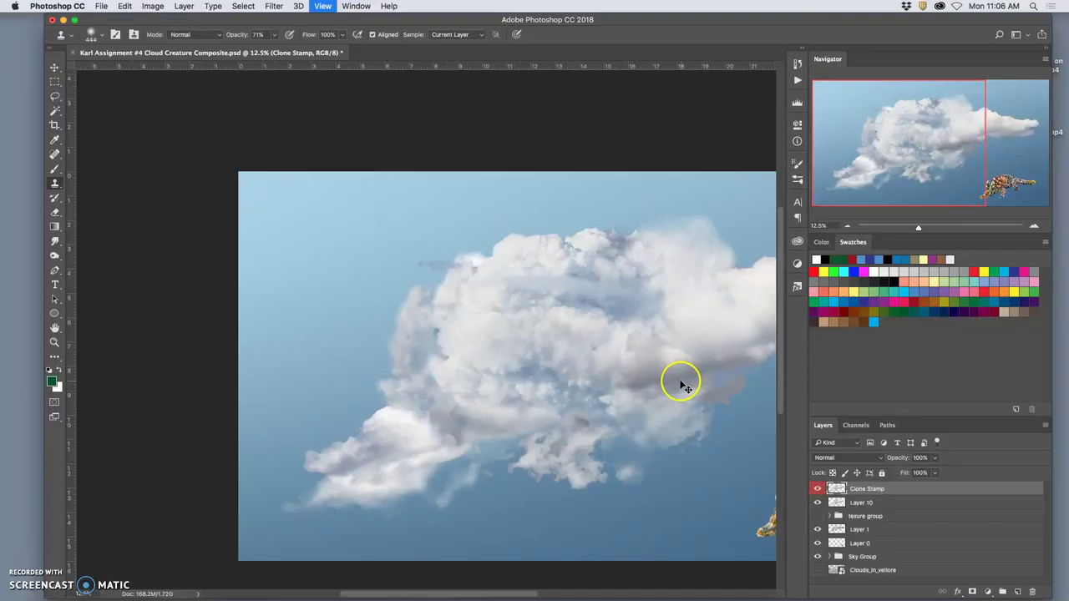
pyautogui.press('super+minus')
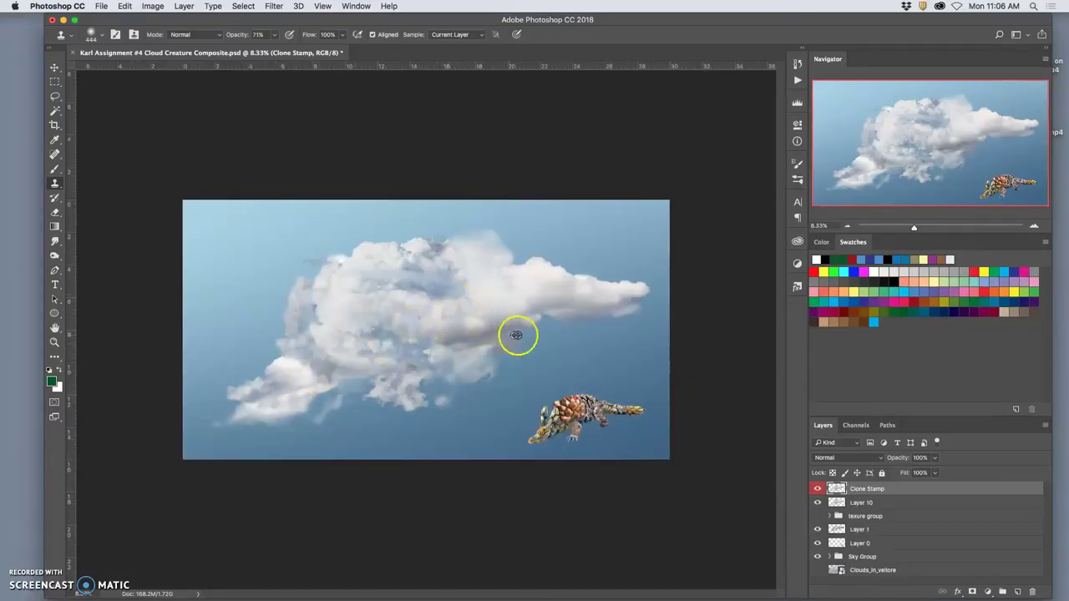
pyautogui.click(347, 360)
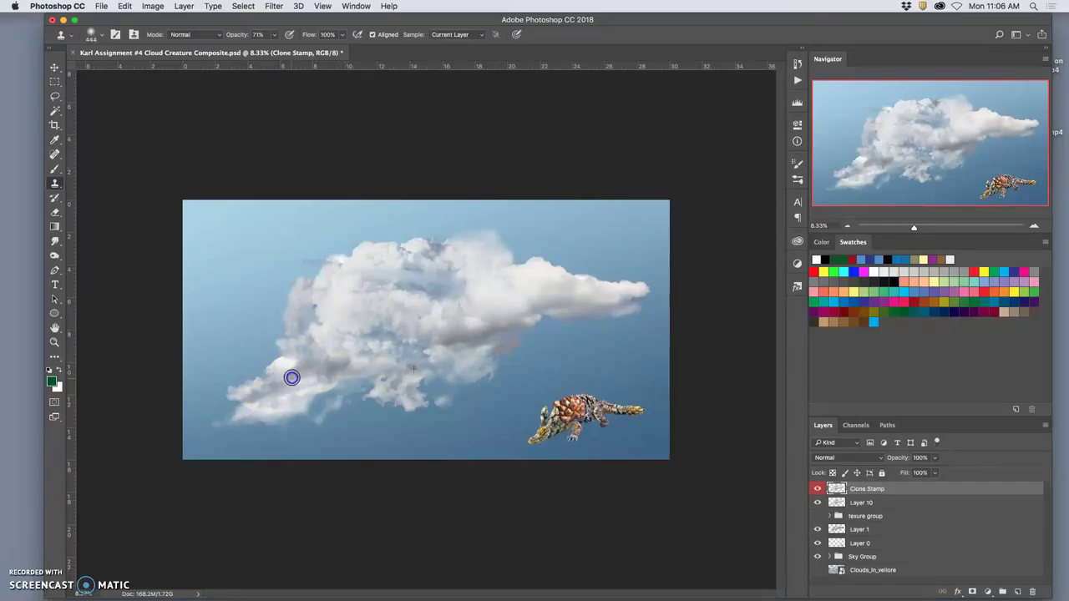
pyautogui.moveTo(265, 418)
pyautogui.mouseDown()
pyautogui.moveTo(333, 408)
pyautogui.moveTo(315, 375)
pyautogui.moveTo(365, 348)
pyautogui.moveTo(403, 280)
pyautogui.mouseUp()
pyautogui.keyDown('alt'); pyautogui.click(414, 248); pyautogui.keyUp('alt')
pyautogui.moveTo(284, 365); pyautogui.dragTo(291, 358)
# - Clone varied cloud detail over the creature's flank and the middle of the body with samples from several areas
pyautogui.keyDown('alt'); pyautogui.click(502, 289); pyautogui.keyUp('alt')
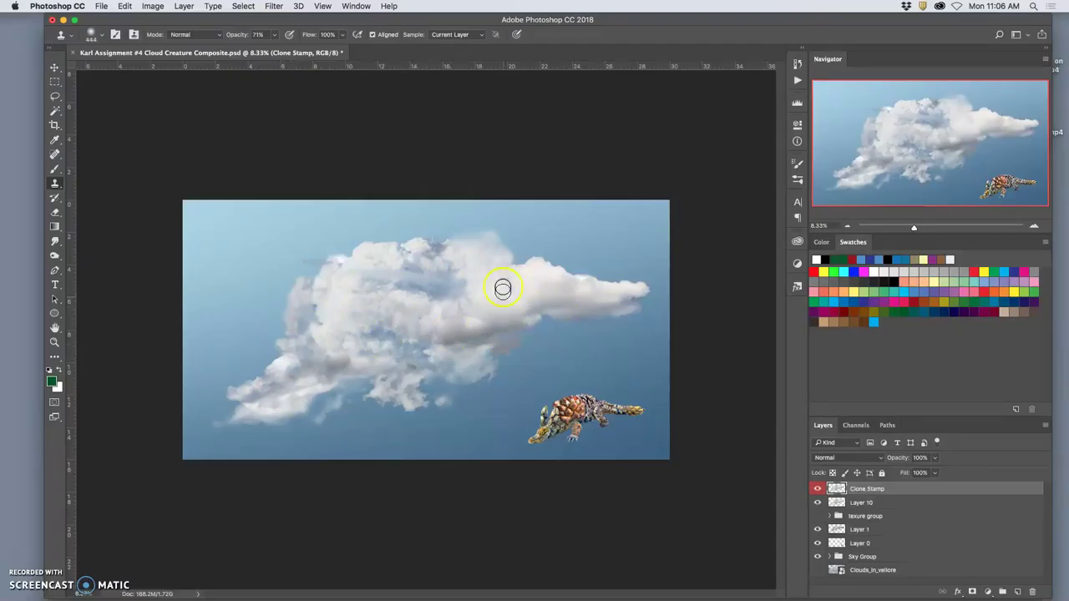
pyautogui.moveTo(520, 275)
pyautogui.mouseDown()
pyautogui.moveTo(474, 325)
pyautogui.moveTo(462, 266)
pyautogui.moveTo(450, 308)
pyautogui.moveTo(434, 300)
pyautogui.moveTo(460, 323)
pyautogui.moveTo(461, 343)
pyautogui.moveTo(433, 357)
pyautogui.moveTo(407, 336)
pyautogui.moveTo(434, 355)
pyautogui.mouseUp()
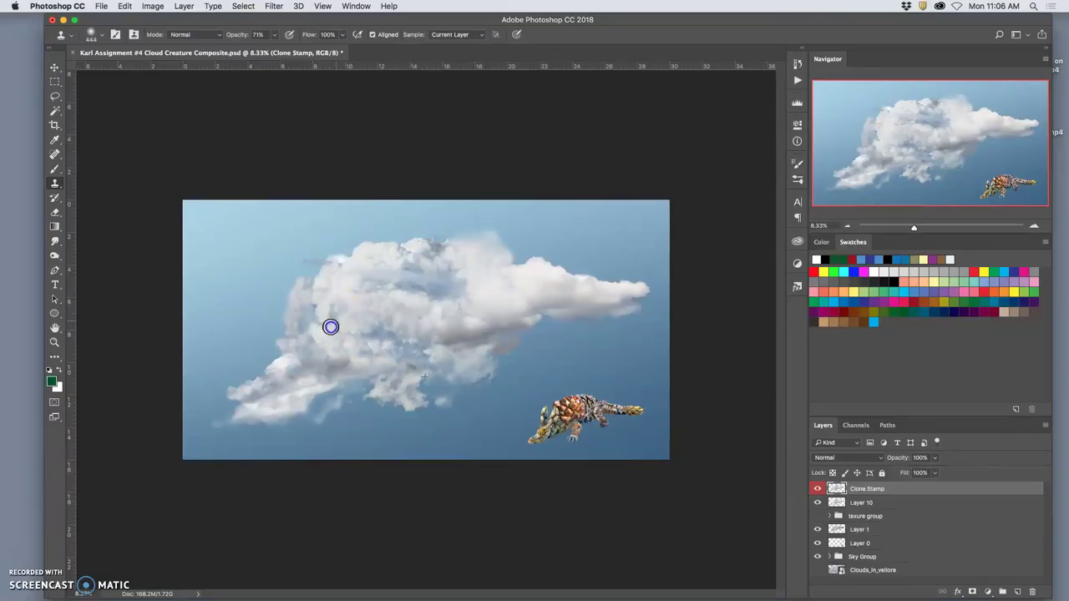
pyautogui.moveTo(321, 327)
pyautogui.mouseDown()
pyautogui.moveTo(329, 385)
pyautogui.moveTo(360, 374)
pyautogui.moveTo(342, 327)
pyautogui.mouseUp()
pyautogui.moveTo(342, 364)
pyautogui.mouseDown()
pyautogui.moveTo(496, 309)
pyautogui.moveTo(439, 342)
pyautogui.moveTo(375, 351)
pyautogui.moveTo(313, 329)
pyautogui.mouseUp()
pyautogui.moveTo(312, 327)
pyautogui.mouseDown()
pyautogui.moveTo(396, 386)
pyautogui.moveTo(386, 406)
pyautogui.moveTo(342, 316)
pyautogui.moveTo(378, 357)
pyautogui.moveTo(461, 339)
pyautogui.moveTo(484, 319)
pyautogui.mouseUp()
pyautogui.moveTo(347, 367)
pyautogui.mouseDown()
pyautogui.moveTo(441, 340)
pyautogui.moveTo(465, 284)
pyautogui.mouseUp()
pyautogui.moveTo(355, 347)
pyautogui.mouseDown()
pyautogui.moveTo(494, 329)
pyautogui.moveTo(544, 281)
pyautogui.mouseUp()
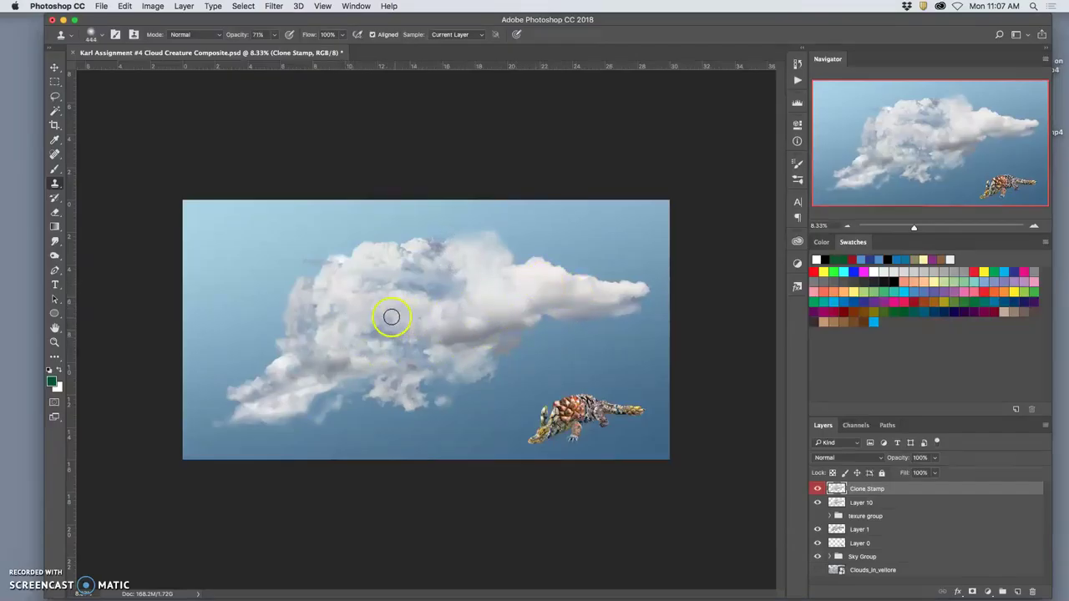
# - Sample the body's mid-section and clone its puffy texture over the smooth tail base and hindquarters
pyautogui.moveTo(391, 317); pyautogui.dragTo(349, 304)
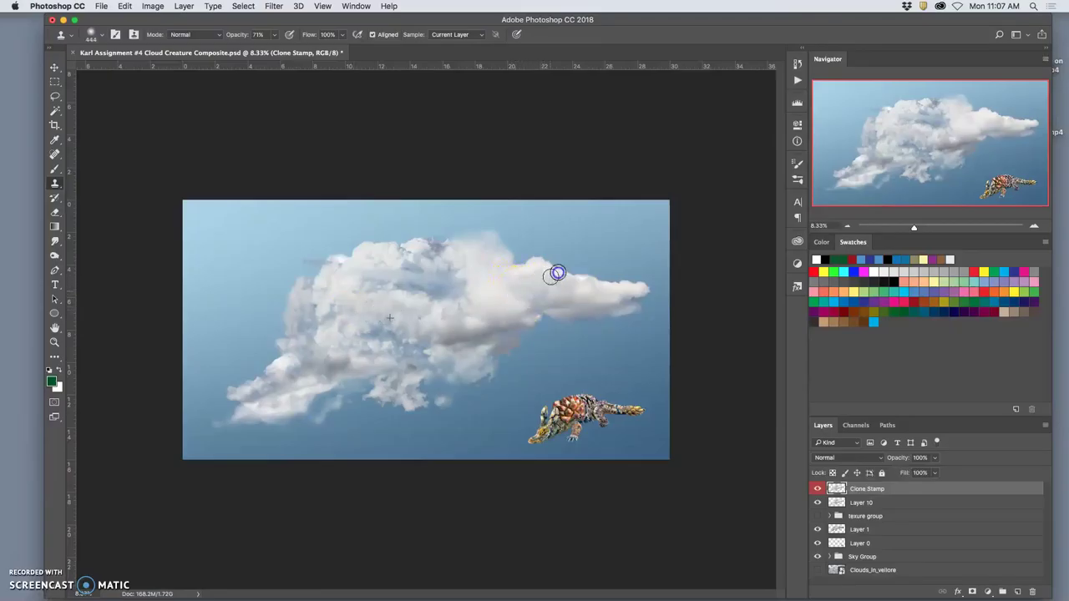
pyautogui.moveTo(569, 293); pyautogui.dragTo(527, 301)
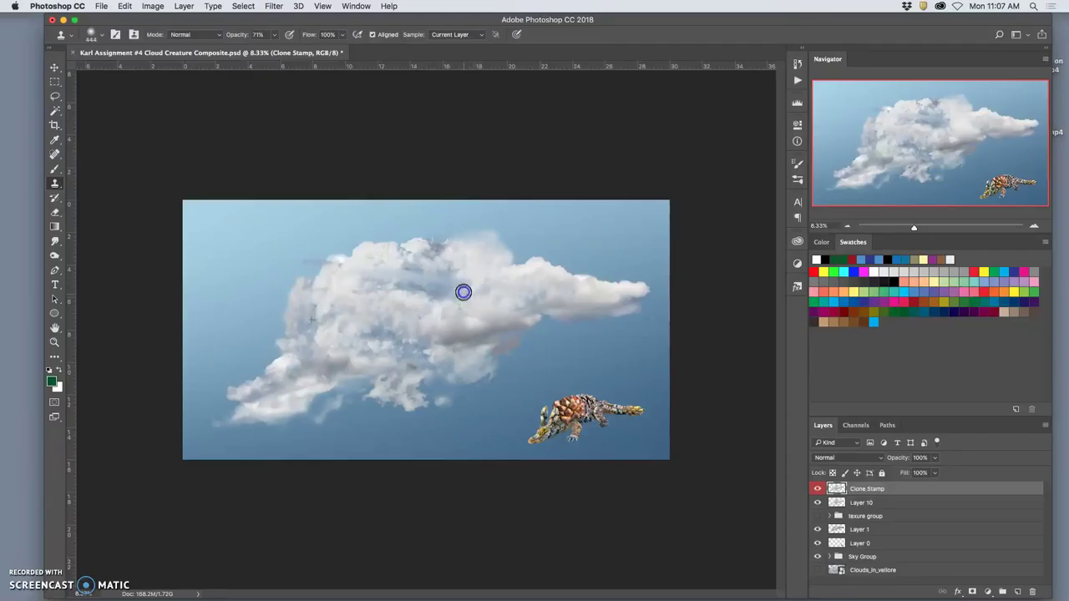
pyautogui.moveTo(464, 293)
pyautogui.mouseDown()
pyautogui.moveTo(427, 281)
pyautogui.moveTo(459, 343)
pyautogui.mouseUp()
pyautogui.click(419, 299)
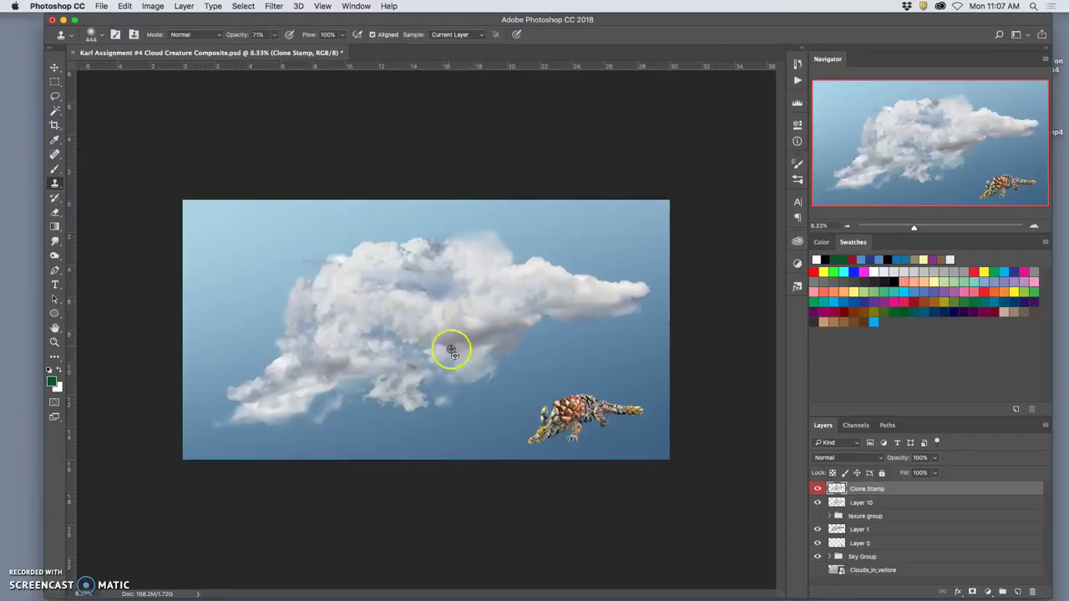
# - Clone cloud texture into the blue gap in the upper back and over the lower body
pyautogui.click(414, 280)
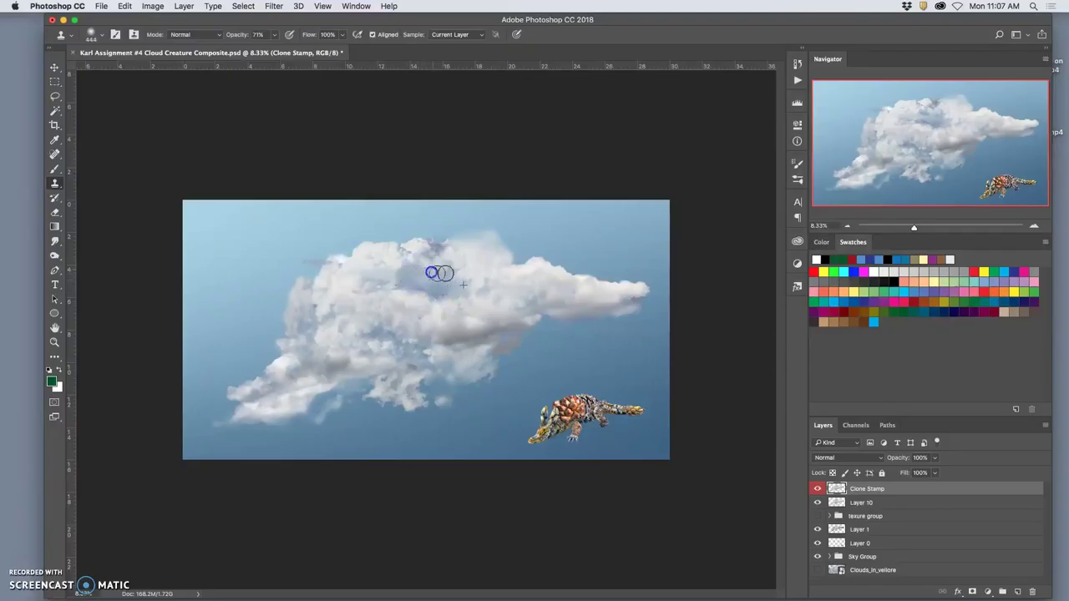
pyautogui.moveTo(446, 273)
pyautogui.mouseDown()
pyautogui.moveTo(488, 313)
pyautogui.moveTo(446, 329)
pyautogui.mouseUp()
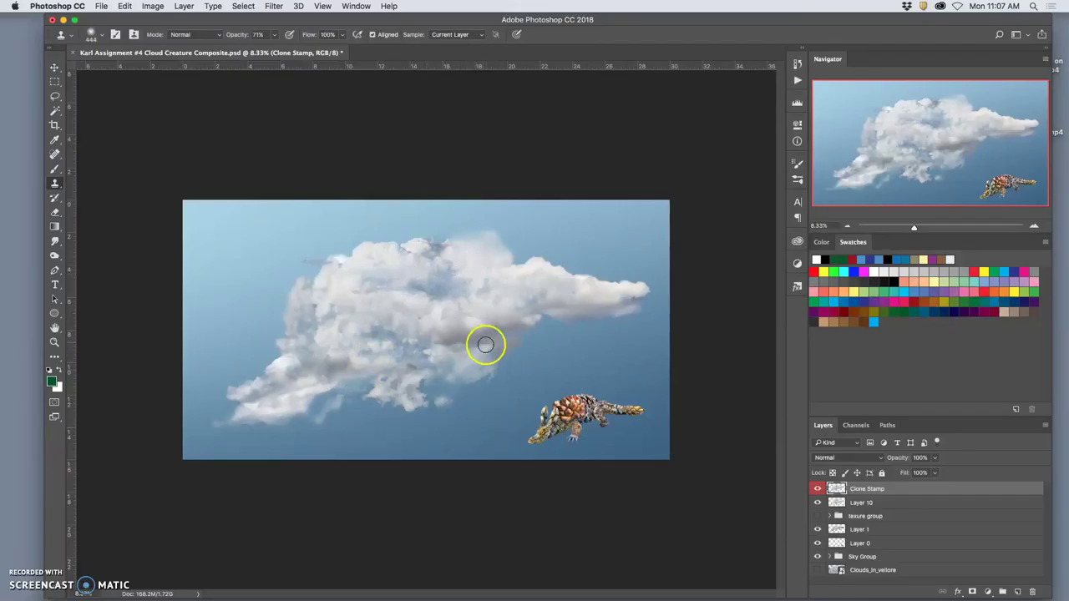
pyautogui.moveTo(370, 383)
pyautogui.mouseDown()
pyautogui.moveTo(414, 341)
pyautogui.moveTo(410, 330)
pyautogui.moveTo(340, 365)
pyautogui.mouseUp()
pyautogui.click(427, 313)
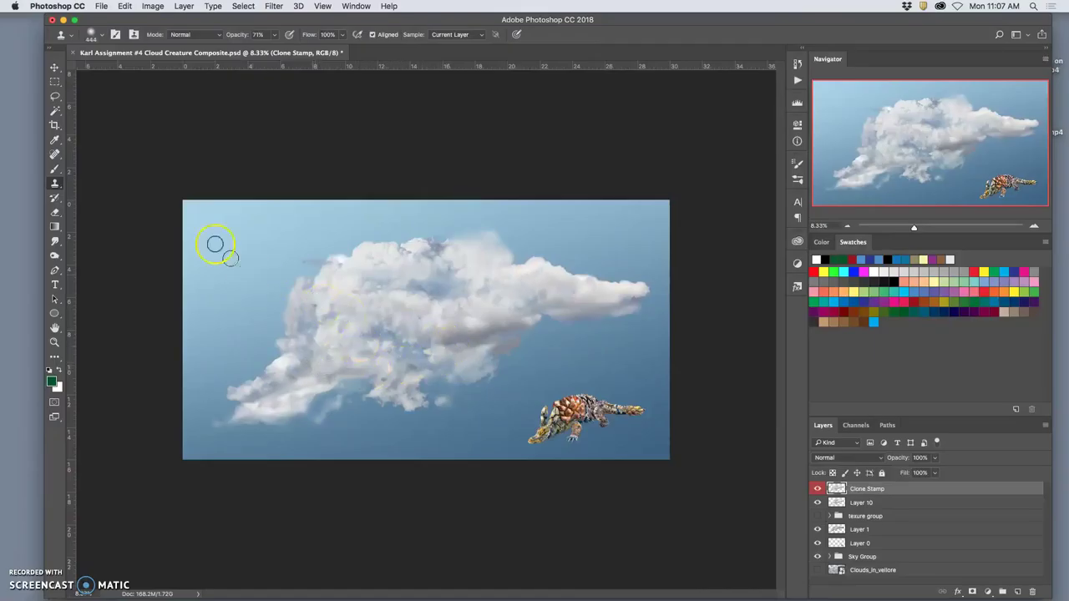
# - Clone puffy cloud texture over the smooth patches along the front half of the upper back
pyautogui.press('super+plus')
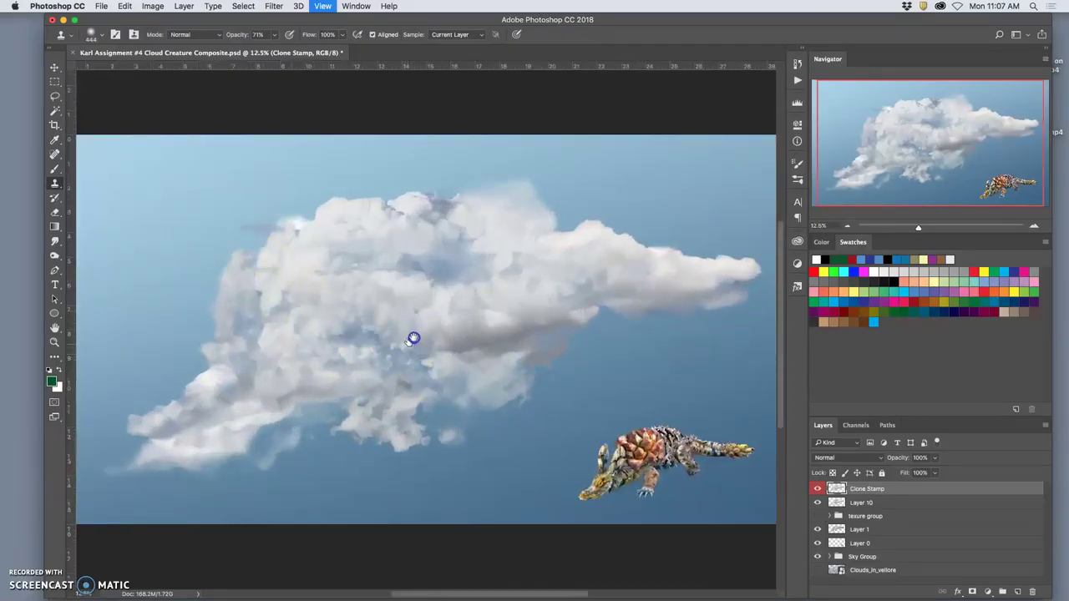
pyautogui.moveTo(413, 338); pyautogui.dragTo(526, 271)
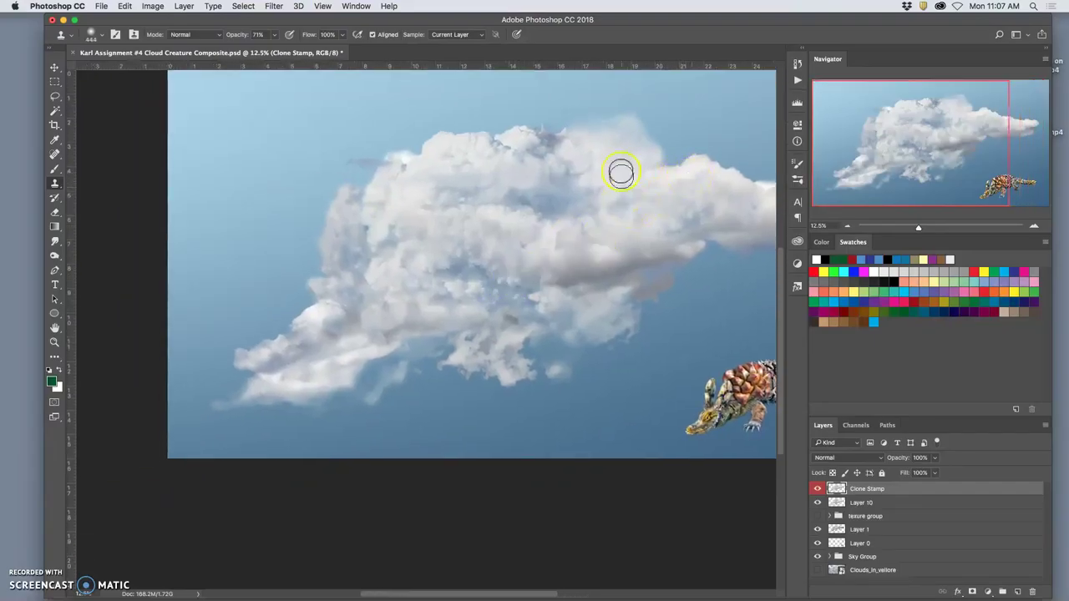
pyautogui.moveTo(463, 172); pyautogui.dragTo(454, 182)
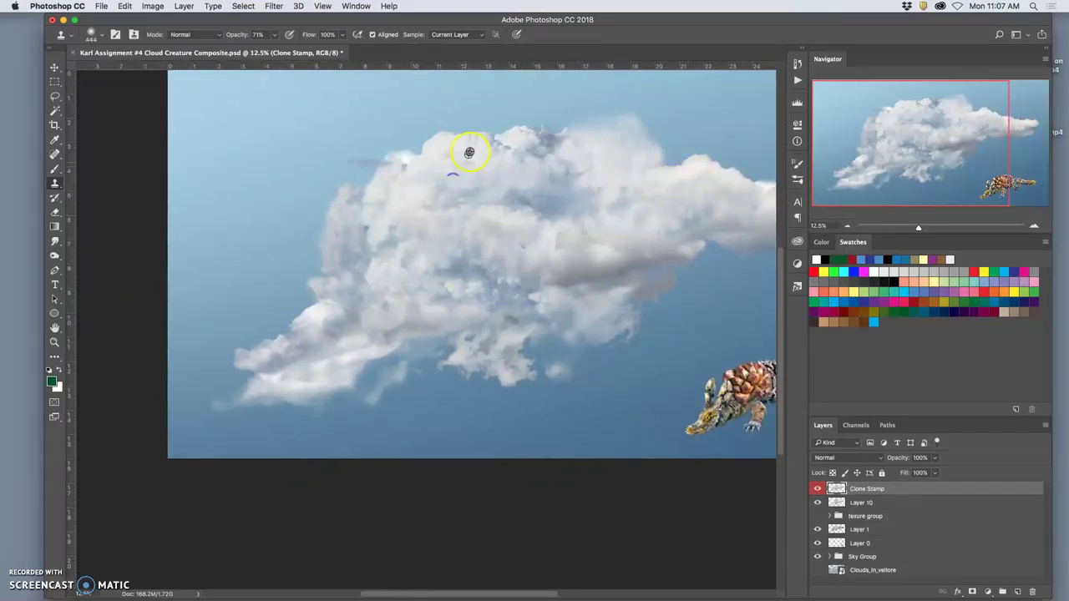
pyautogui.click(446, 177)
pyautogui.click(436, 176)
pyautogui.moveTo(475, 176)
pyautogui.mouseDown()
pyautogui.moveTo(497, 241)
pyautogui.moveTo(535, 229)
pyautogui.moveTo(456, 239)
pyautogui.mouseUp()
# - Sample cloud from the middle of the flank and clone it over the remaining smooth spots below the back's upper edge
pyautogui.keyDown('alt'); pyautogui.click(456, 239); pyautogui.keyUp('alt')
pyautogui.click(470, 172)
pyautogui.click(475, 170)
pyautogui.click(487, 169)
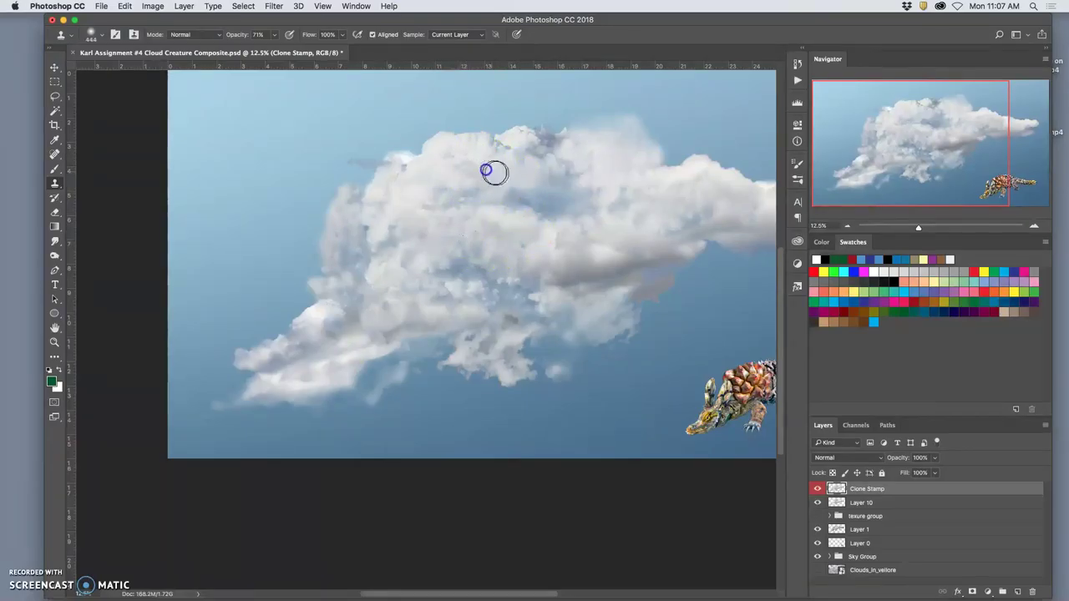
pyautogui.click(520, 286)
pyautogui.click(443, 170)
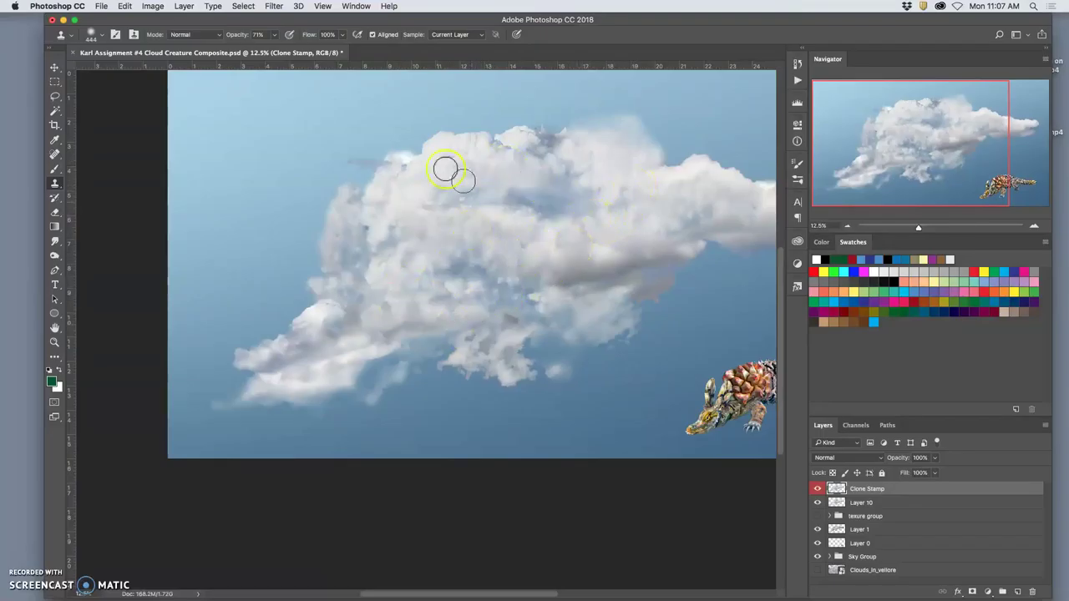
# - Try to clone over the wisps below the throat and cover the grey streak ahead of the upper back with sampled sky
pyautogui.click(418, 375)
pyautogui.click(448, 382)
pyautogui.click(397, 342)
pyautogui.click(387, 352)
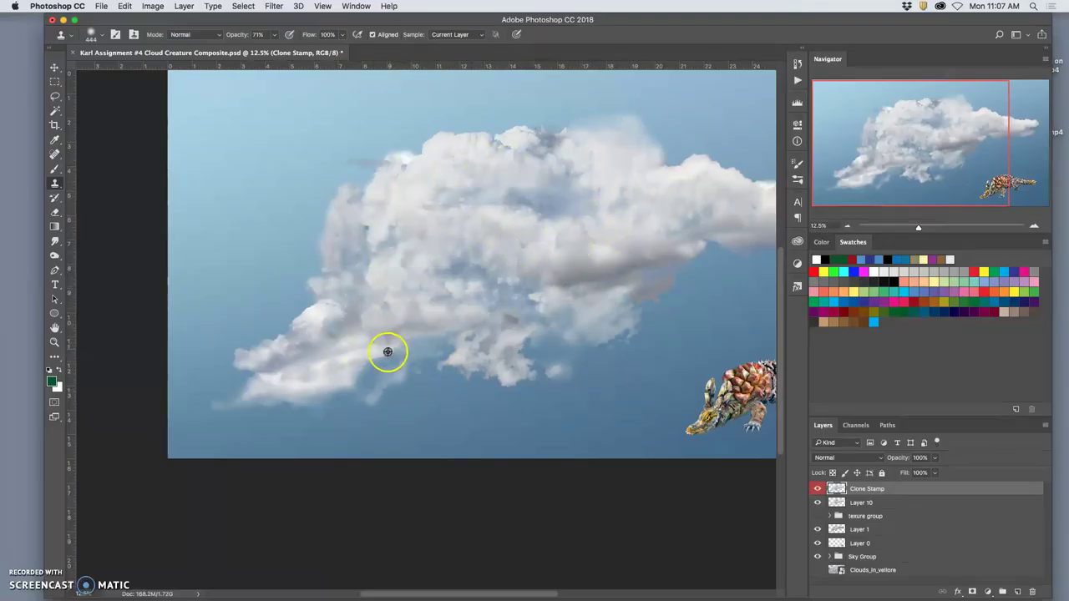
pyautogui.keyDown('alt'); pyautogui.click(258, 150); pyautogui.keyUp('alt')
pyautogui.click(342, 155)
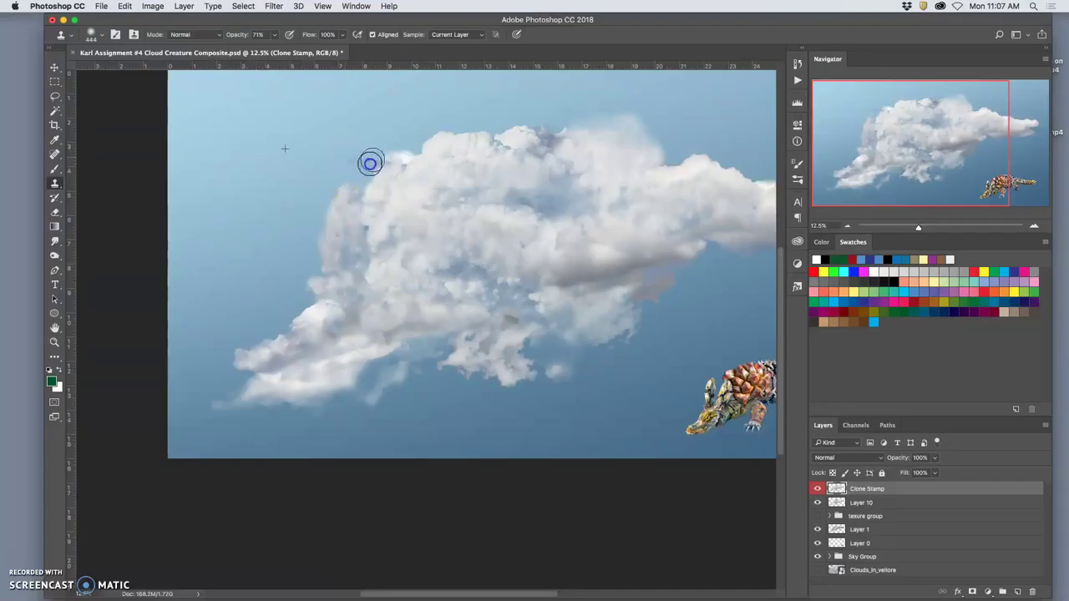
pyautogui.moveTo(364, 156)
pyautogui.mouseDown()
pyautogui.moveTo(351, 169)
pyautogui.moveTo(370, 162)
pyautogui.moveTo(420, 184)
pyautogui.moveTo(334, 181)
pyautogui.mouseUp()
# - Sample cloud from the head and clone it along the front edge of the upper back
pyautogui.keyDown('alt'); pyautogui.click(334, 343); pyautogui.keyUp('alt')
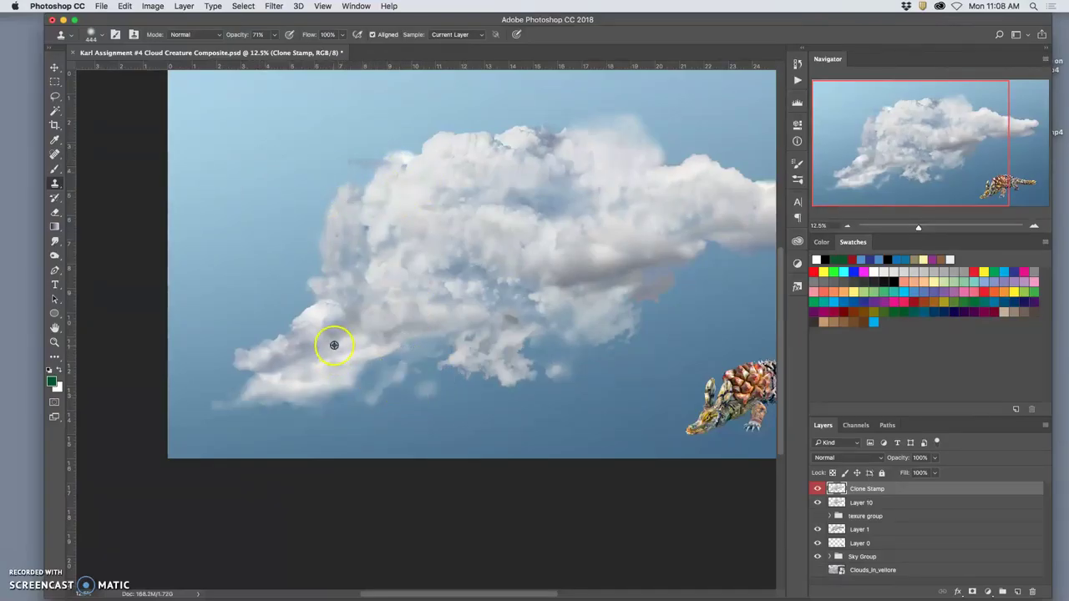
pyautogui.moveTo(395, 163); pyautogui.dragTo(453, 178)
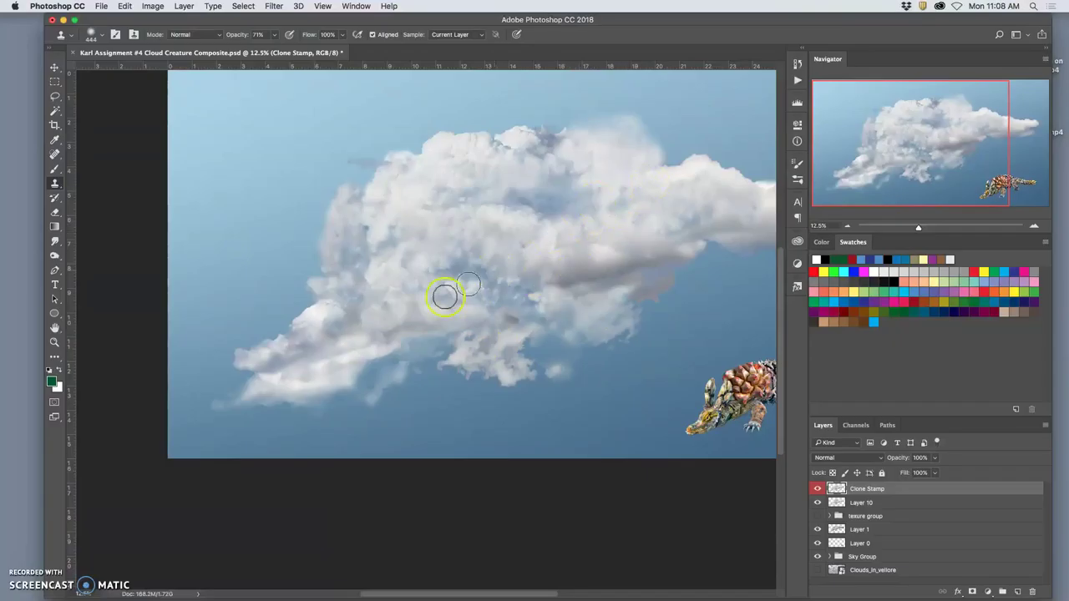
pyautogui.click(356, 399)
pyautogui.click(552, 339)
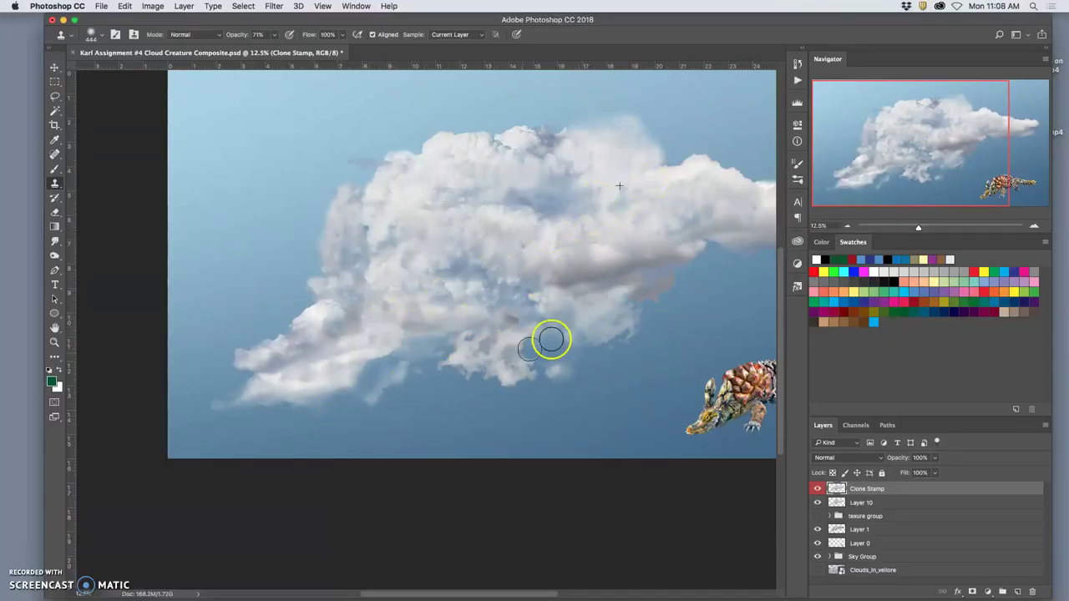
# - Clone puffy, ragged cloud over the flat grey patch beneath the tail base to build up the hind leg
pyautogui.moveTo(570, 296); pyautogui.dragTo(459, 309)
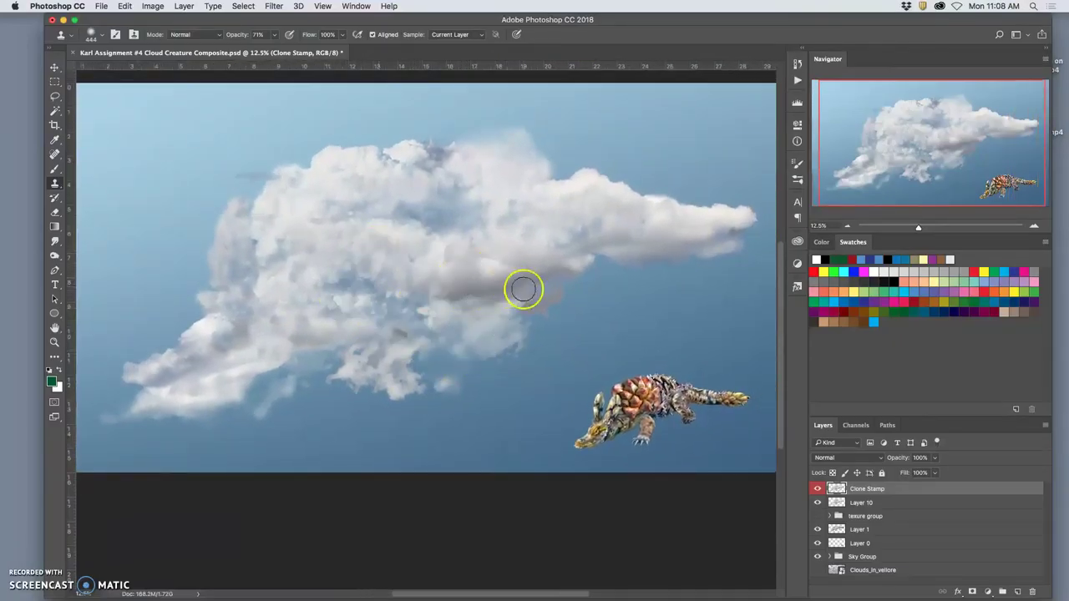
pyautogui.click(389, 389)
pyautogui.click(333, 380)
pyautogui.click(535, 304)
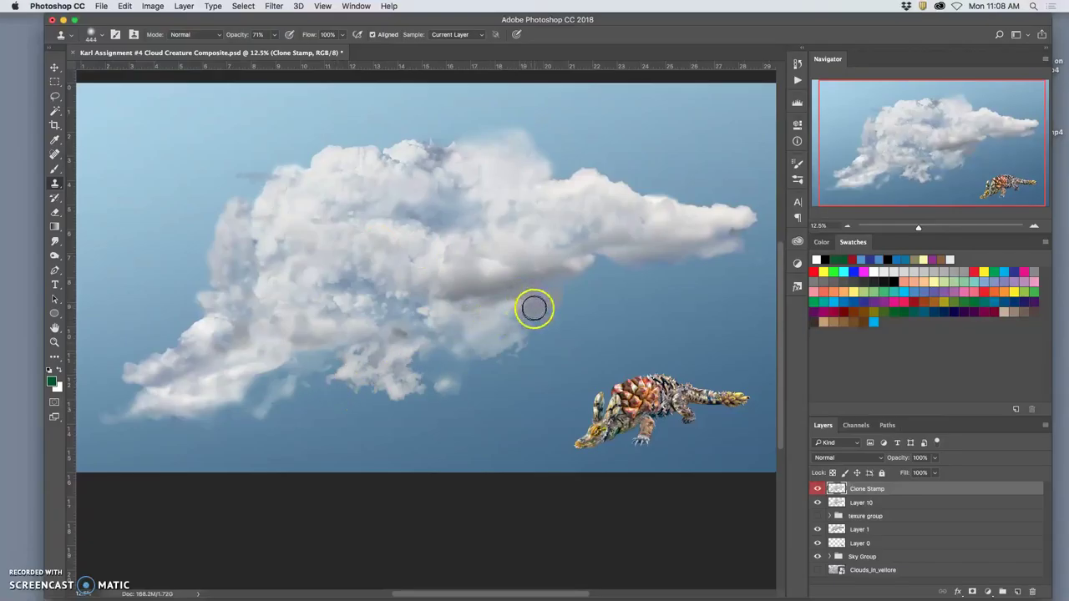
pyautogui.moveTo(544, 314)
pyautogui.mouseDown()
pyautogui.moveTo(575, 302)
pyautogui.moveTo(552, 321)
pyautogui.moveTo(545, 291)
pyautogui.moveTo(554, 288)
pyautogui.moveTo(516, 293)
pyautogui.moveTo(549, 277)
pyautogui.moveTo(575, 305)
pyautogui.moveTo(583, 295)
pyautogui.moveTo(562, 286)
pyautogui.moveTo(556, 328)
pyautogui.moveTo(577, 308)
pyautogui.moveTo(536, 327)
pyautogui.moveTo(568, 293)
pyautogui.moveTo(512, 296)
pyautogui.moveTo(485, 354)
pyautogui.moveTo(436, 412)
pyautogui.moveTo(290, 381)
pyautogui.moveTo(244, 394)
pyautogui.mouseUp()
pyautogui.click(539, 282)
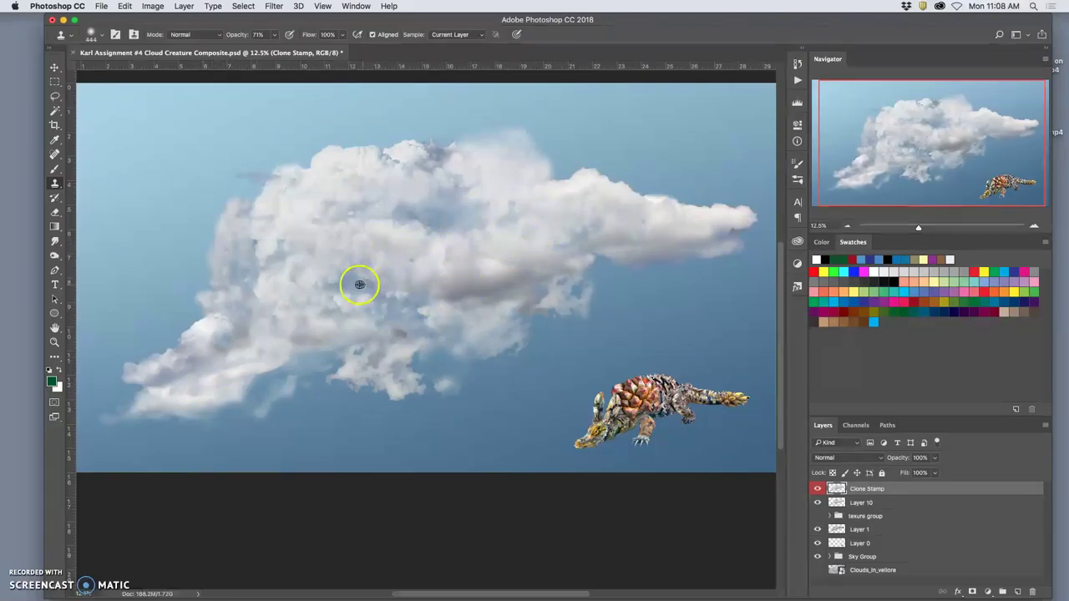
# - Clone cloud texture over the back of the head, and from the upper back onto the lower belly
pyautogui.moveTo(246, 367)
pyautogui.mouseDown()
pyautogui.moveTo(201, 389)
pyautogui.moveTo(246, 370)
pyautogui.mouseUp()
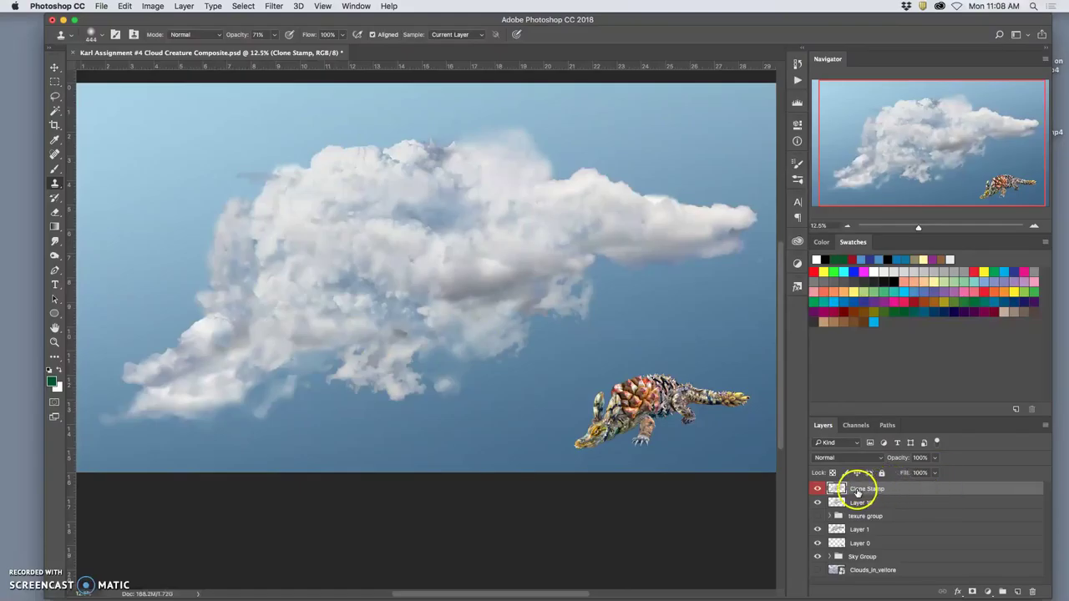
pyautogui.keyDown('alt'); pyautogui.click(462, 204); pyautogui.keyUp('alt')
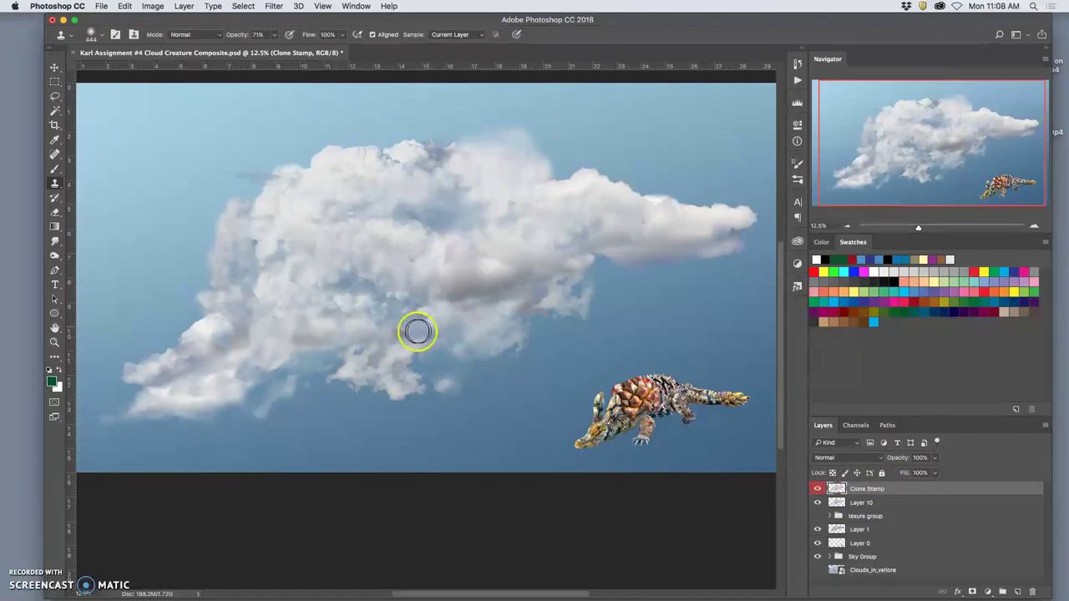
pyautogui.click(399, 339)
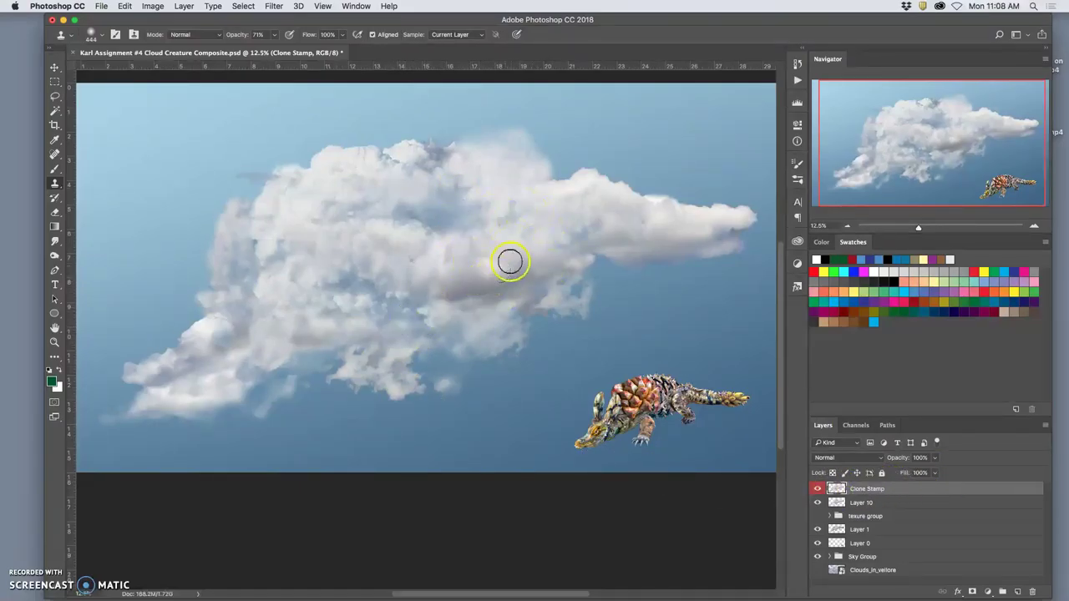
# - Clone cloud from the mid-body over the dark bluish notch at the top of the back
pyautogui.click(451, 147)
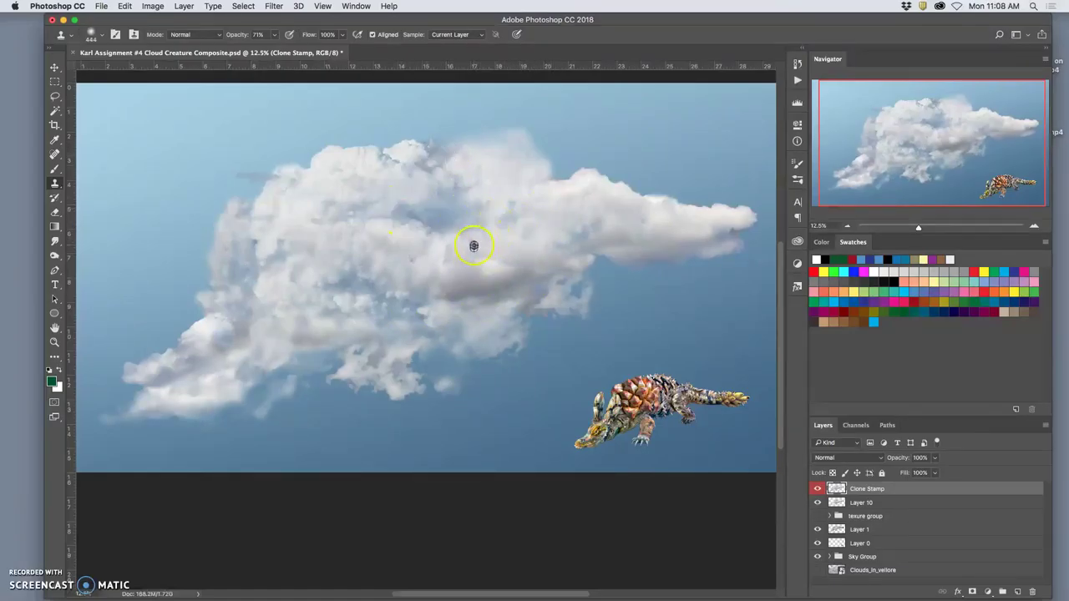
pyautogui.keyDown('alt'); pyautogui.click(466, 273); pyautogui.keyUp('alt')
pyautogui.moveTo(427, 150); pyautogui.dragTo(421, 149)
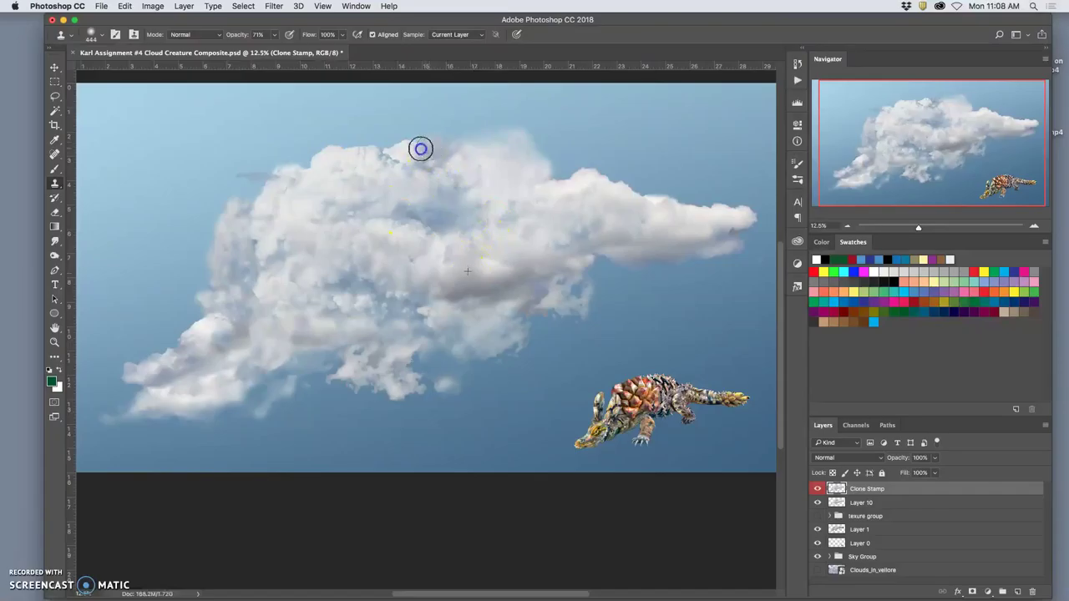
pyautogui.click(411, 151)
# - Sample cloud from the tail base and the belly and clone it over the smooth tail tip
pyautogui.keyDown('alt'); pyautogui.click(352, 280); pyautogui.keyUp('alt')
pyautogui.keyDown('alt'); pyautogui.click(595, 198); pyautogui.keyUp('alt')
pyautogui.moveTo(738, 231)
pyautogui.mouseDown()
pyautogui.moveTo(481, 298)
pyautogui.moveTo(725, 240)
pyautogui.mouseUp()
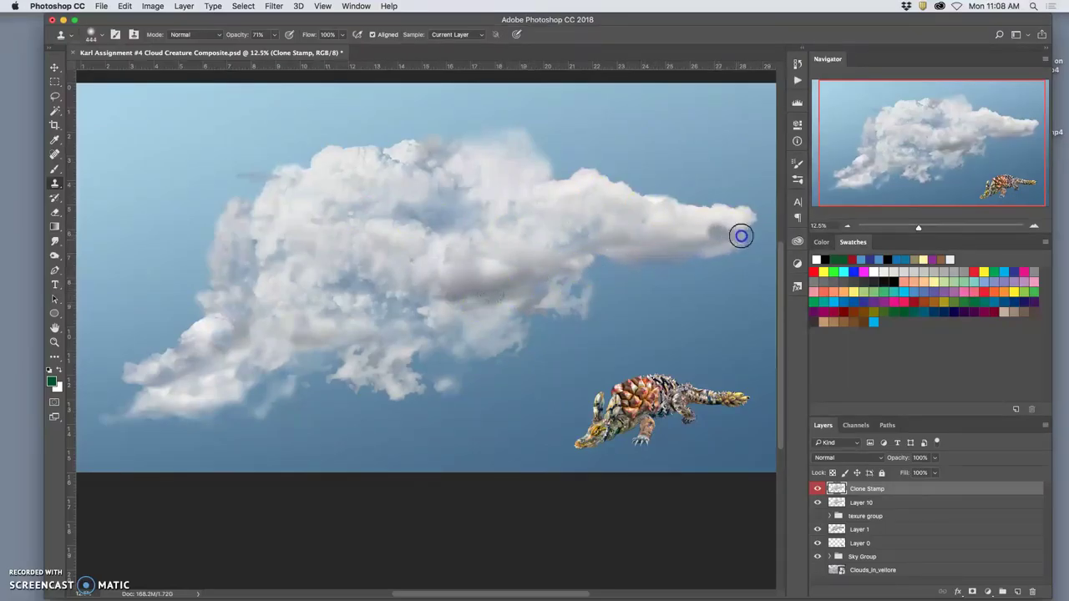
pyautogui.keyDown('alt'); pyautogui.click(394, 302); pyautogui.keyUp('alt')
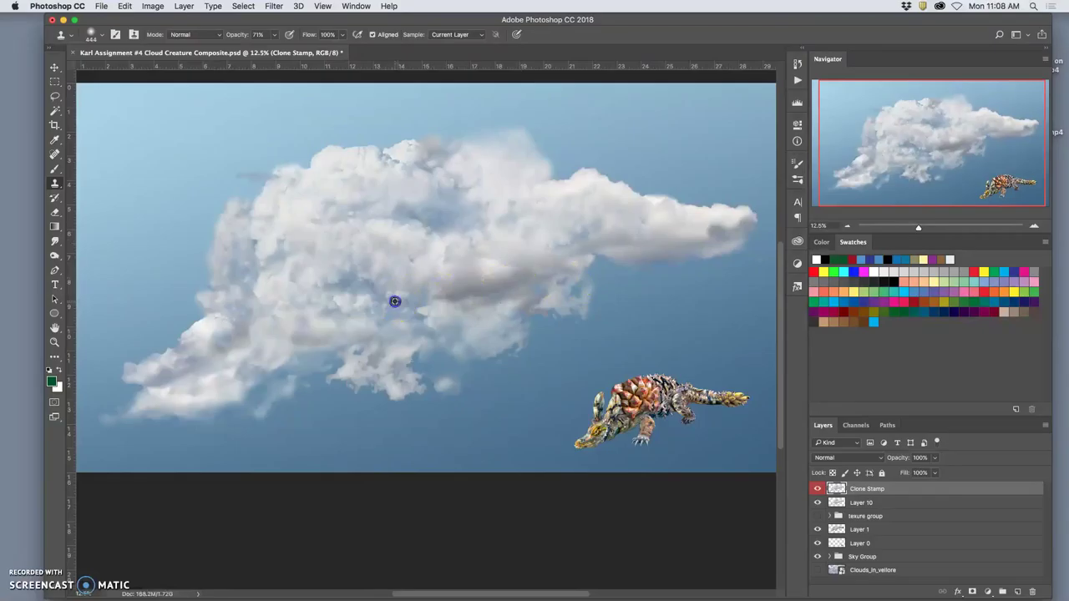
pyautogui.moveTo(695, 241); pyautogui.dragTo(750, 224)
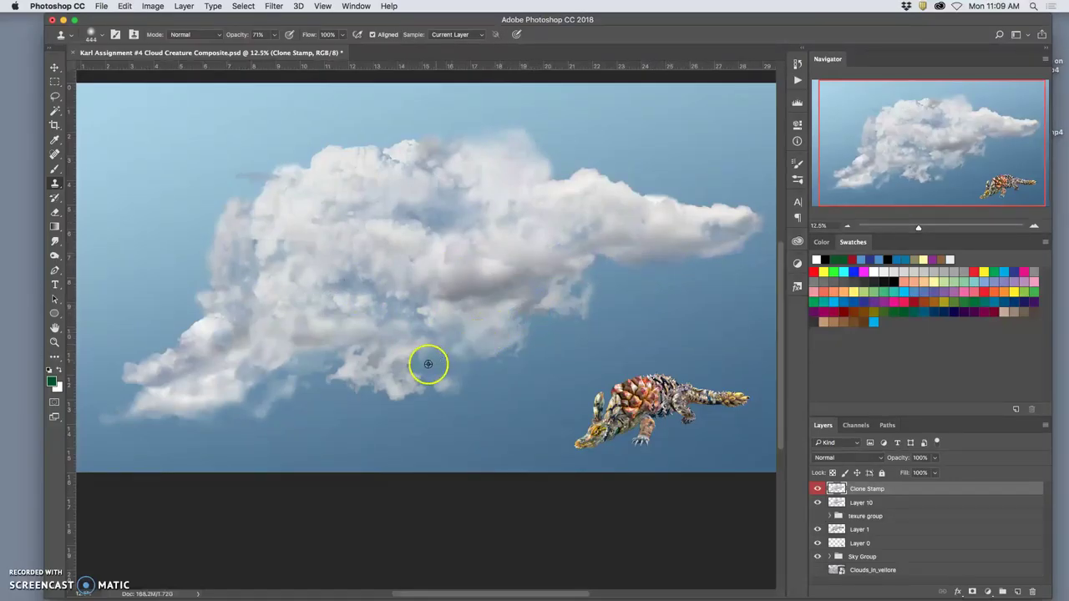
# - Clone cloud texture along the tail's underside and over the head, and undo the last stroke
pyautogui.moveTo(630, 252)
pyautogui.mouseDown()
pyautogui.moveTo(475, 273)
pyautogui.moveTo(380, 299)
pyautogui.mouseUp()
pyautogui.moveTo(216, 367)
pyautogui.mouseDown()
pyautogui.moveTo(196, 386)
pyautogui.moveTo(167, 387)
pyautogui.mouseUp()
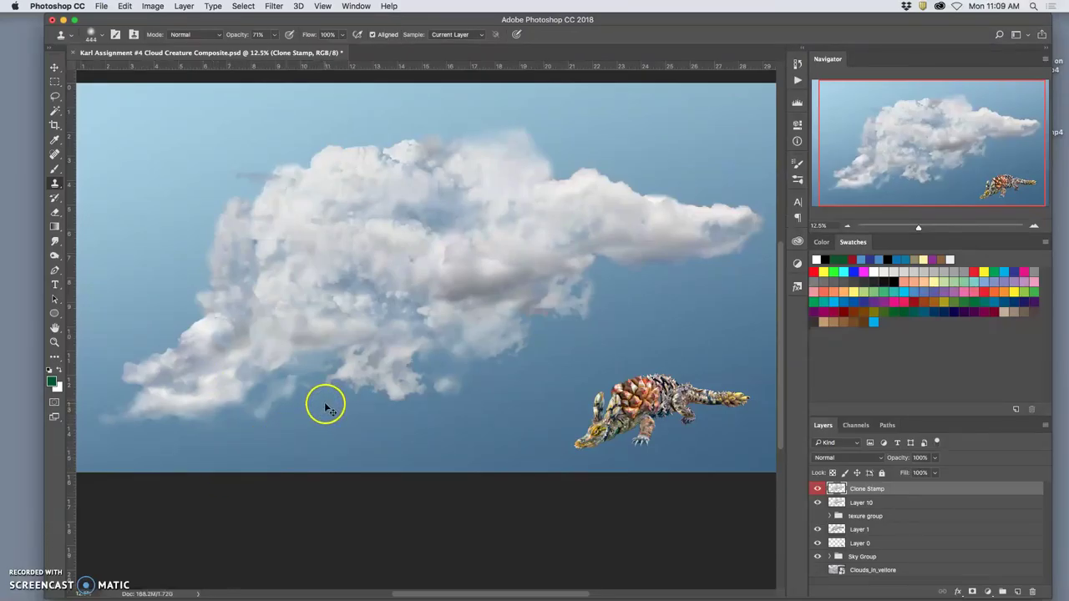
pyautogui.press('super+z')
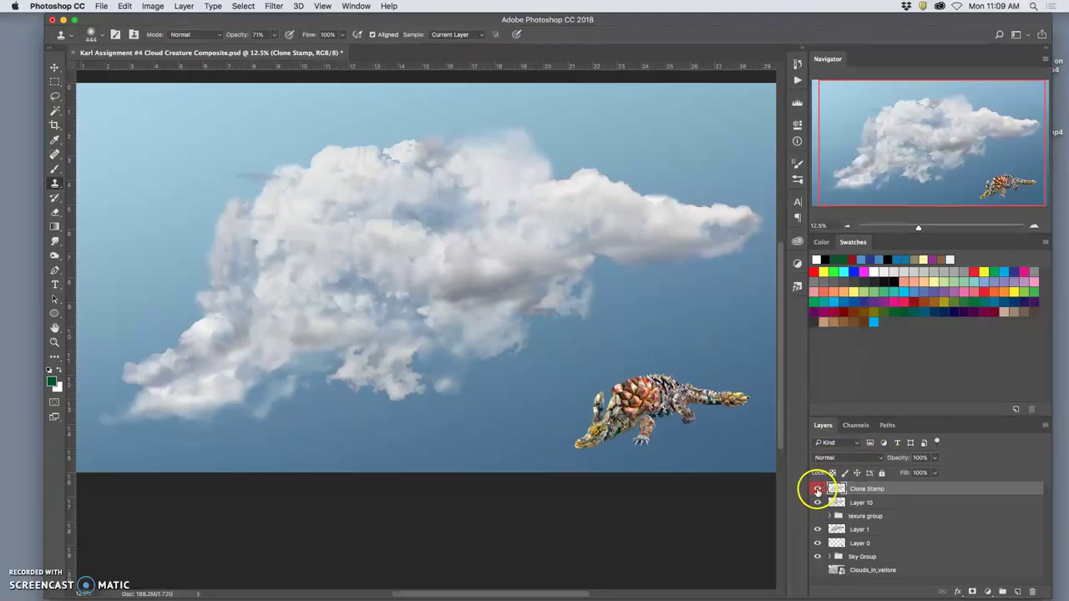
# - Toggle the visibility of the Clone Stamp layer and Layer 10 to compare the cloud with and without the cloned texture
pyautogui.click(816, 490)
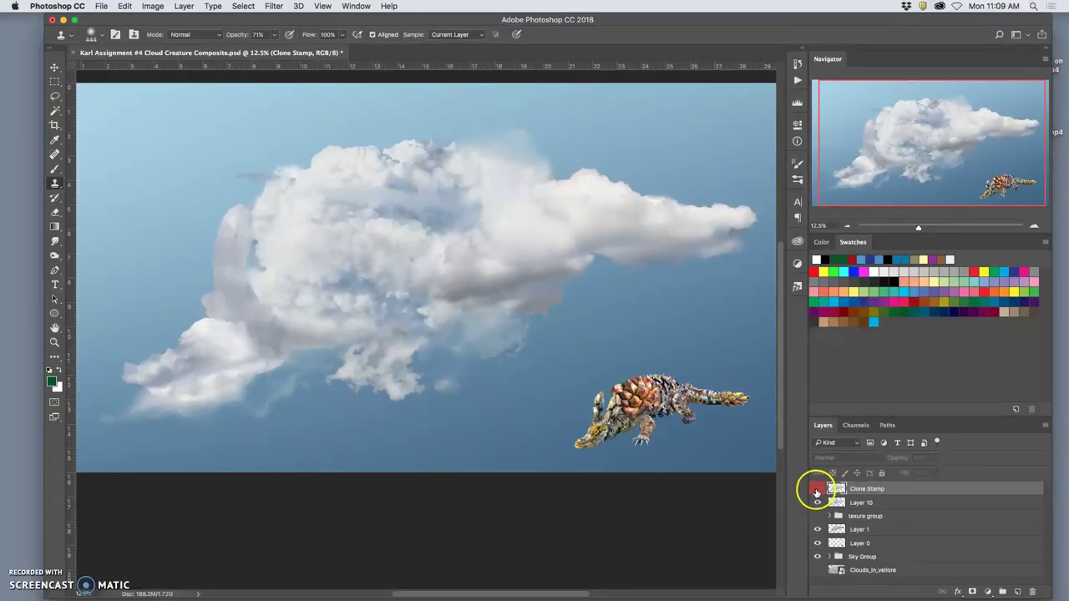
pyautogui.click(817, 490)
pyautogui.click(818, 490)
pyautogui.click(817, 488)
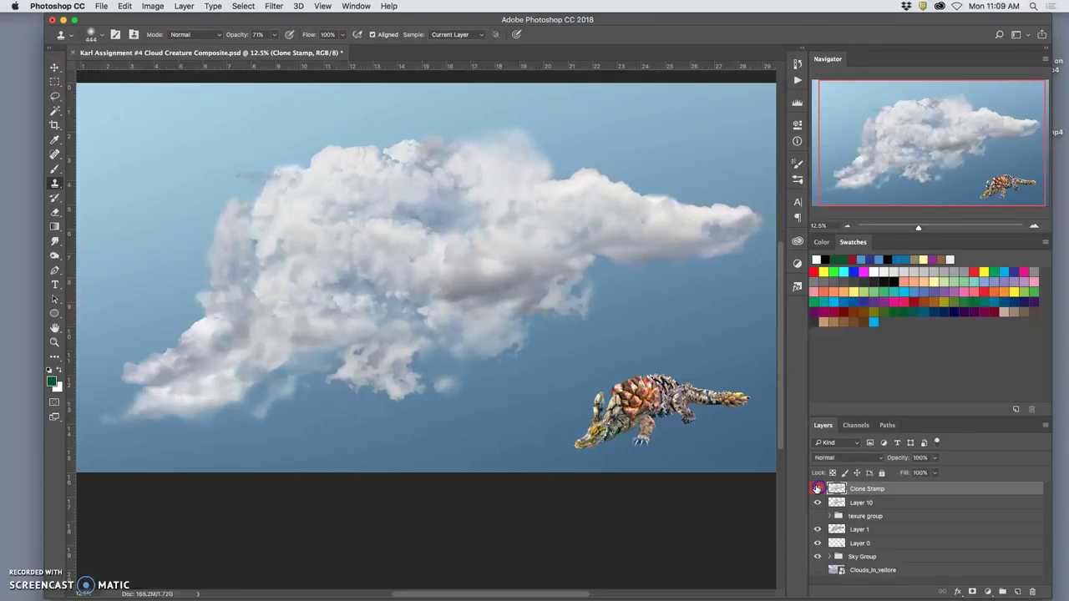
pyautogui.click(817, 490)
pyautogui.click(817, 490)
pyautogui.click(817, 490)
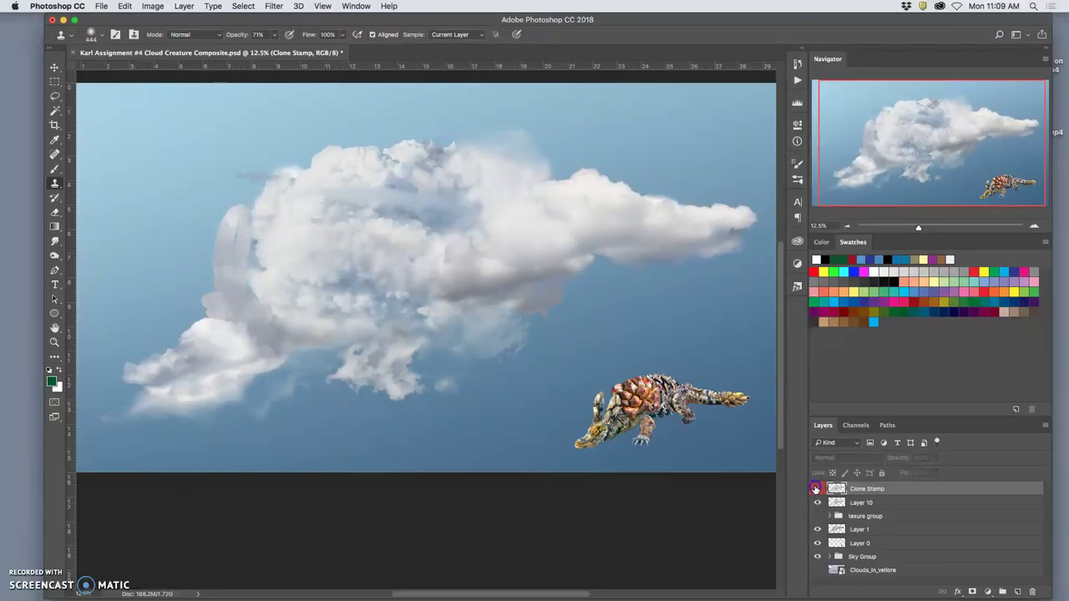
pyautogui.click(817, 490)
pyautogui.click(819, 502)
pyautogui.click(819, 503)
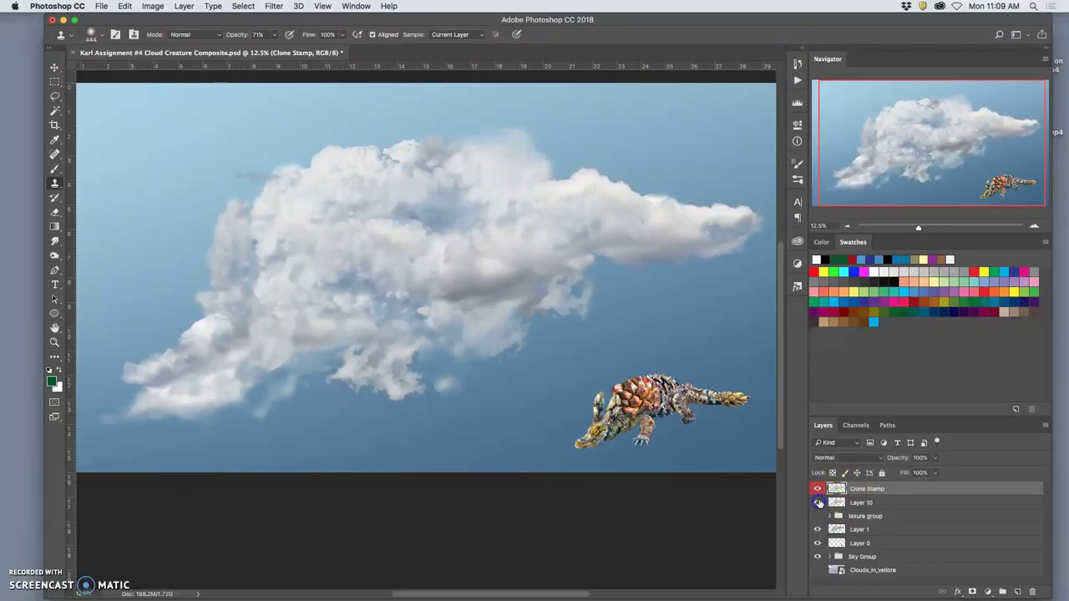
# - Erase the stray grey streak ahead of the upper back on Layer 10
pyautogui.click(849, 504)
pyautogui.click(818, 489)
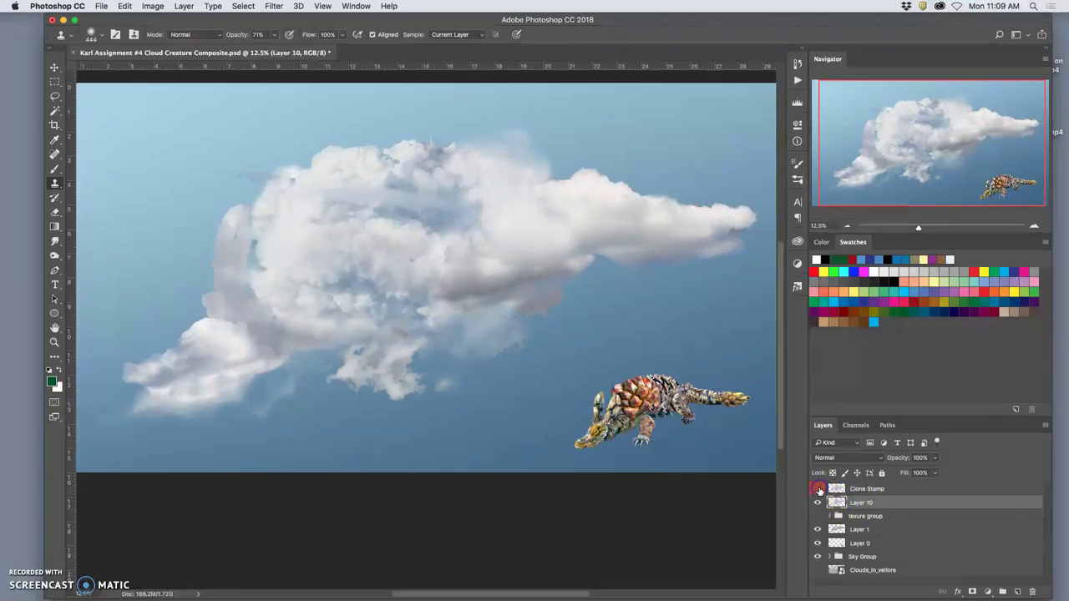
pyautogui.click(817, 489)
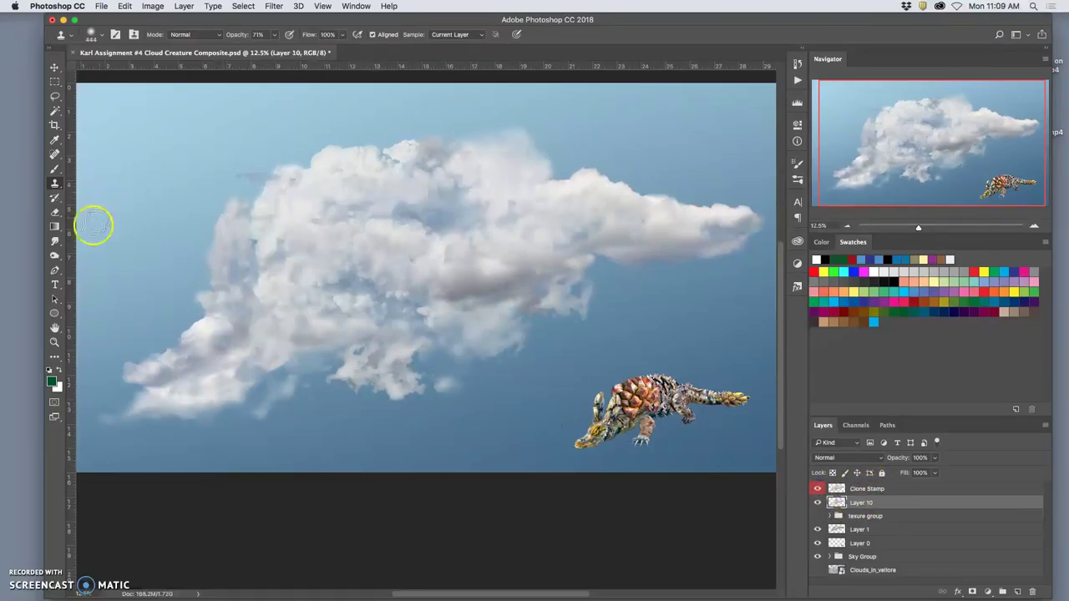
pyautogui.click(55, 213)
pyautogui.click(240, 178)
pyautogui.click(255, 172)
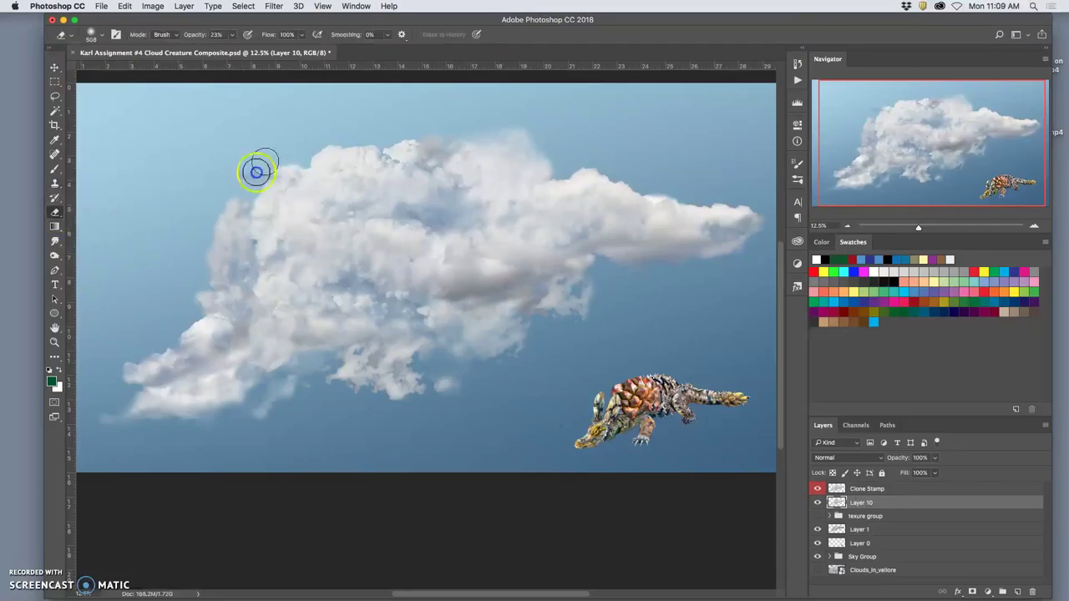
# - Erase the rest of the grey streak ahead of the back on the Clone Stamp layer
pyautogui.click(850, 489)
pyautogui.click(240, 167)
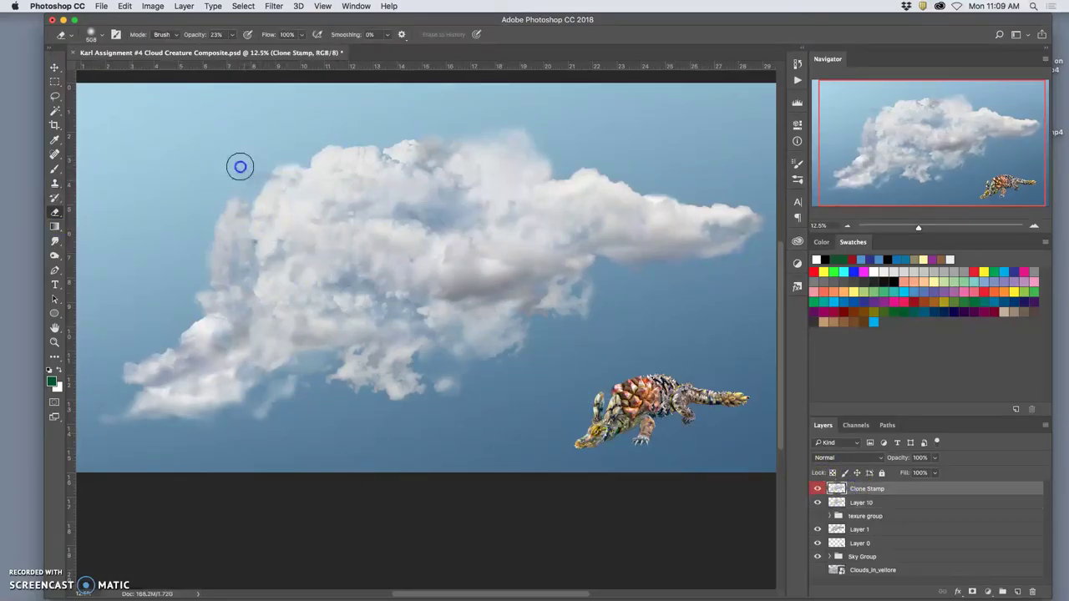
pyautogui.click(240, 177)
pyautogui.click(260, 163)
pyautogui.click(254, 186)
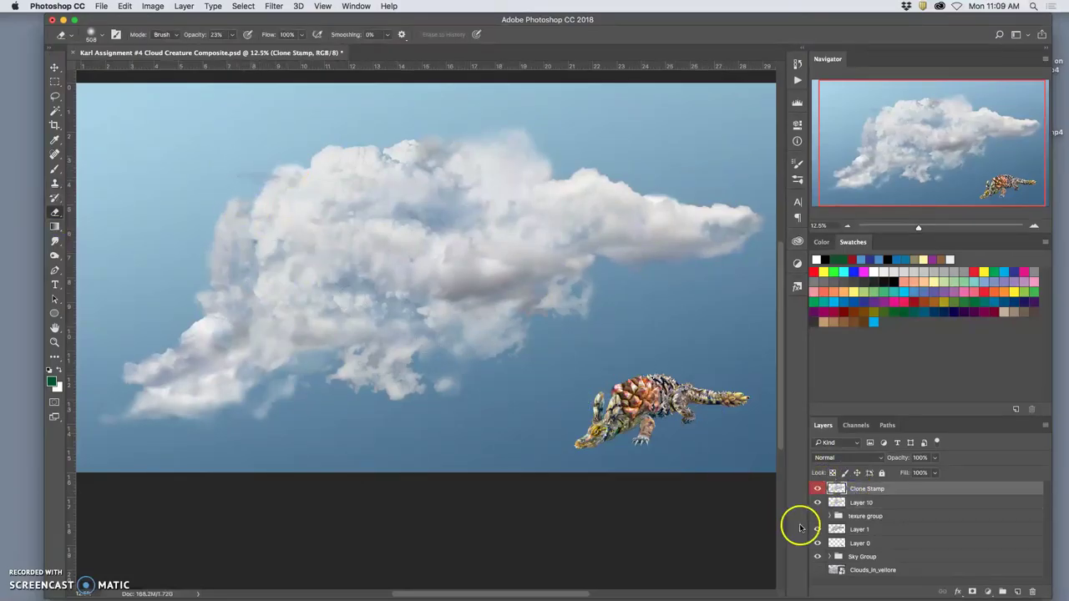
# - Set the Eraser opacity to 98% and erase the remaining streak ahead of the back on Layer 10 and the Clone Stamp layer
pyautogui.click(819, 531)
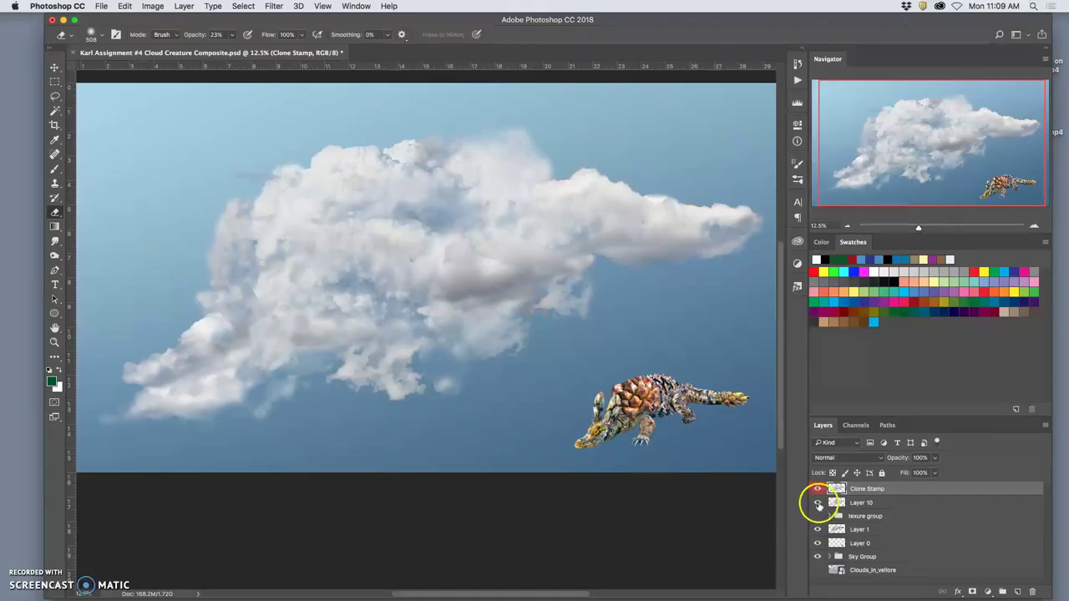
pyautogui.click(818, 503)
pyautogui.click(867, 505)
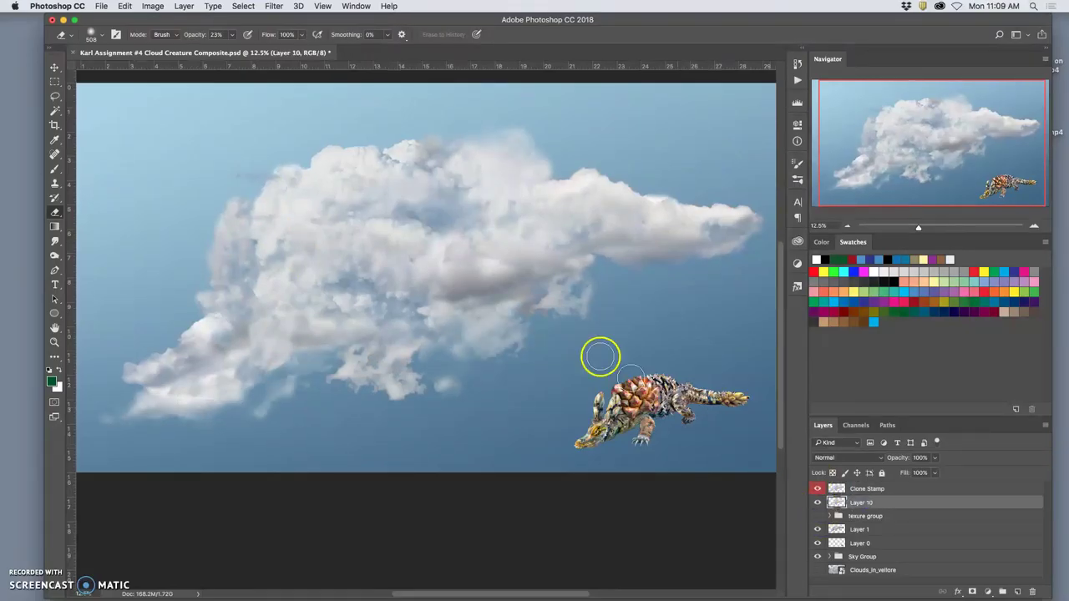
pyautogui.click(231, 35)
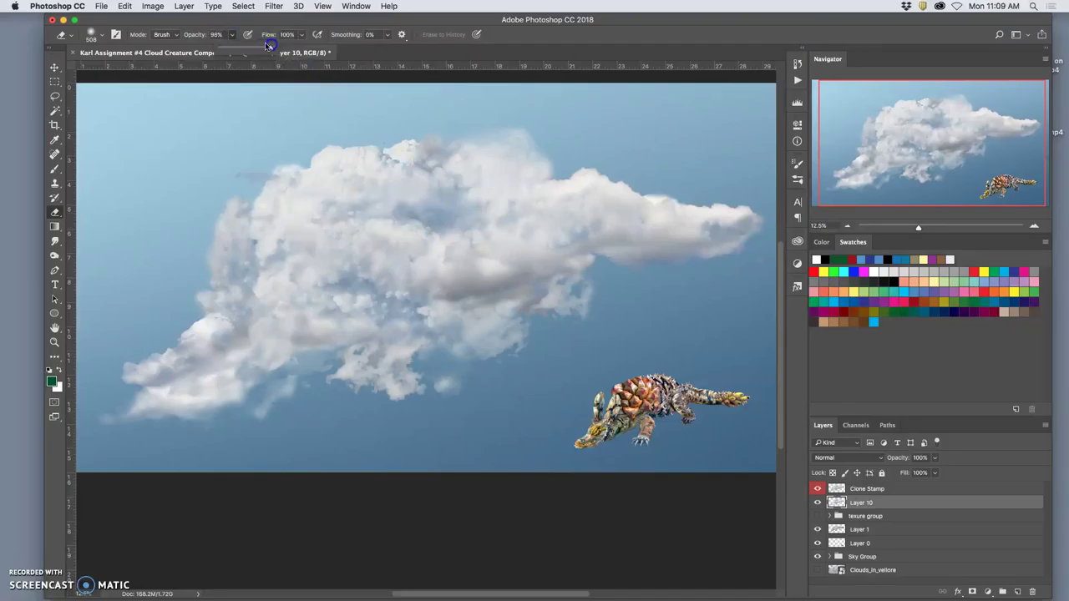
pyautogui.click(238, 170)
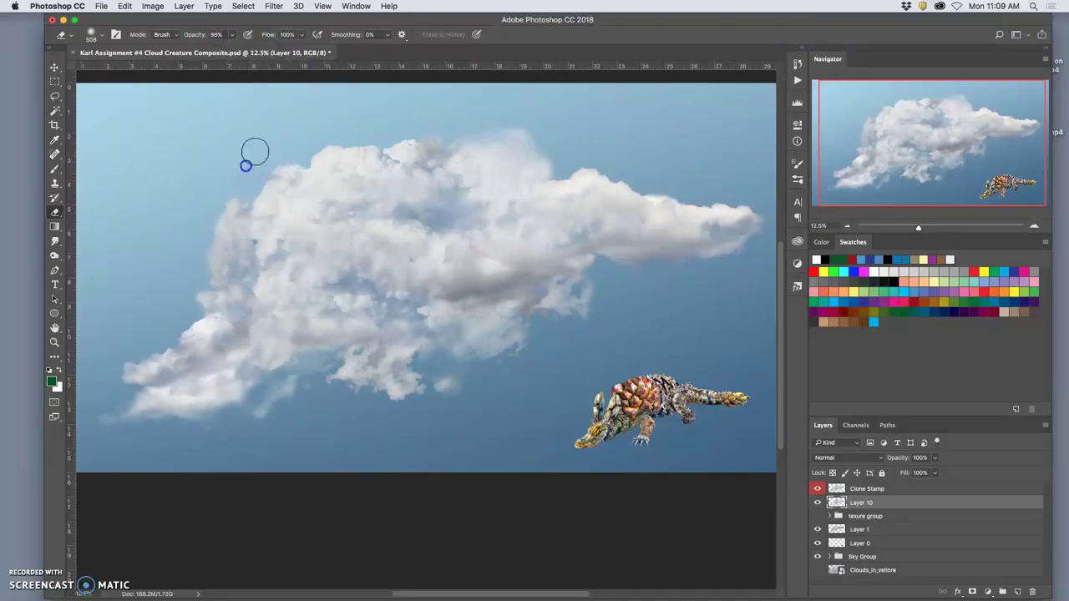
pyautogui.click(875, 488)
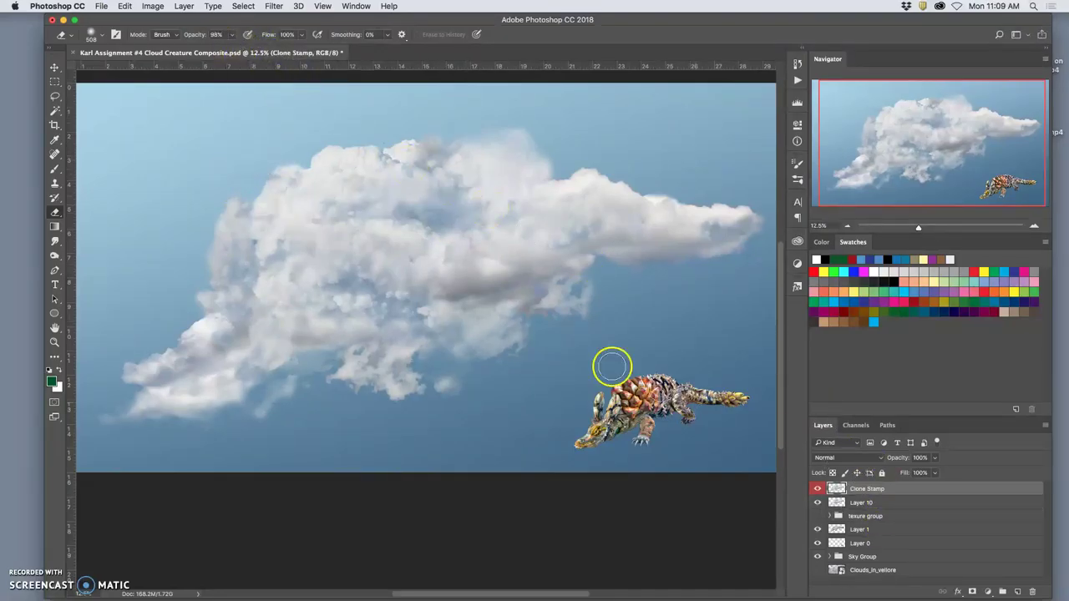
pyautogui.click(253, 164)
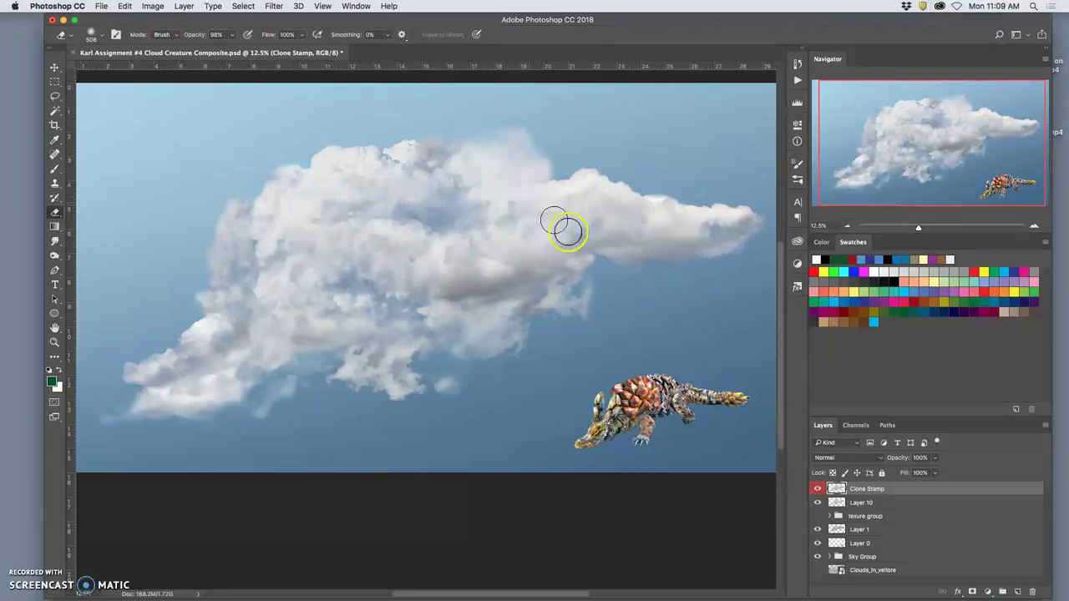
# - Erase the stray wisps along the underside of the head on the Clone Stamp layer
pyautogui.click(451, 402)
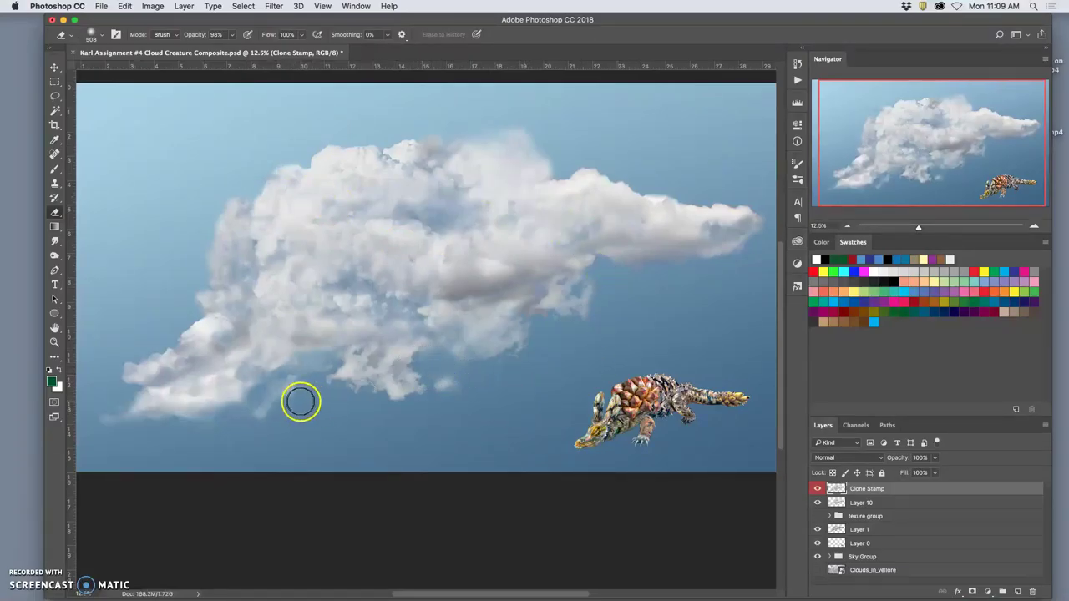
pyautogui.moveTo(258, 419)
pyautogui.mouseDown()
pyautogui.moveTo(136, 423)
pyautogui.moveTo(143, 405)
pyautogui.moveTo(121, 409)
pyautogui.moveTo(129, 415)
pyautogui.moveTo(141, 399)
pyautogui.moveTo(109, 412)
pyautogui.moveTo(124, 425)
pyautogui.moveTo(168, 410)
pyautogui.moveTo(149, 397)
pyautogui.moveTo(170, 406)
pyautogui.moveTo(228, 397)
pyautogui.mouseUp()
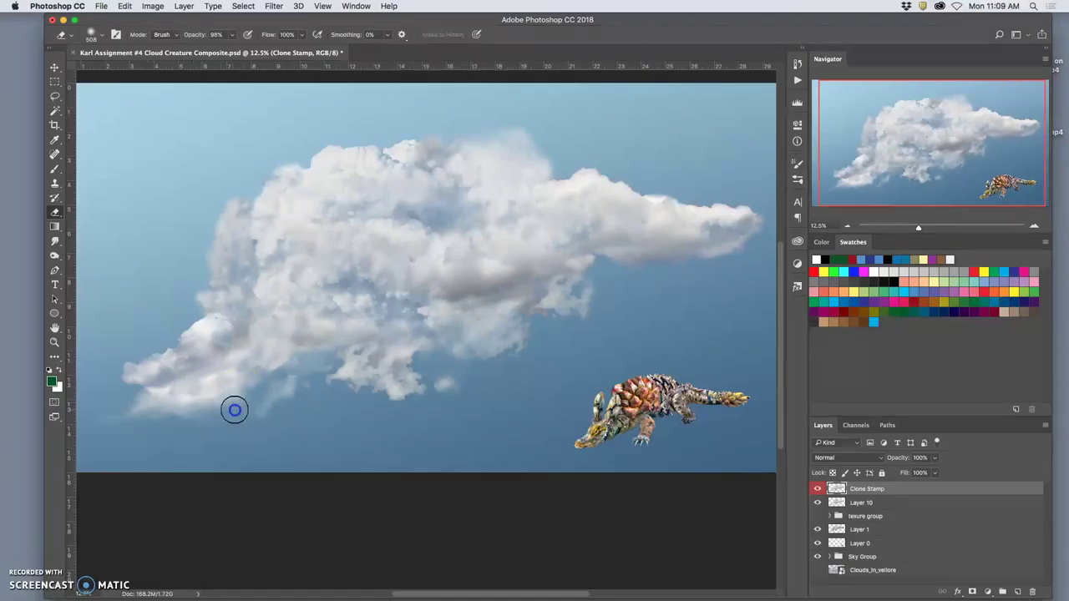
pyautogui.click(223, 406)
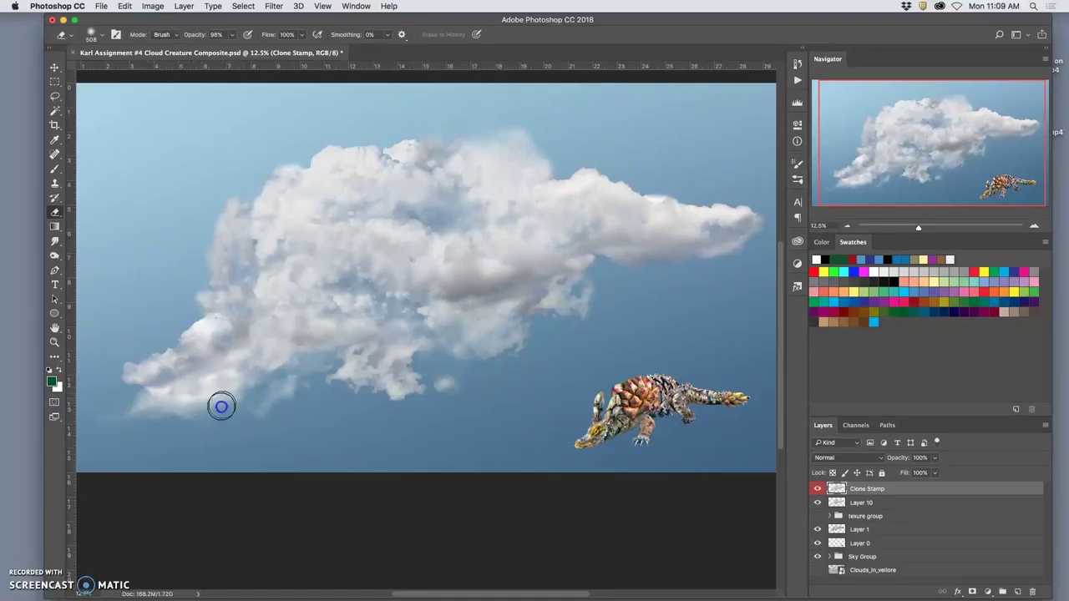
pyautogui.click(861, 490)
pyautogui.click(619, 269)
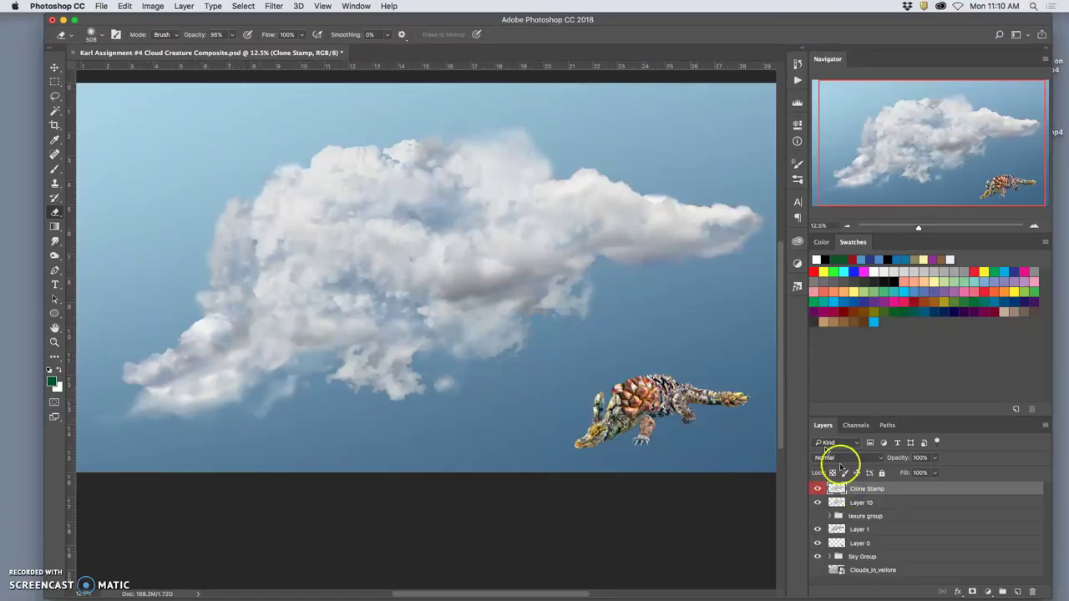
# - Erase the wisps beneath the head and around the front leg on Layer 10
pyautogui.click(861, 502)
pyautogui.click(236, 392)
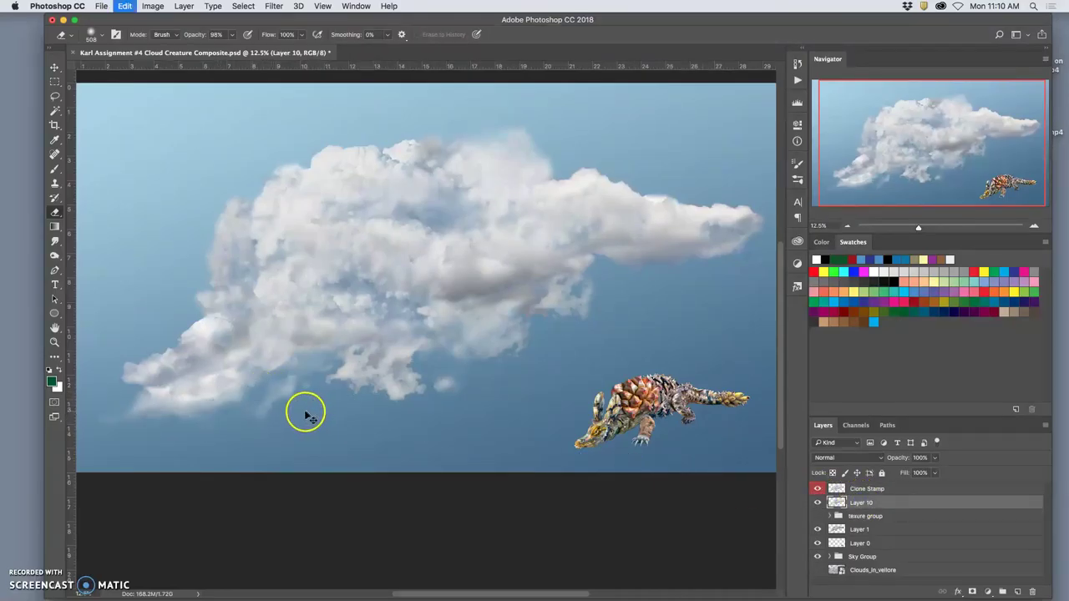
pyautogui.click(234, 402)
pyautogui.moveTo(220, 420)
pyautogui.mouseDown()
pyautogui.moveTo(214, 429)
pyautogui.moveTo(289, 428)
pyautogui.mouseUp()
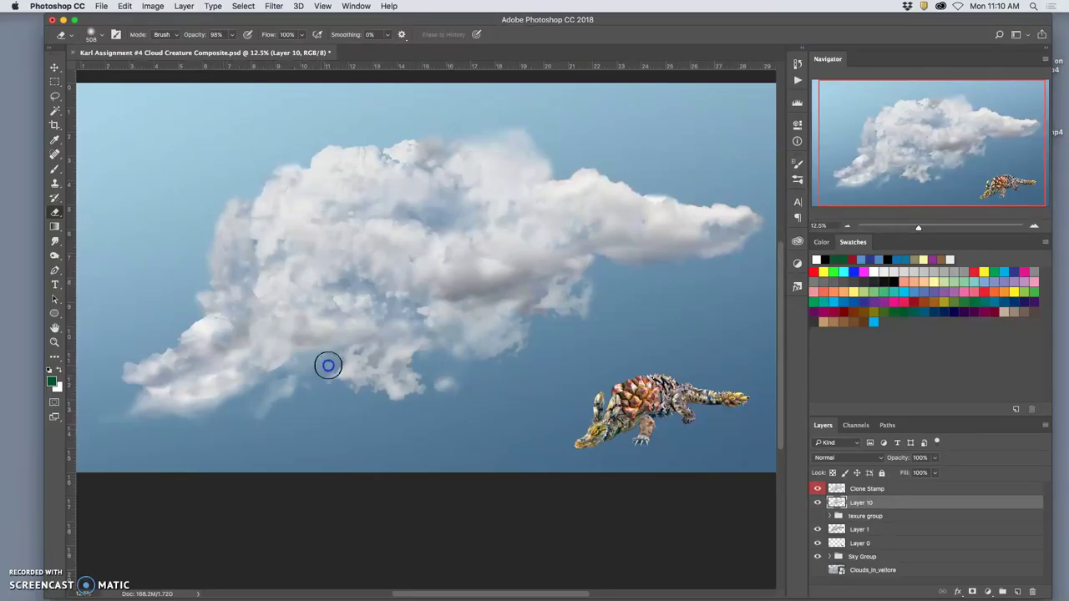
pyautogui.click(396, 410)
# - Set the Eraser opacity to 68% and erase along the front edge of the front leg on Layer 1
pyautogui.click(862, 531)
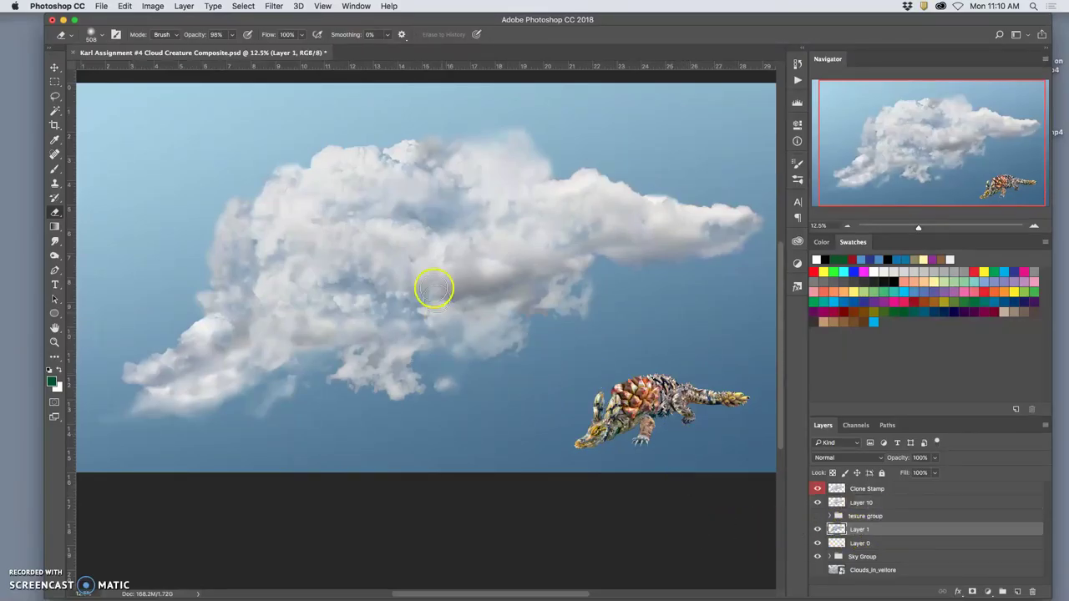
pyautogui.click(234, 36)
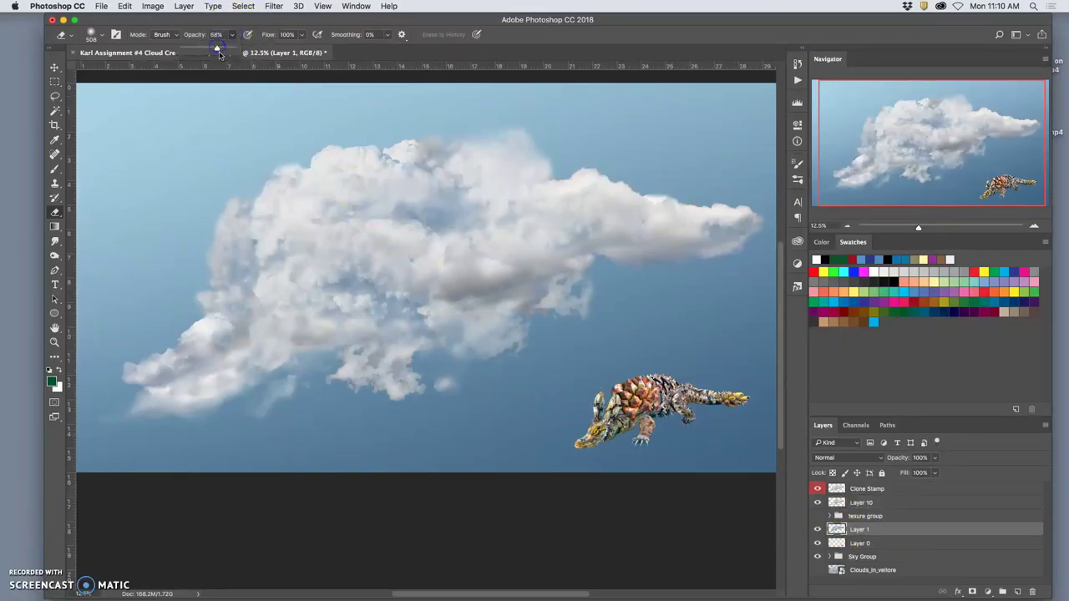
pyautogui.moveTo(352, 373); pyautogui.dragTo(351, 392)
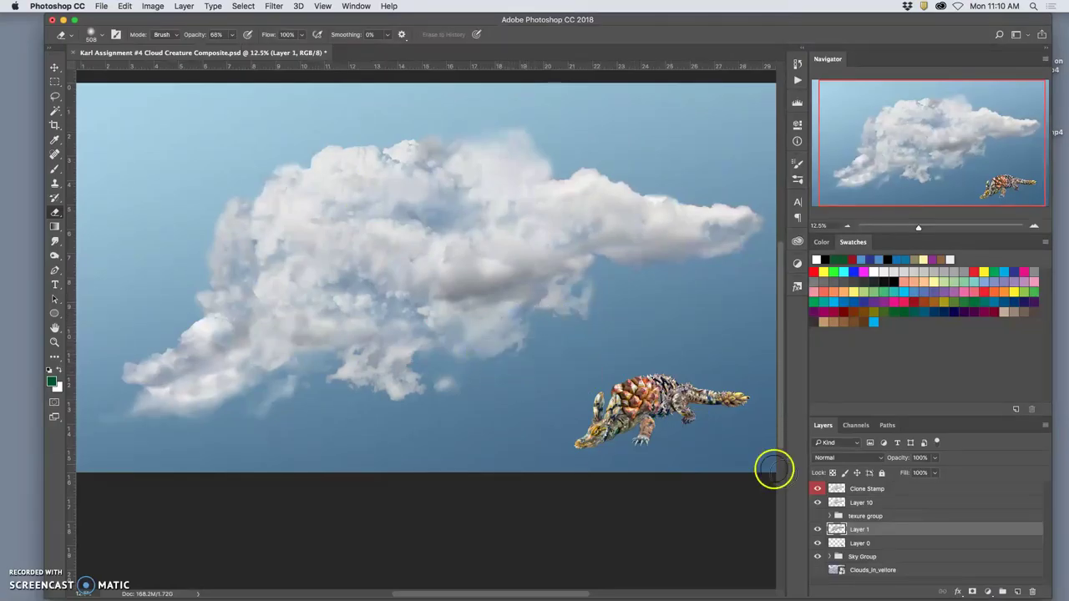
# - Erase the faint cloud beneath the belly, behind the front leg, on Layer 10
pyautogui.click(860, 504)
pyautogui.click(472, 346)
pyautogui.click(471, 343)
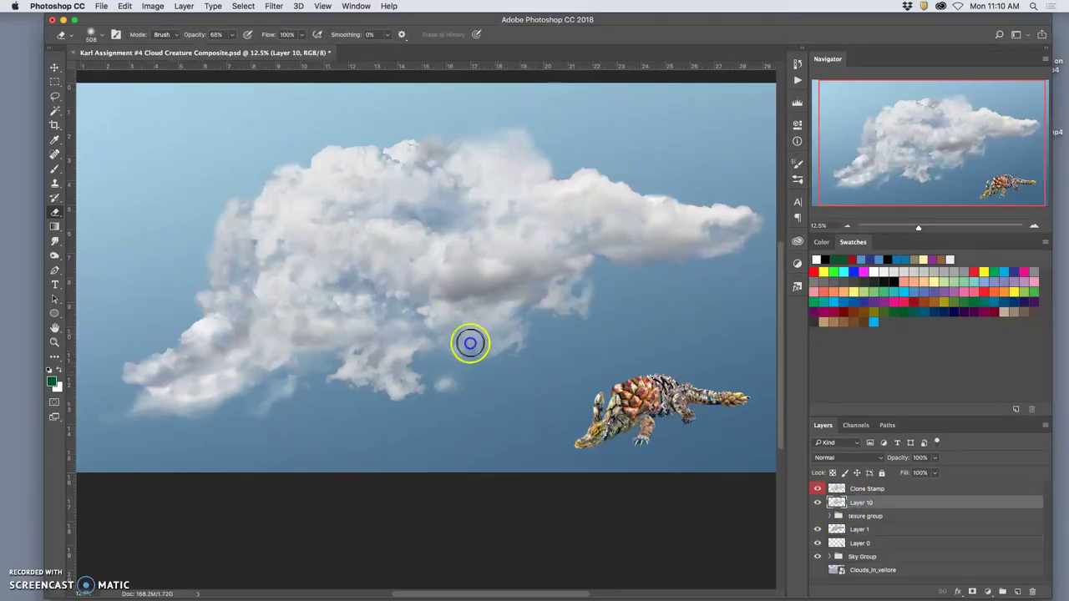
pyautogui.click(481, 330)
pyautogui.click(464, 345)
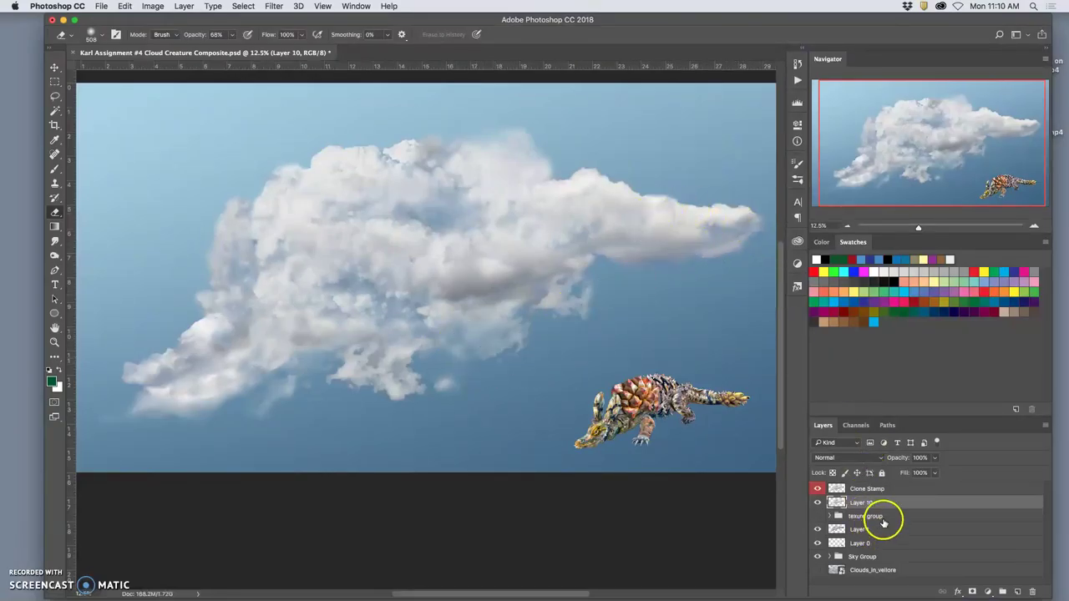
# - Select Layer 1 and hide the Clone Stamp layer and Layer 10 to isolate the base creature shape
pyautogui.click(871, 530)
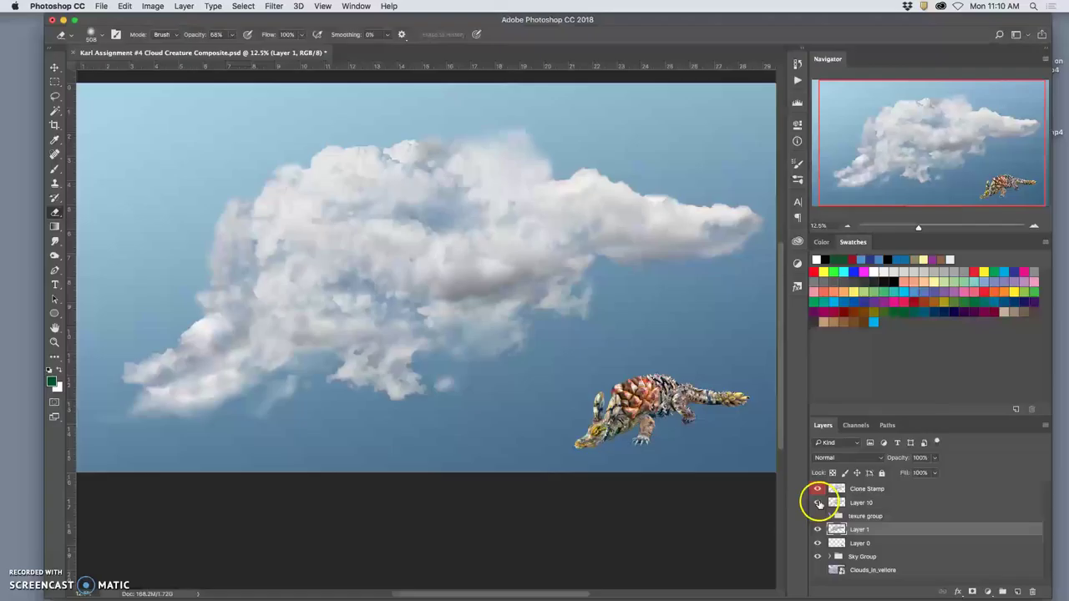
pyautogui.click(817, 488)
pyautogui.click(816, 502)
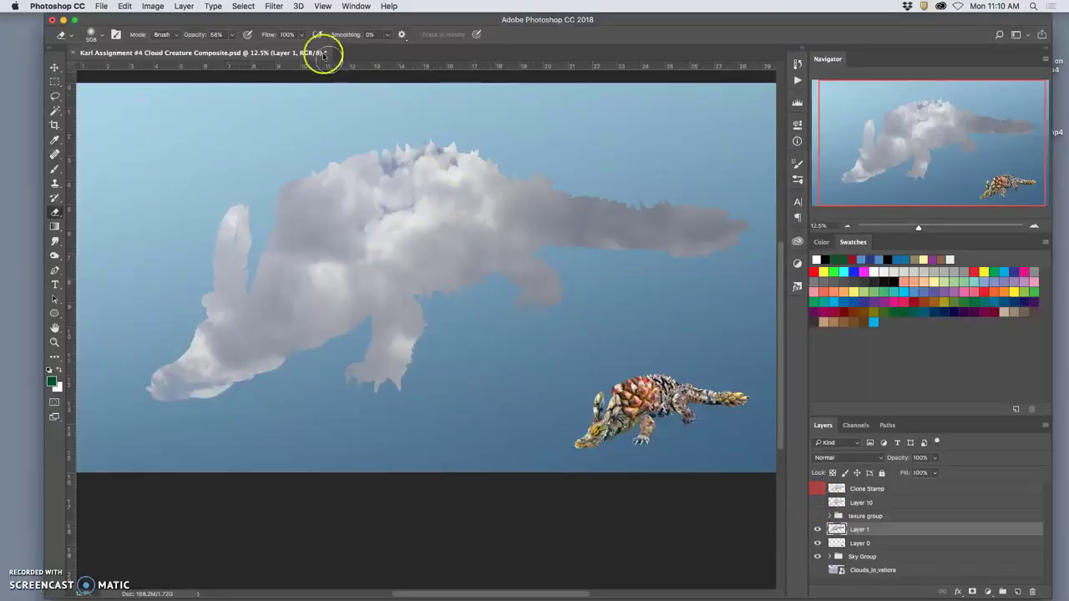
# - Try reapplying the last Gaussian Blur to Layer 1, and undo it
pyautogui.click(274, 6)
pyautogui.click(279, 18)
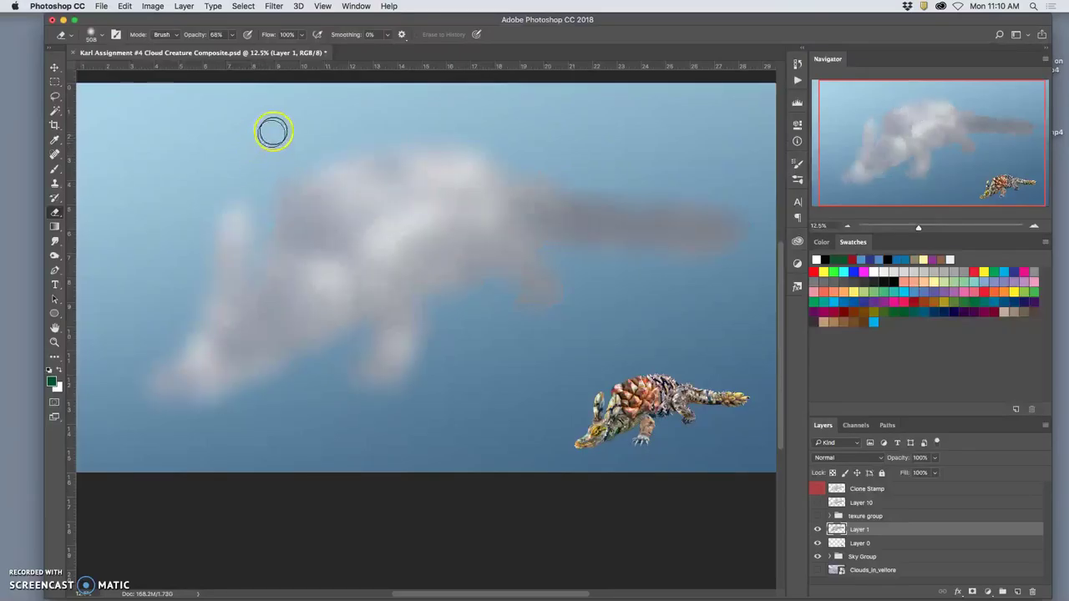
pyautogui.press('super+z')
# - Apply a Gaussian Blur with a 12.4-pixel radius to Layer 1
pyautogui.click(274, 6)
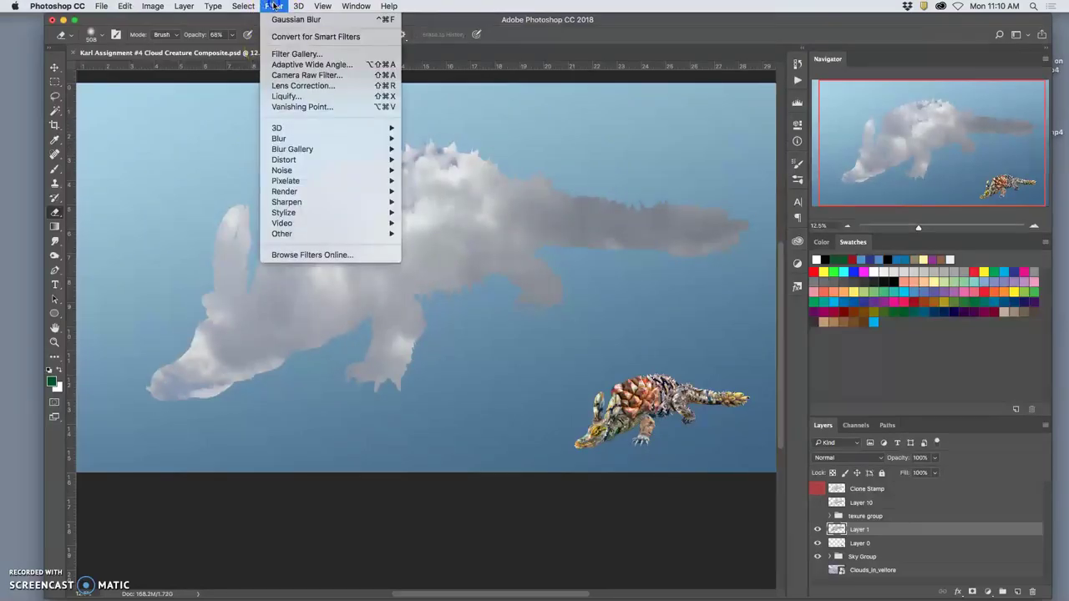
pyautogui.moveTo(298, 138)
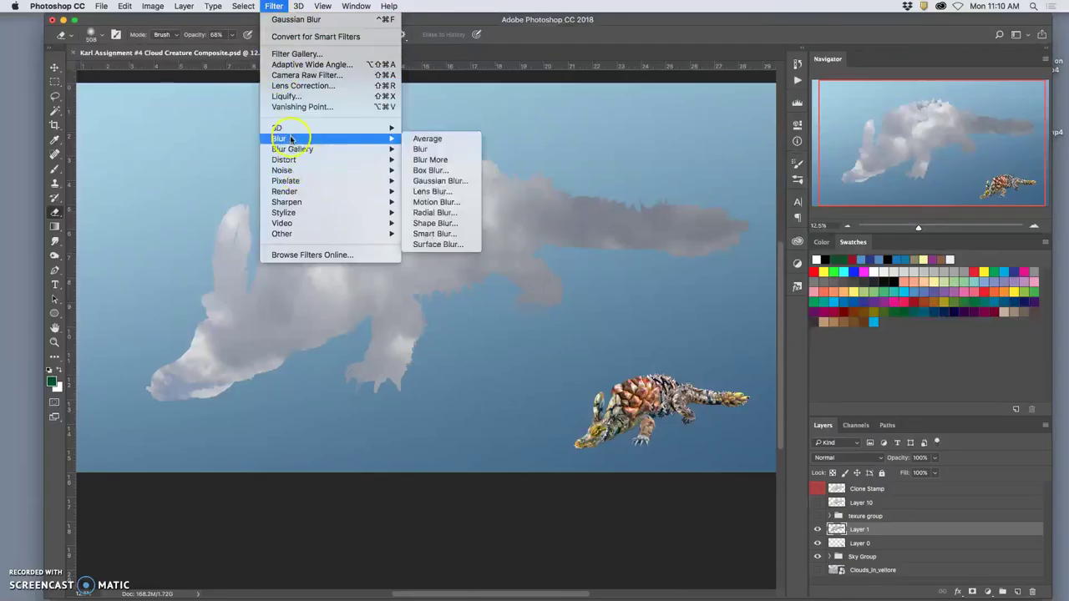
pyautogui.click(438, 182)
pyautogui.moveTo(788, 334); pyautogui.dragTo(757, 331)
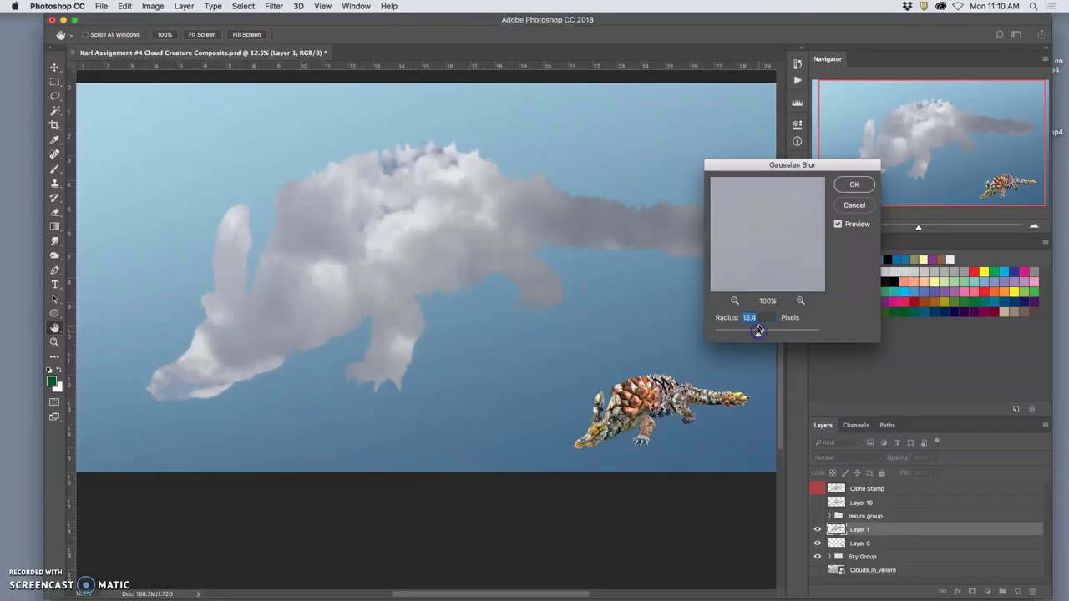
pyautogui.click(852, 187)
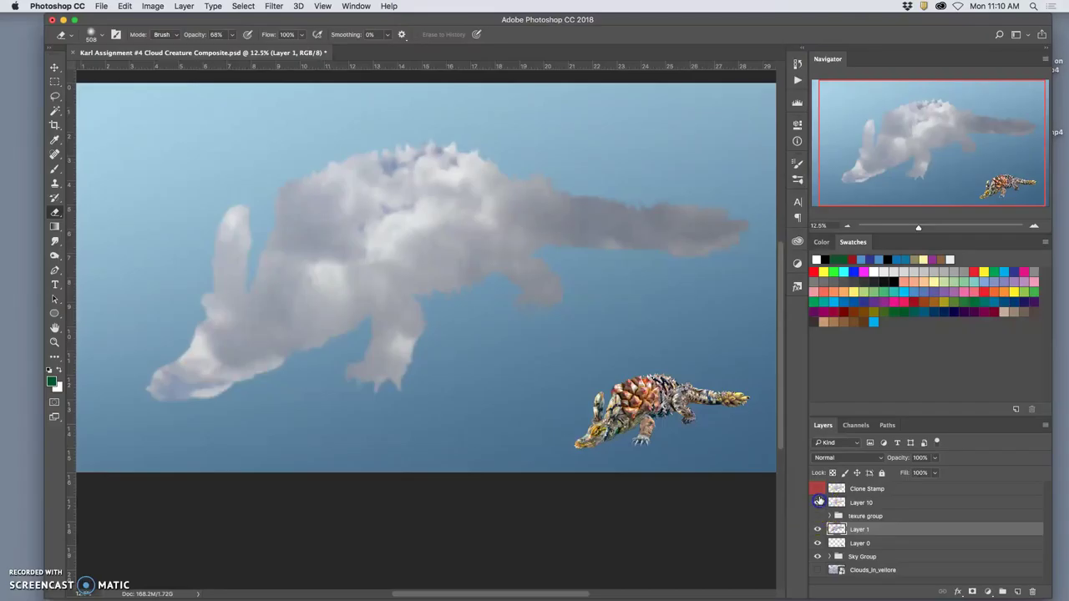
# - Show the Clone Stamp layer, Layer 10 and the texure group, toggling the top two layers to compare the result
pyautogui.moveTo(817, 490); pyautogui.dragTo(820, 506)
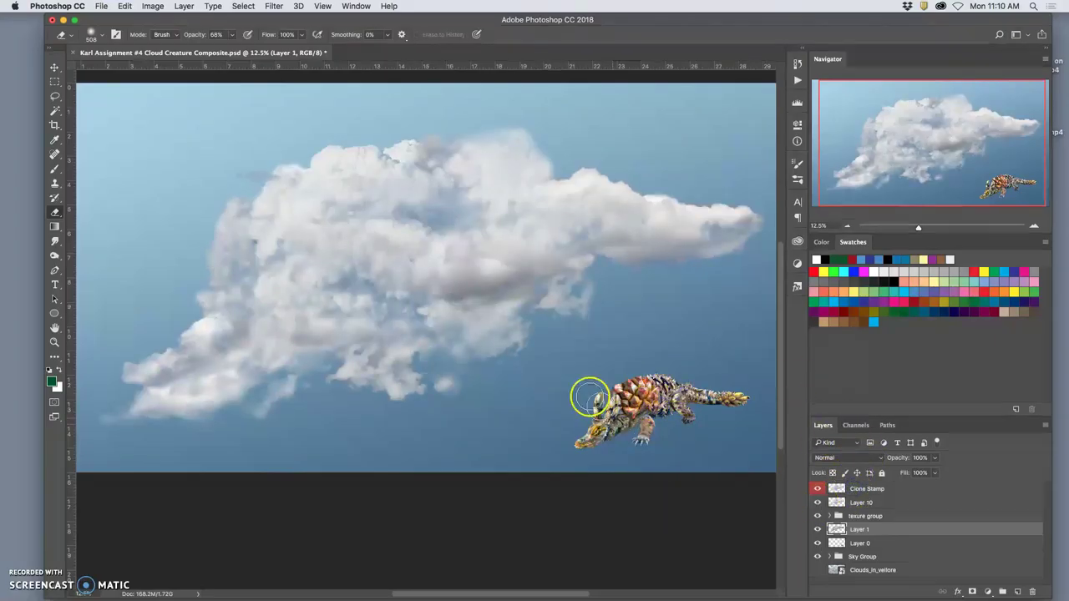
pyautogui.click(817, 490)
pyautogui.click(817, 490)
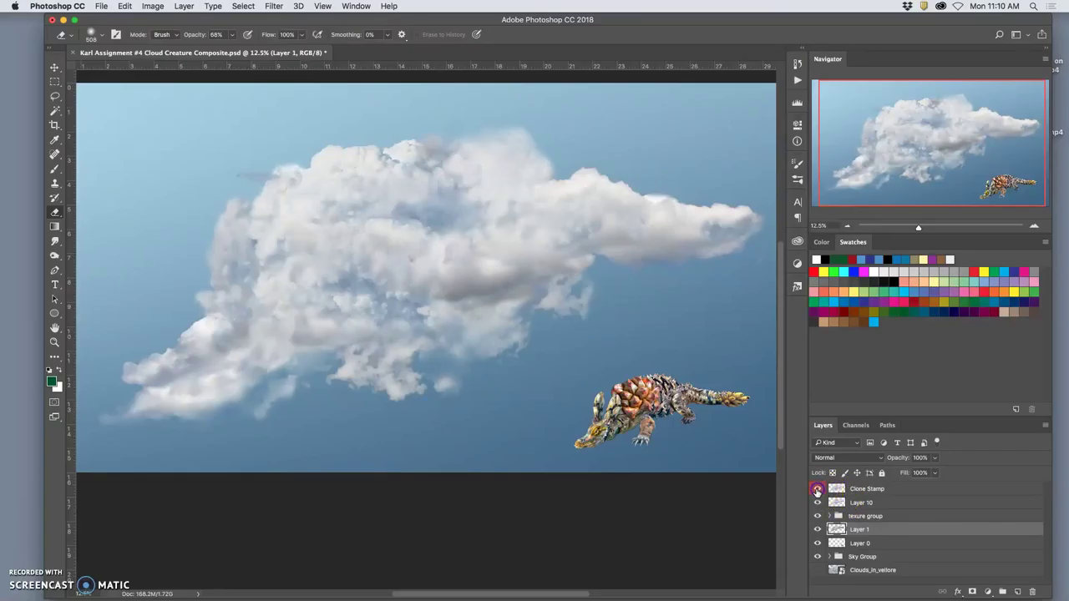
pyautogui.click(817, 502)
pyautogui.click(817, 503)
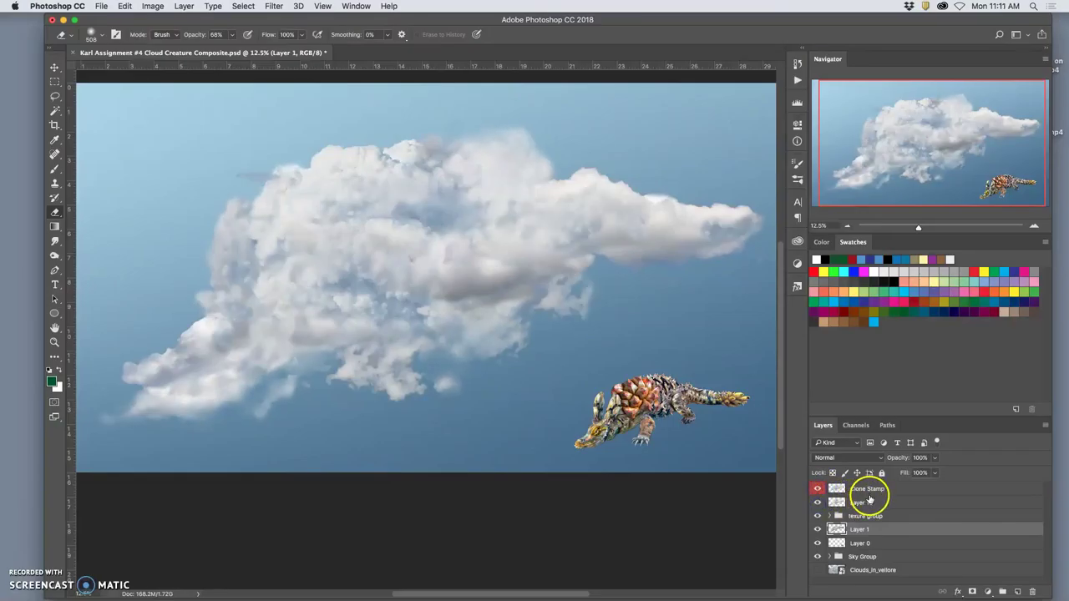
# - Erase the haze beneath the belly behind the front leg on Layer 10 and the Clone Stamp layer, hiding the texure group
pyautogui.click(869, 499)
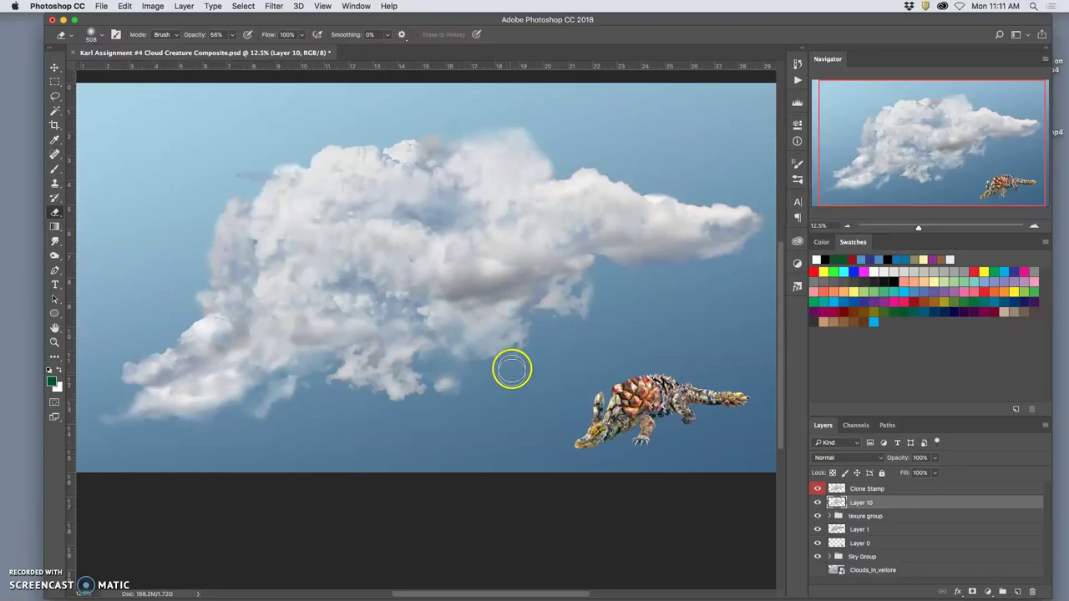
pyautogui.click(475, 357)
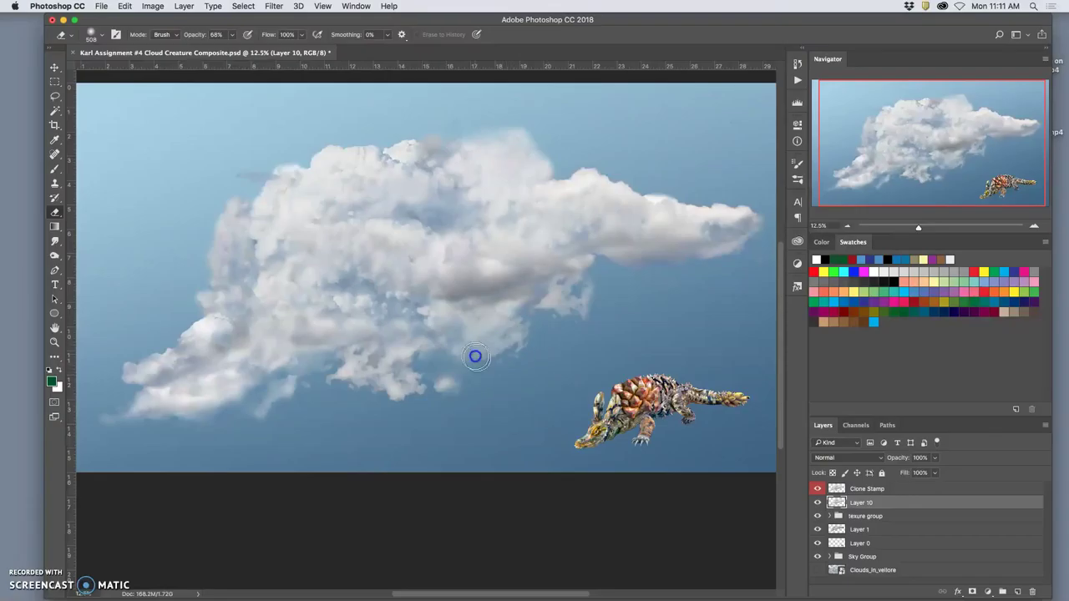
pyautogui.click(877, 489)
pyautogui.moveTo(499, 361)
pyautogui.mouseDown()
pyautogui.moveTo(511, 342)
pyautogui.moveTo(444, 350)
pyautogui.moveTo(491, 336)
pyautogui.moveTo(503, 348)
pyautogui.mouseUp()
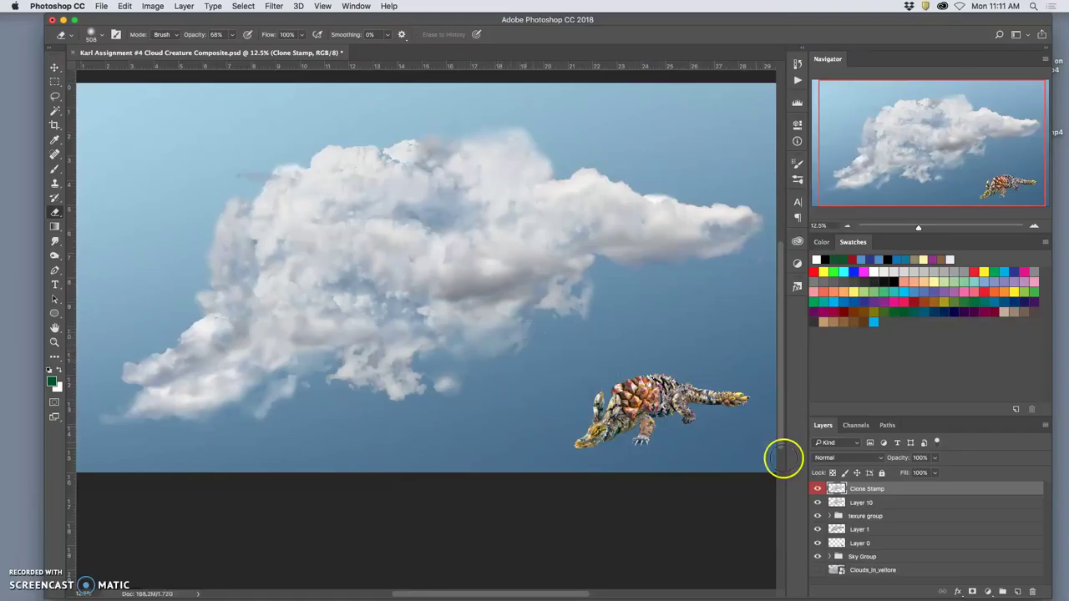
pyautogui.click(873, 504)
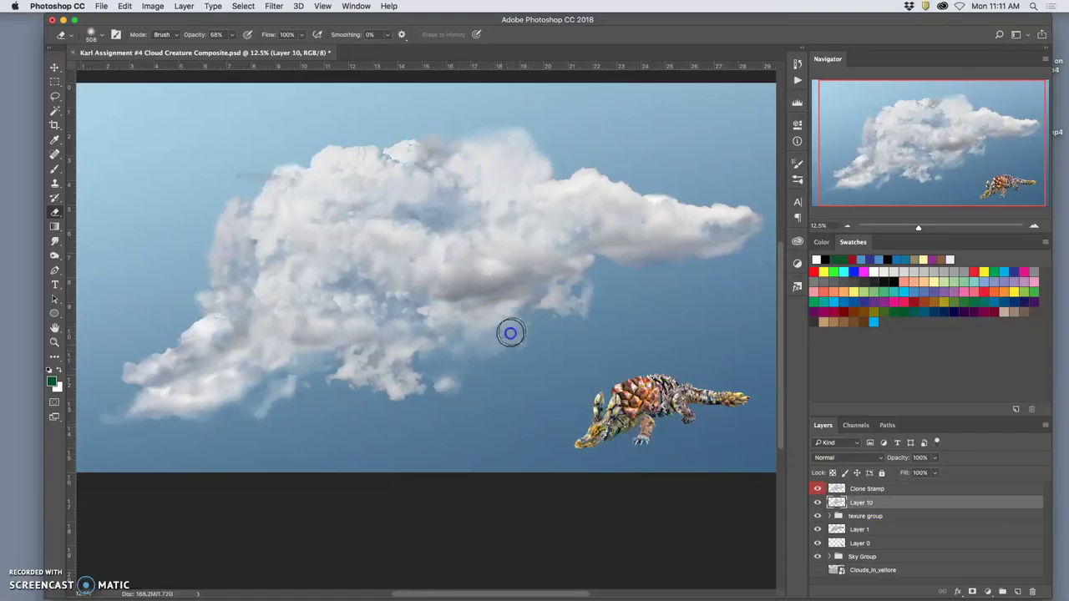
pyautogui.moveTo(510, 333)
pyautogui.mouseDown()
pyautogui.moveTo(487, 357)
pyautogui.moveTo(493, 342)
pyautogui.moveTo(466, 359)
pyautogui.moveTo(466, 350)
pyautogui.moveTo(454, 387)
pyautogui.mouseUp()
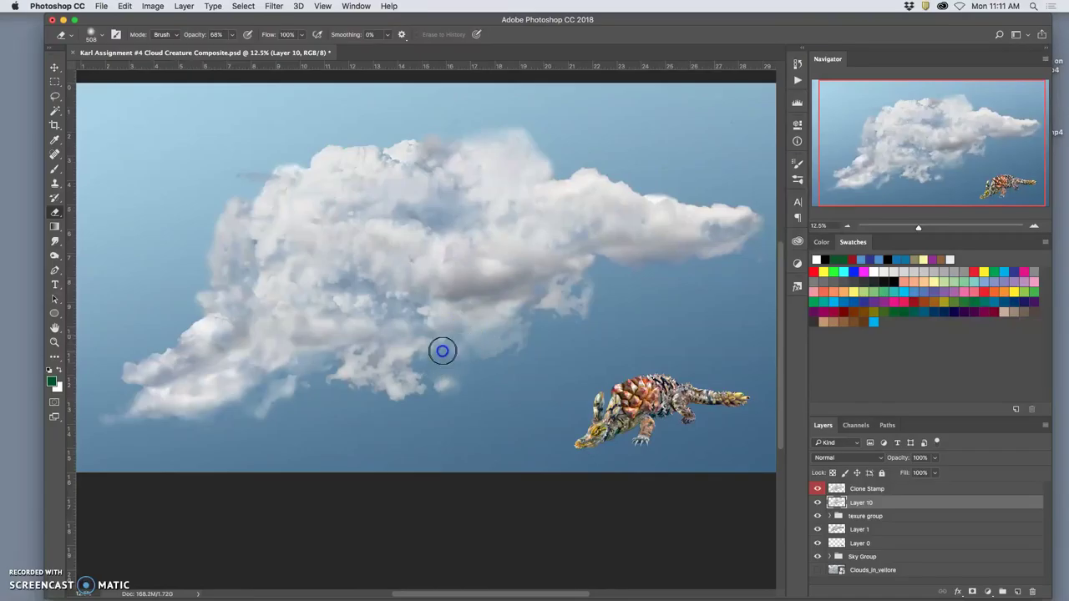
pyautogui.click(818, 516)
pyautogui.moveTo(449, 341)
pyautogui.mouseDown()
pyautogui.moveTo(464, 324)
pyautogui.moveTo(492, 326)
pyautogui.moveTo(535, 294)
pyautogui.moveTo(508, 294)
pyautogui.mouseUp()
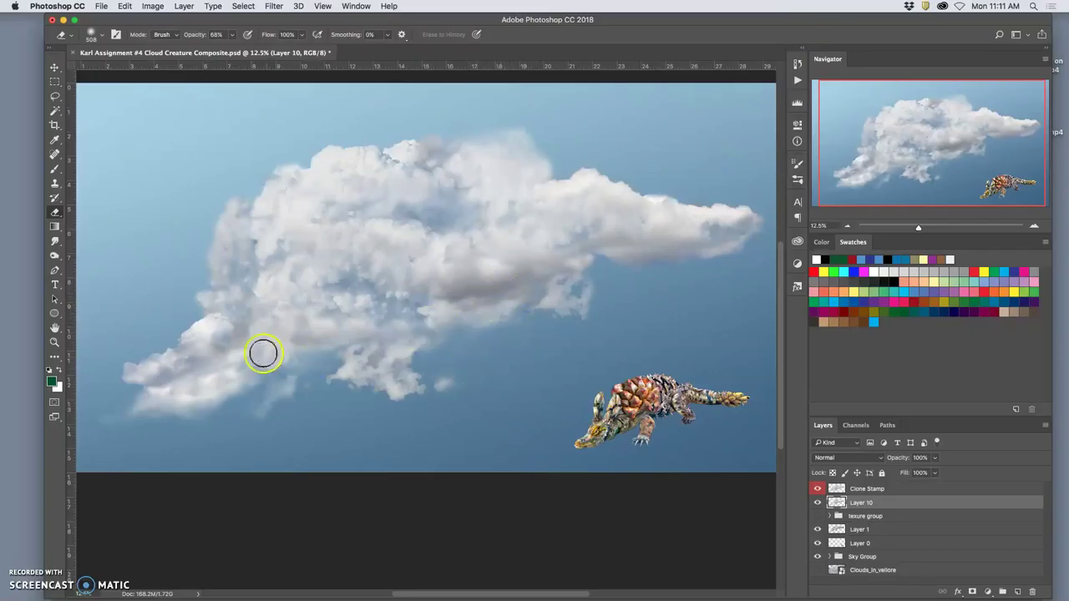
# - Erase the haze between the head and the front leg on Layer 10 and the Clone Stamp layer
pyautogui.moveTo(298, 369); pyautogui.dragTo(313, 354)
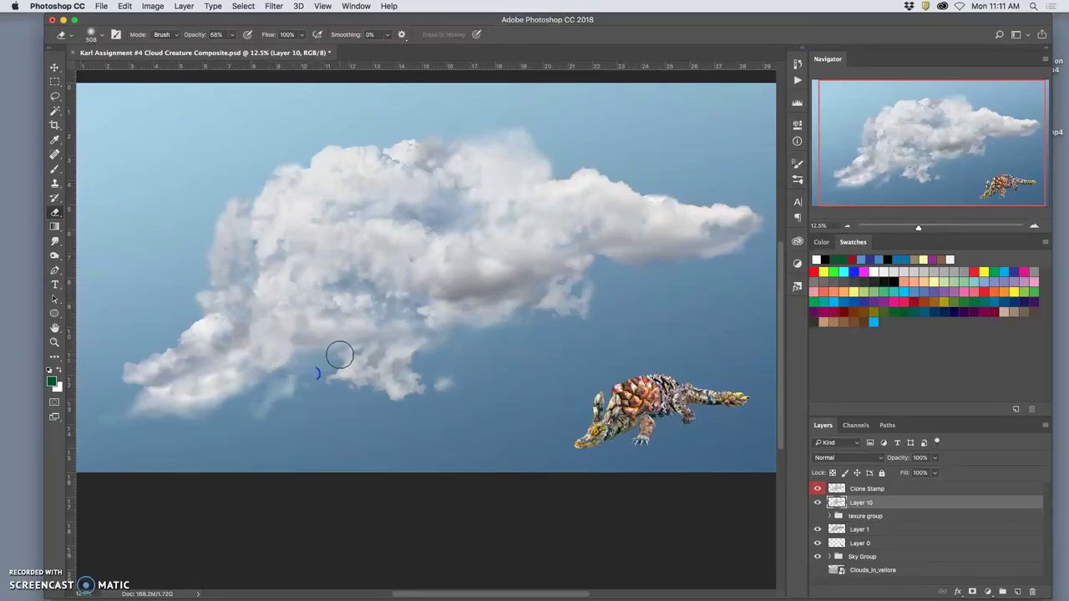
pyautogui.click(873, 489)
pyautogui.click(317, 361)
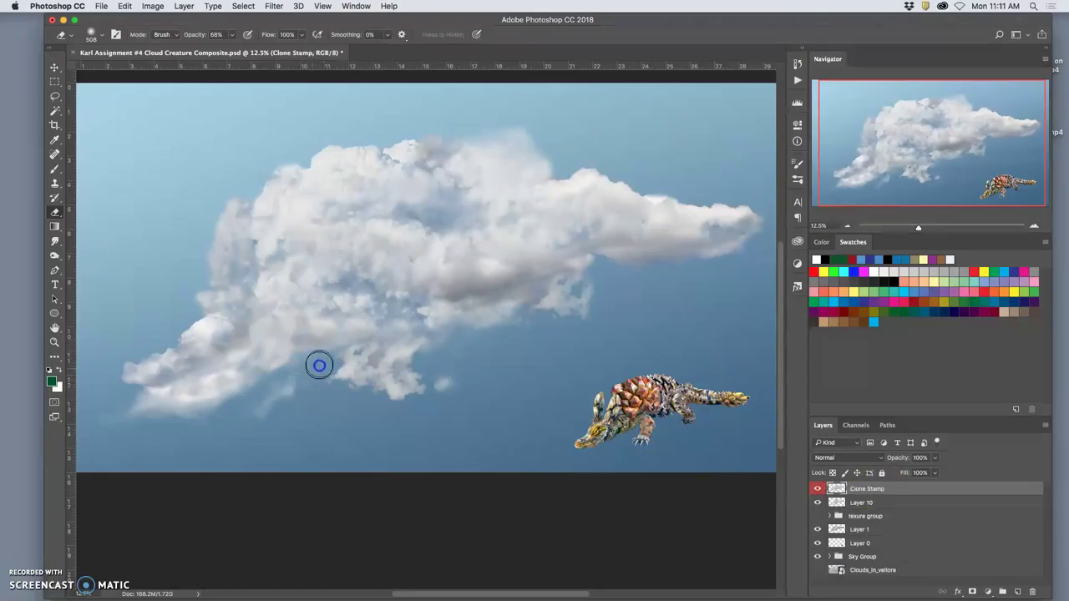
# - Erase haze beneath the belly and around the tip and underside of the jaw on the Clone Stamp layer and Layer 10
pyautogui.moveTo(444, 344)
pyautogui.mouseDown()
pyautogui.moveTo(434, 332)
pyautogui.moveTo(446, 329)
pyautogui.mouseUp()
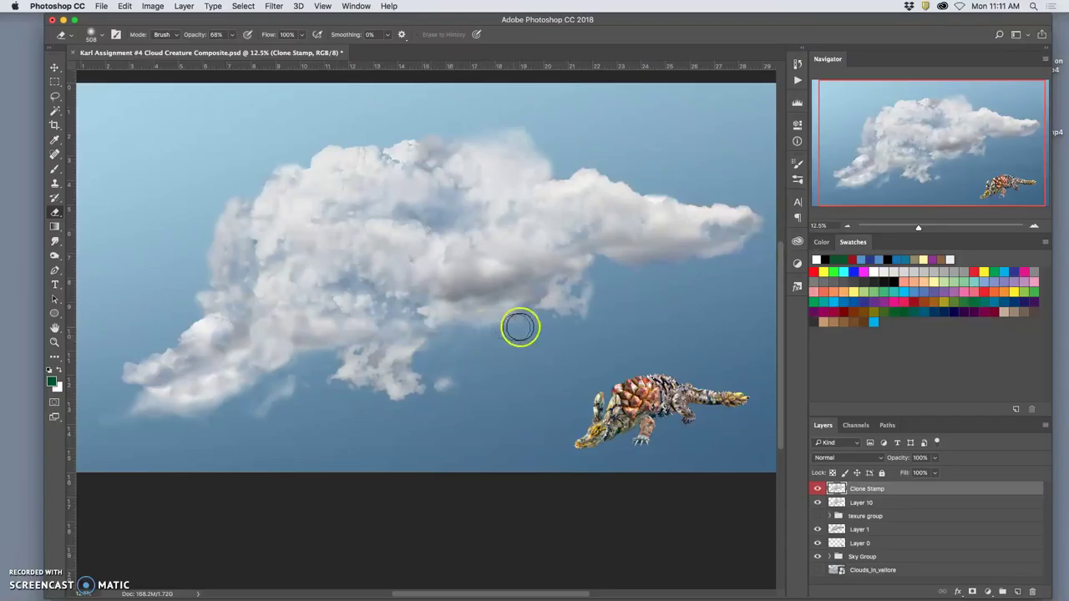
pyautogui.moveTo(520, 325)
pyautogui.mouseDown()
pyautogui.moveTo(523, 309)
pyautogui.moveTo(492, 331)
pyautogui.mouseUp()
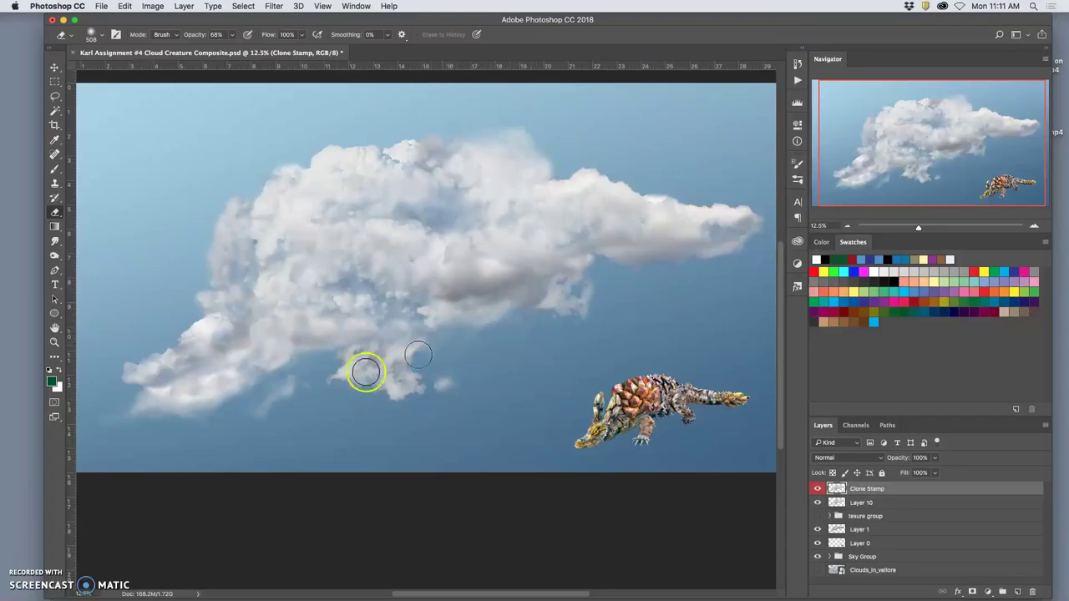
pyautogui.moveTo(138, 408); pyautogui.dragTo(135, 396)
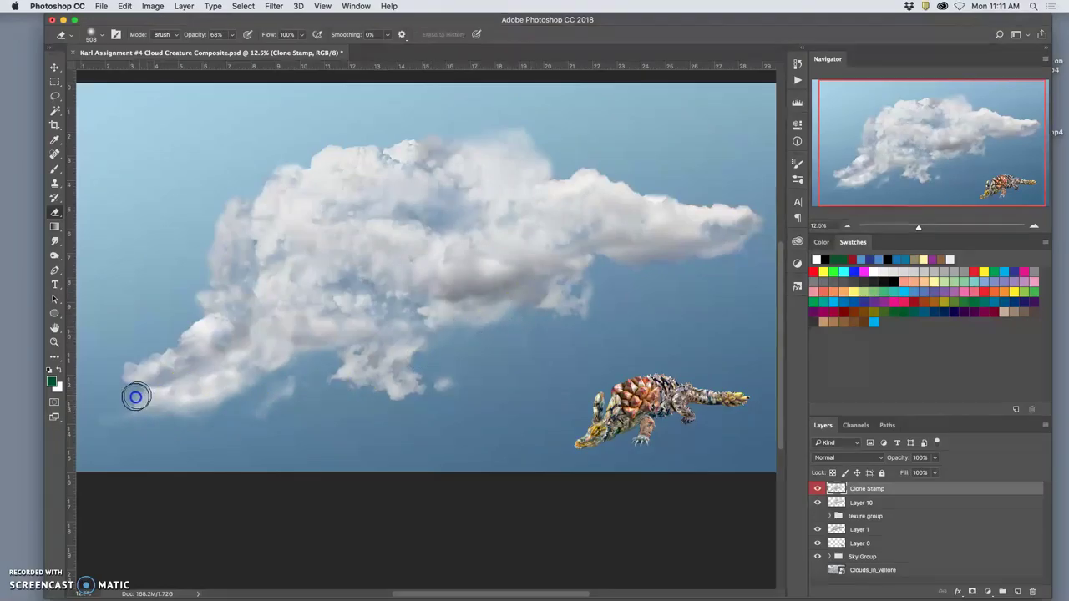
pyautogui.click(860, 502)
pyautogui.click(140, 392)
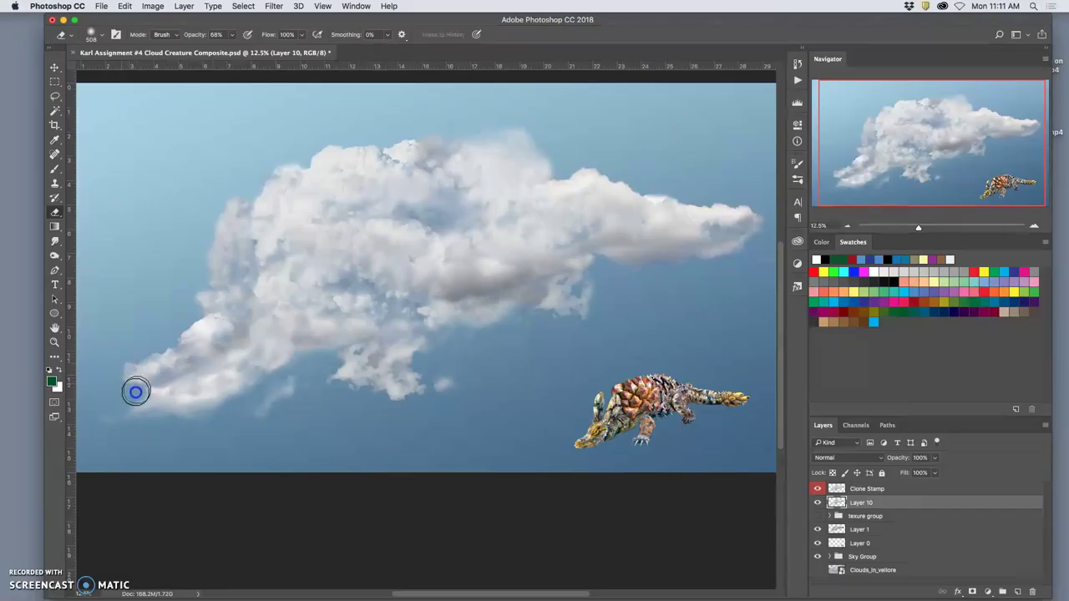
pyautogui.moveTo(167, 399)
pyautogui.mouseDown()
pyautogui.moveTo(203, 420)
pyautogui.moveTo(210, 401)
pyautogui.moveTo(203, 410)
pyautogui.moveTo(151, 399)
pyautogui.moveTo(310, 387)
pyautogui.moveTo(288, 395)
pyautogui.mouseUp()
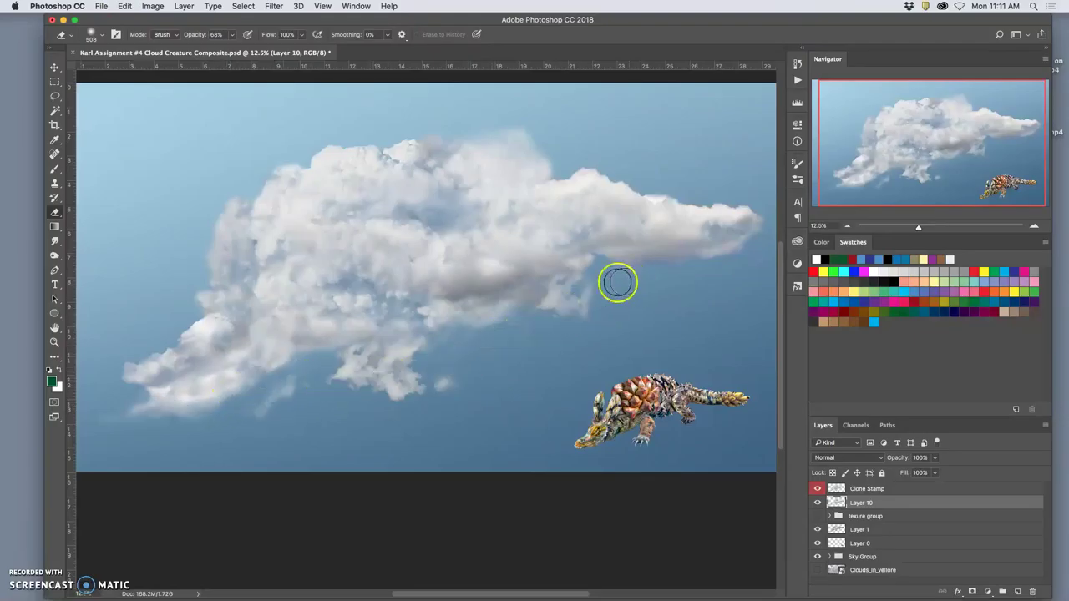
# - Erase faint haze on Layer 10 beneath the belly, along the tail's edges and behind the front leg
pyautogui.click(523, 311)
pyautogui.moveTo(533, 300)
pyautogui.mouseDown()
pyautogui.moveTo(482, 327)
pyautogui.moveTo(426, 336)
pyautogui.moveTo(431, 350)
pyautogui.moveTo(506, 370)
pyautogui.mouseUp()
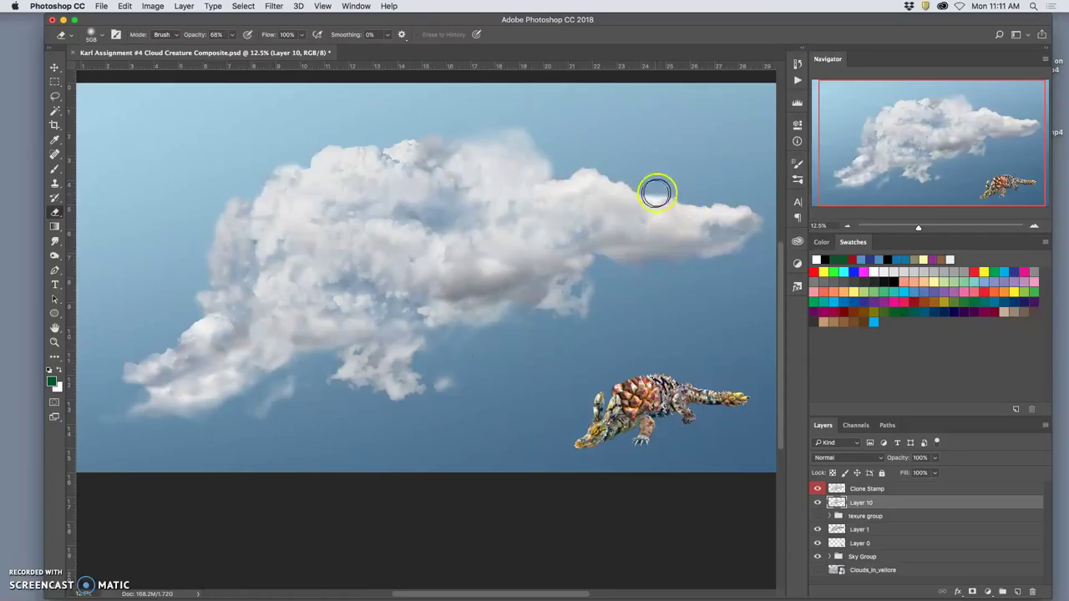
pyautogui.moveTo(634, 196)
pyautogui.mouseDown()
pyautogui.moveTo(596, 175)
pyautogui.moveTo(554, 181)
pyautogui.moveTo(528, 156)
pyautogui.moveTo(471, 152)
pyautogui.moveTo(494, 205)
pyautogui.moveTo(506, 130)
pyautogui.moveTo(473, 132)
pyautogui.moveTo(541, 134)
pyautogui.moveTo(512, 117)
pyautogui.moveTo(525, 123)
pyautogui.moveTo(507, 127)
pyautogui.moveTo(548, 152)
pyautogui.moveTo(613, 179)
pyautogui.mouseUp()
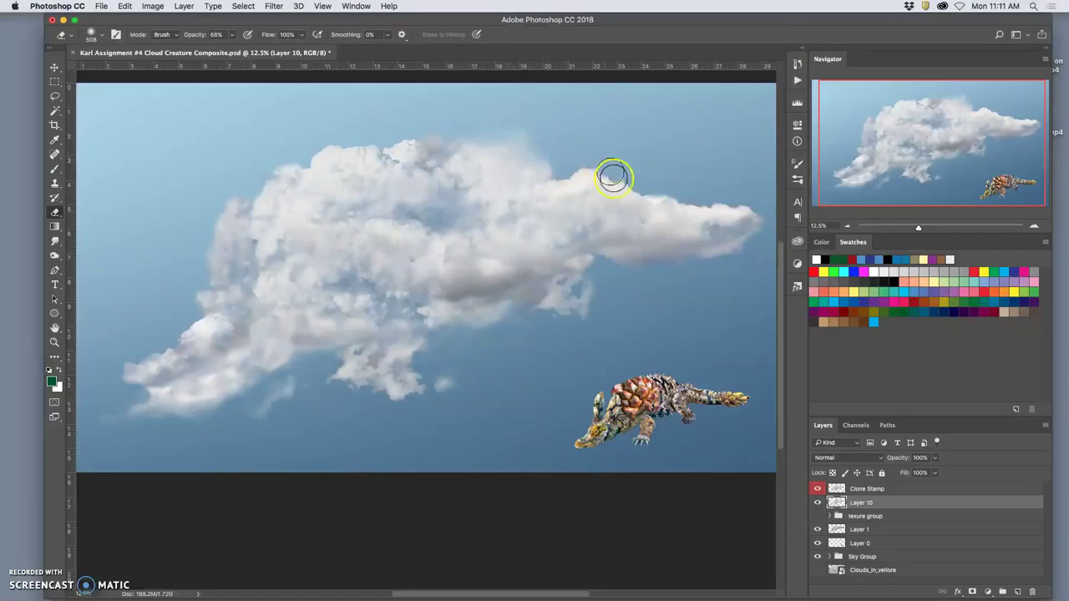
pyautogui.click(752, 265)
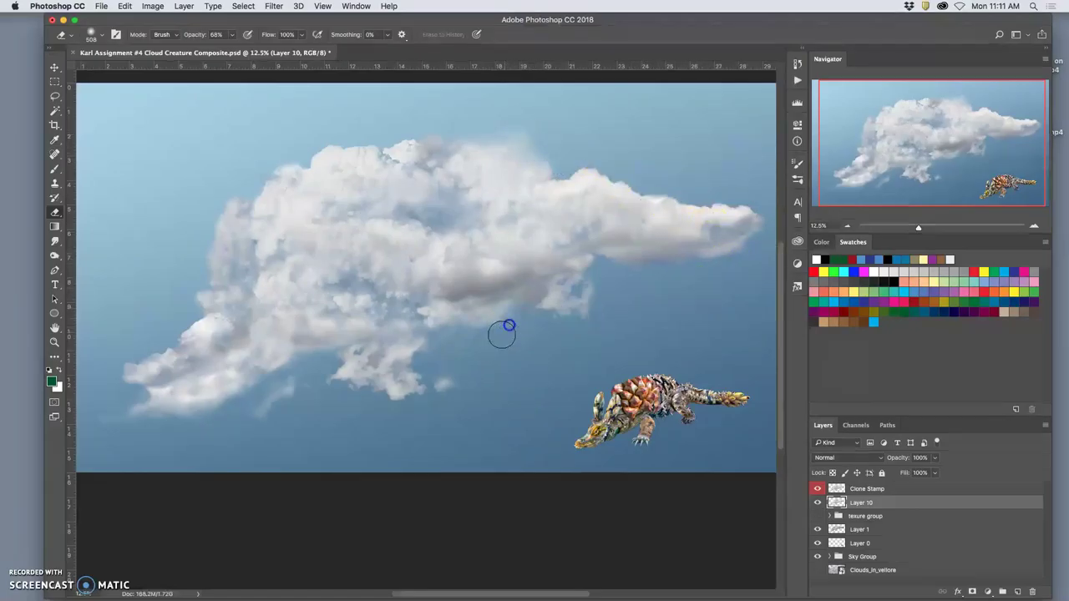
pyautogui.moveTo(427, 371); pyautogui.dragTo(434, 376)
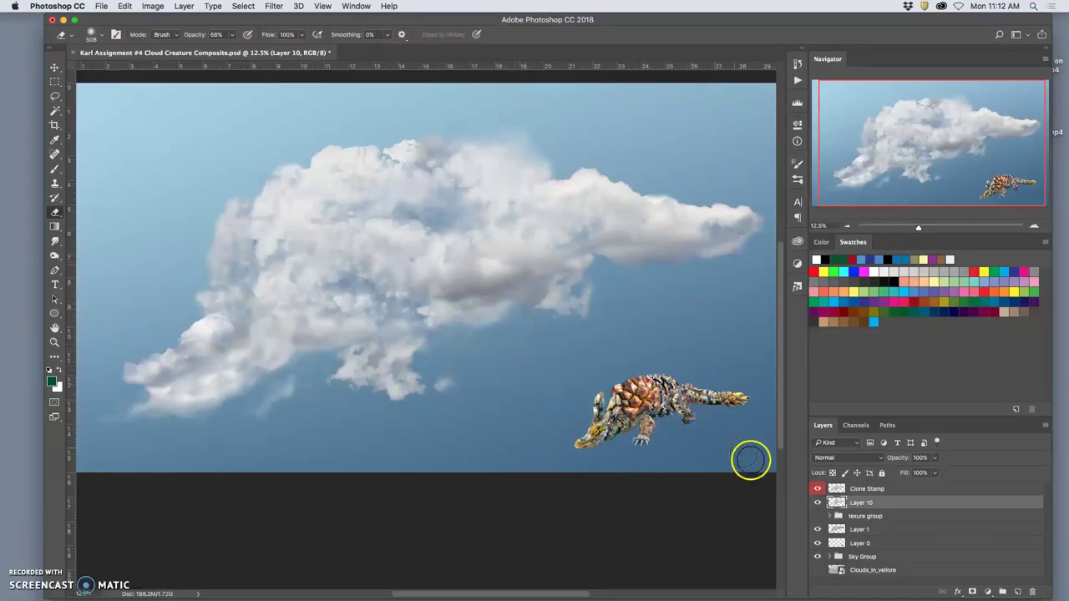
# - Clone cloud texture over the rear belly, the flank and the tail's underside on the Clone Stamp layer
pyautogui.click(865, 489)
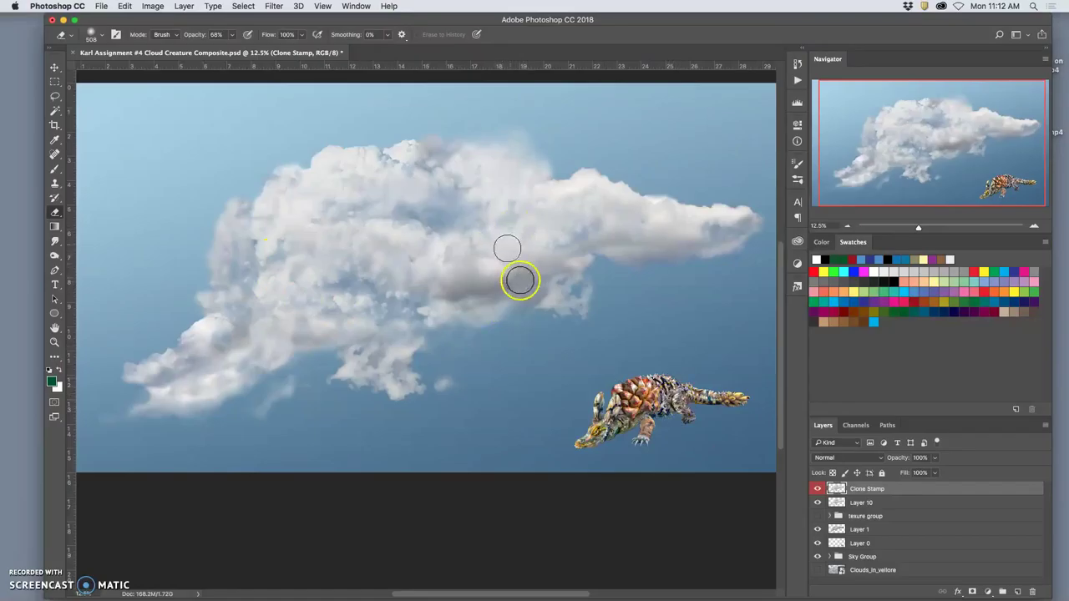
pyautogui.click(53, 183)
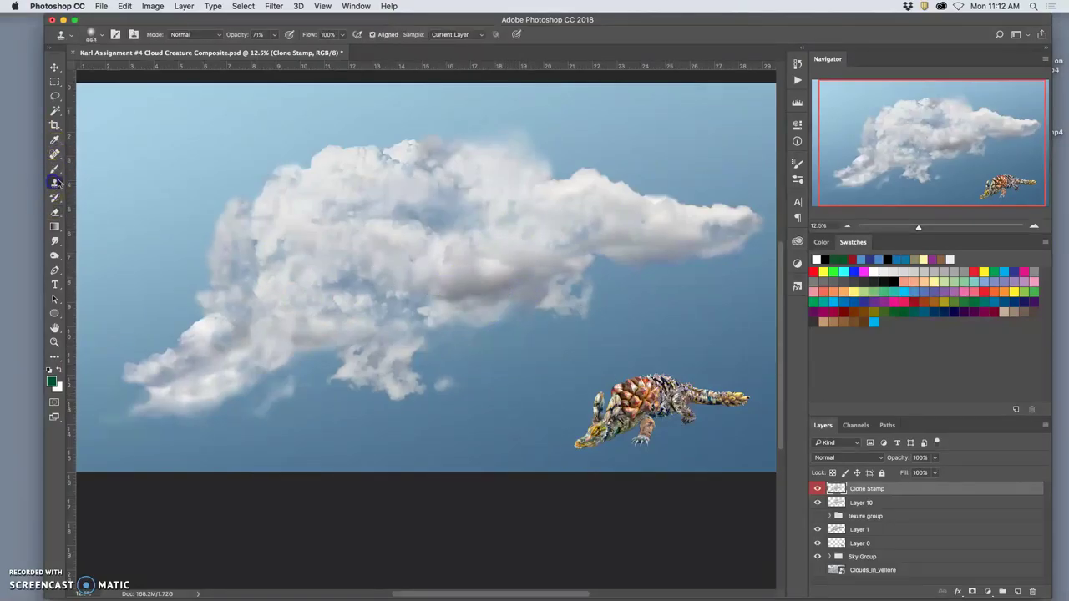
pyautogui.keyDown('alt'); pyautogui.click(512, 235); pyautogui.keyUp('alt')
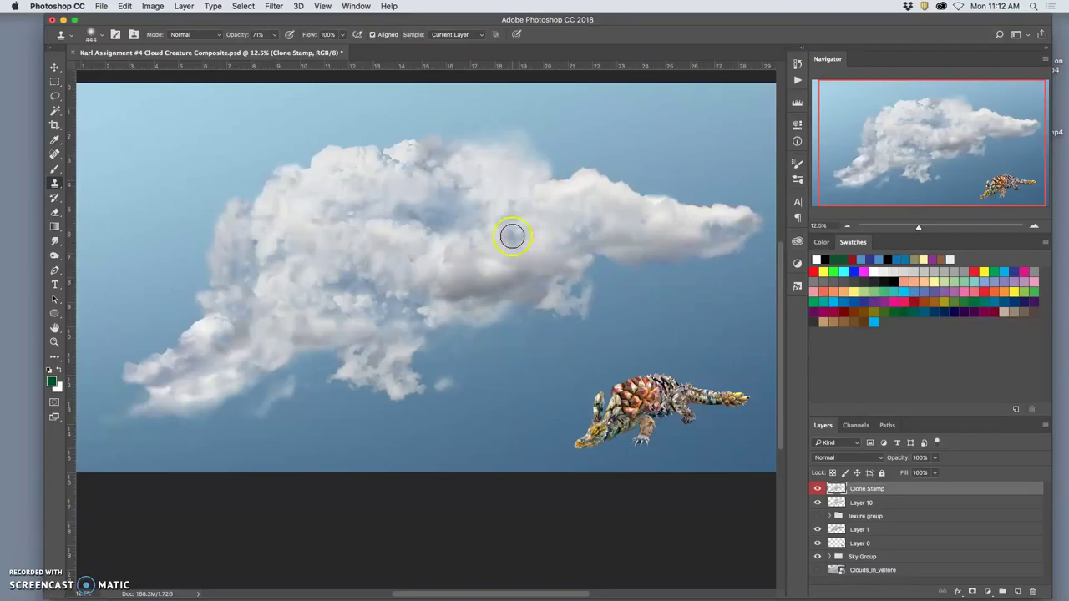
pyautogui.moveTo(515, 273); pyautogui.dragTo(505, 273)
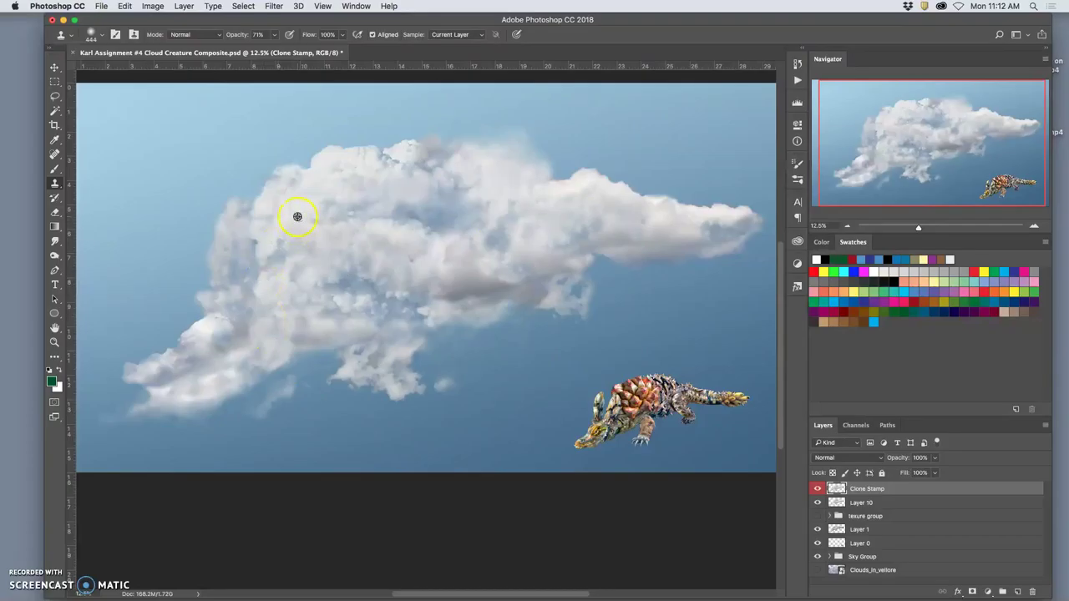
pyautogui.moveTo(378, 225)
pyautogui.mouseDown()
pyautogui.moveTo(504, 243)
pyautogui.moveTo(520, 276)
pyautogui.moveTo(288, 391)
pyautogui.moveTo(420, 331)
pyautogui.moveTo(579, 324)
pyautogui.moveTo(714, 276)
pyautogui.moveTo(633, 261)
pyautogui.moveTo(607, 268)
pyautogui.moveTo(610, 259)
pyautogui.moveTo(415, 298)
pyautogui.moveTo(306, 276)
pyautogui.mouseUp()
pyautogui.moveTo(501, 271)
pyautogui.mouseDown()
pyautogui.moveTo(633, 256)
pyautogui.moveTo(638, 237)
pyautogui.moveTo(605, 221)
pyautogui.moveTo(731, 248)
pyautogui.moveTo(680, 242)
pyautogui.mouseUp()
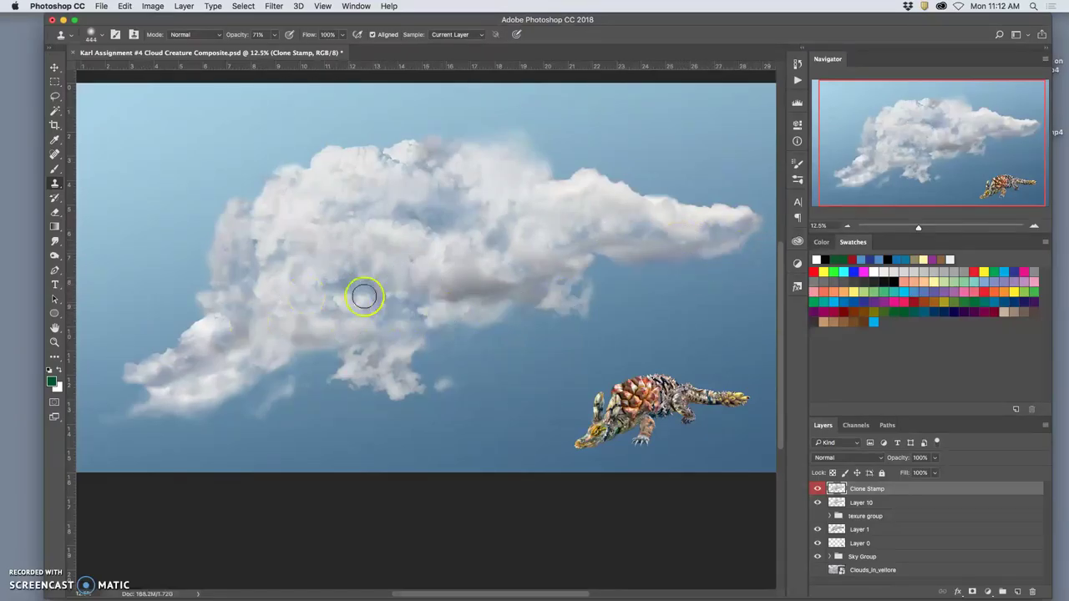
# - Erase the cloned patches at the base and along the underside of the tail
pyautogui.click(56, 212)
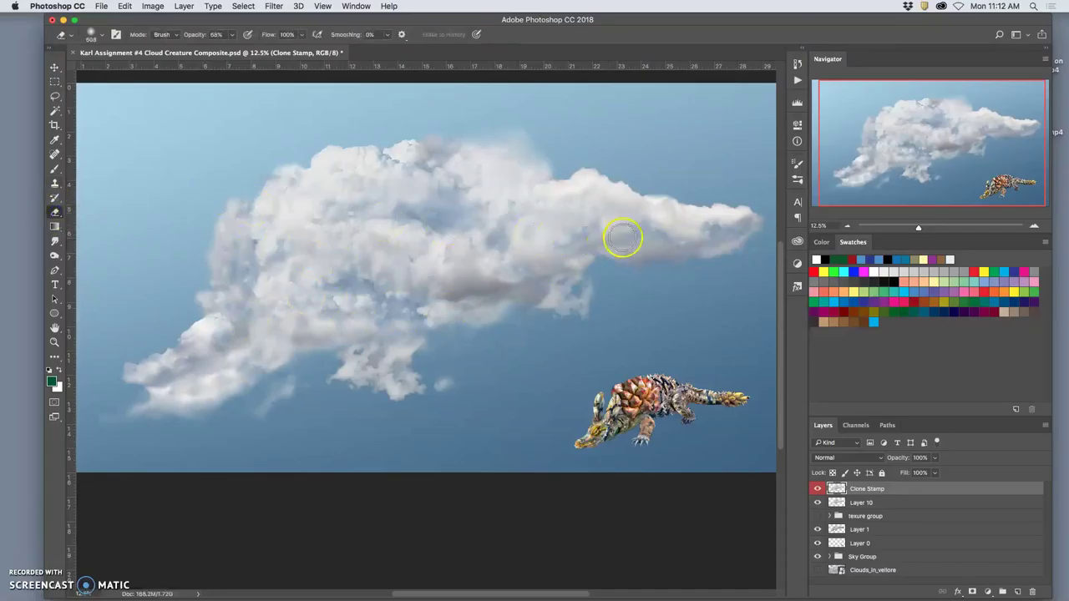
pyautogui.click(628, 237)
pyautogui.moveTo(594, 237); pyautogui.dragTo(652, 248)
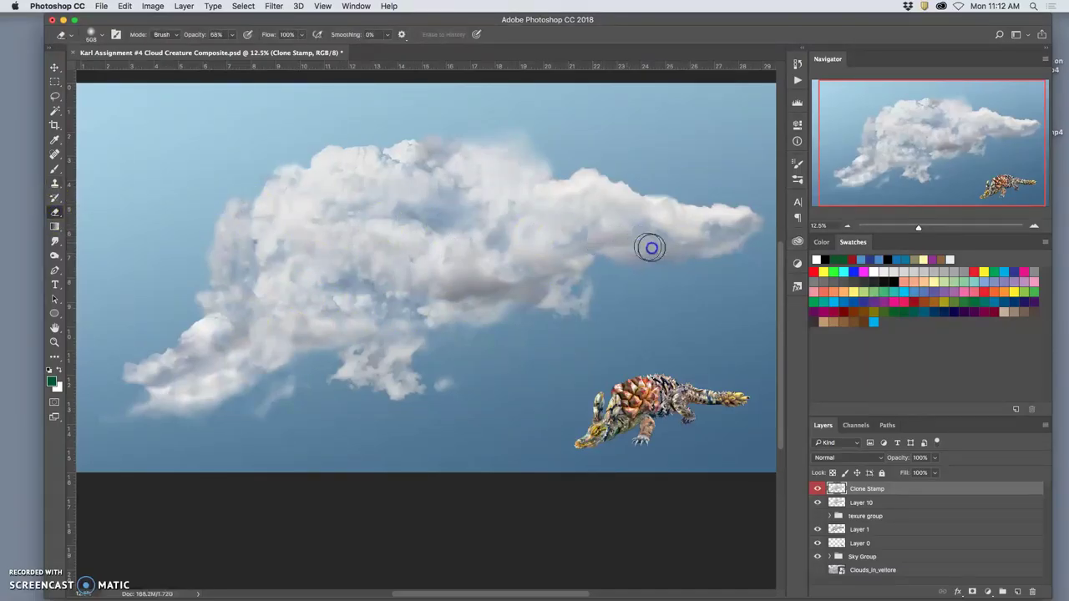
# - Clone cloud texture across the tail again and erase the excess along its lower edge
pyautogui.click(54, 184)
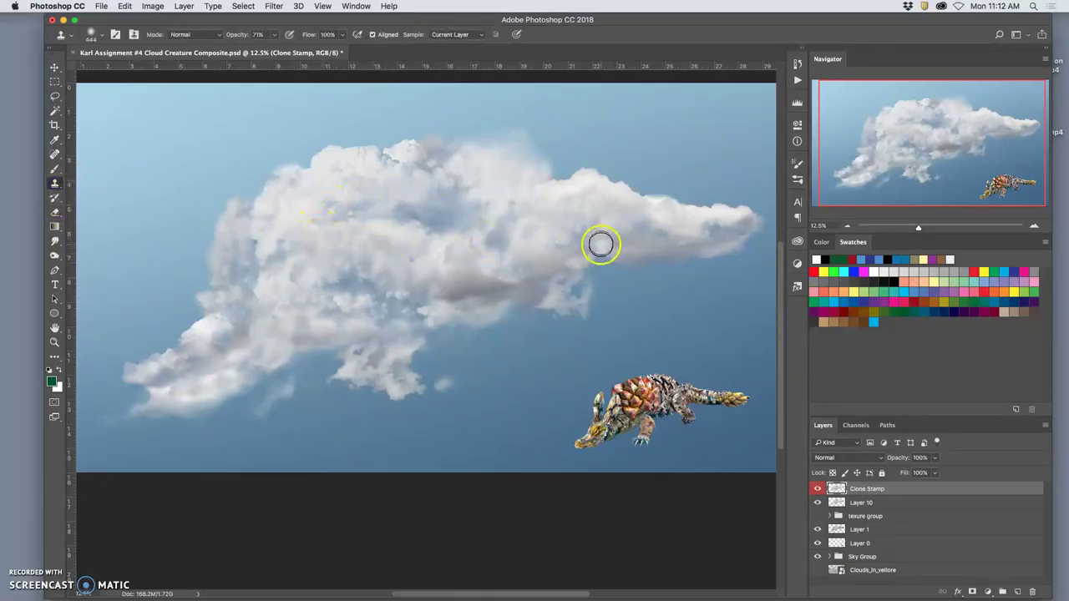
pyautogui.moveTo(602, 243)
pyautogui.mouseDown()
pyautogui.moveTo(606, 234)
pyautogui.moveTo(639, 251)
pyautogui.moveTo(694, 251)
pyautogui.moveTo(577, 246)
pyautogui.mouseUp()
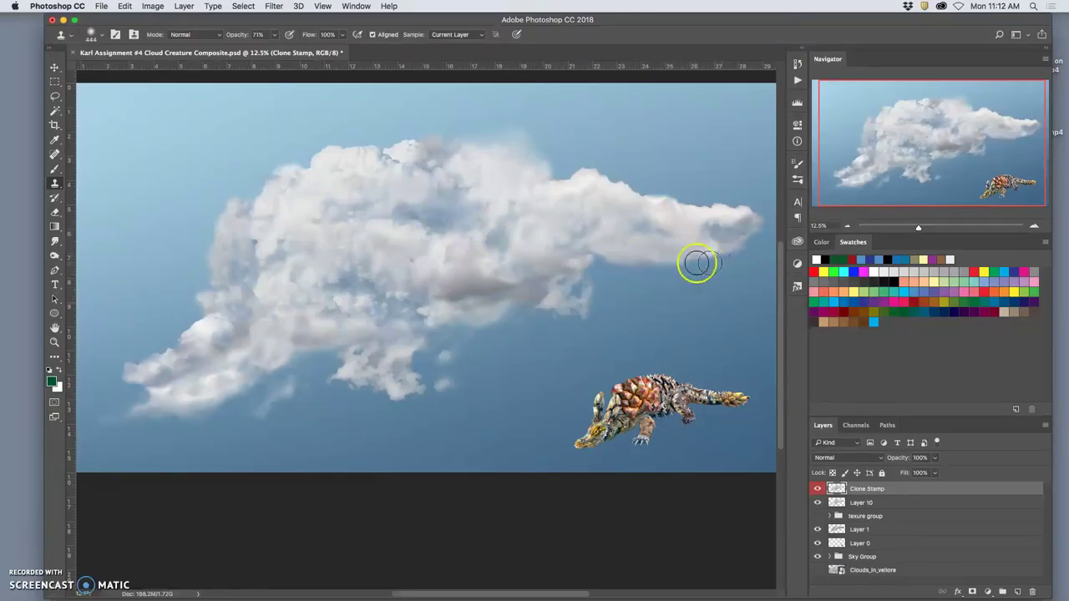
pyautogui.click(54, 212)
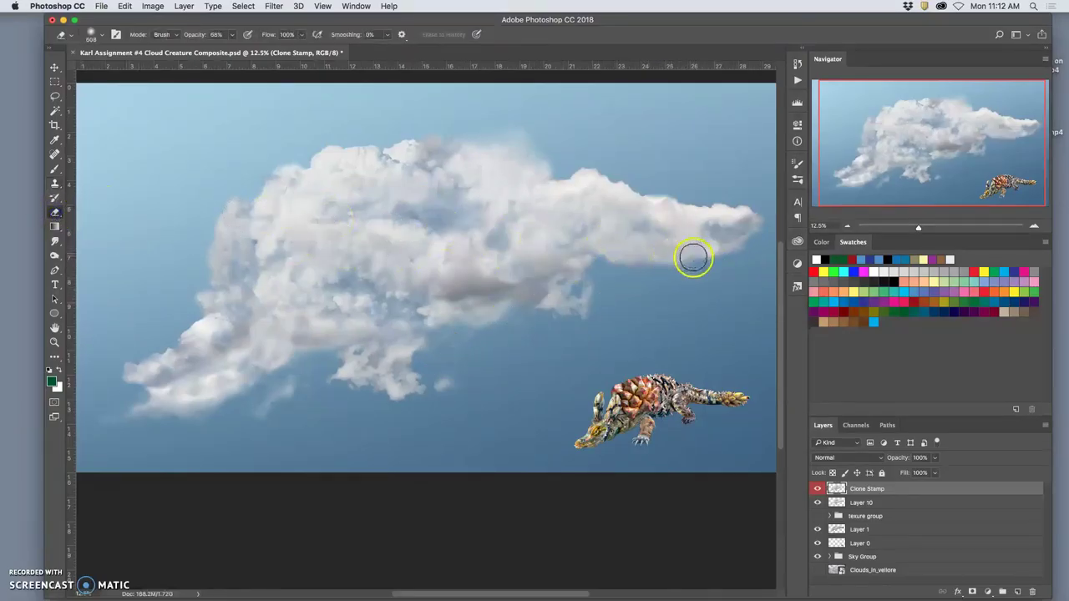
pyautogui.moveTo(692, 253)
pyautogui.mouseDown()
pyautogui.moveTo(662, 255)
pyautogui.moveTo(637, 271)
pyautogui.moveTo(717, 259)
pyautogui.moveTo(685, 246)
pyautogui.moveTo(654, 257)
pyautogui.moveTo(616, 261)
pyautogui.mouseUp()
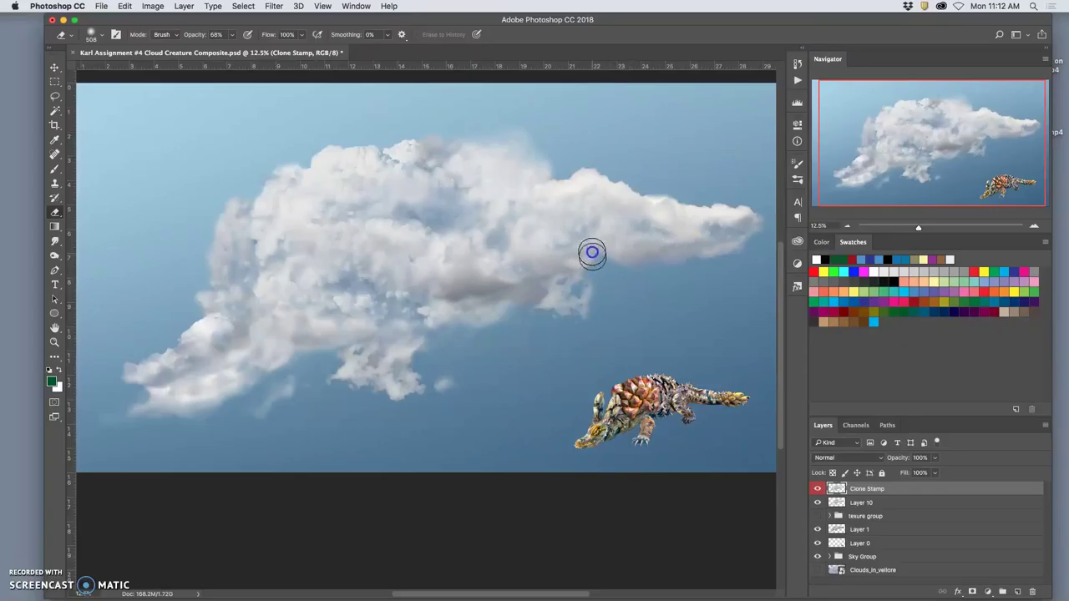
# - Toggle the visibility of the Clone Stamp layer and Layer 10 to compare the creature with and without each
pyautogui.click(817, 488)
pyautogui.click(817, 489)
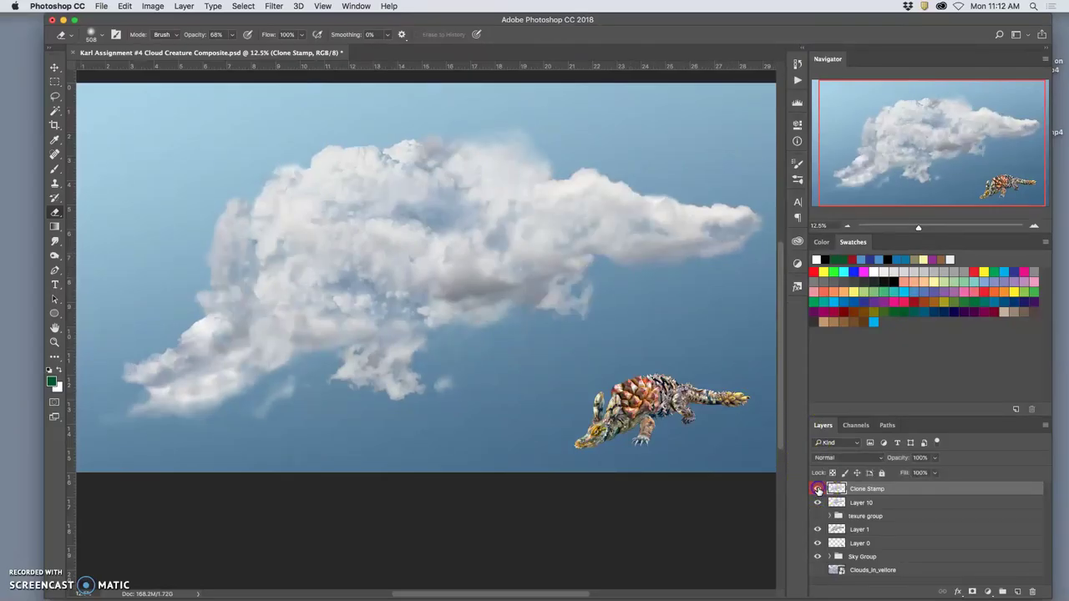
pyautogui.click(817, 488)
pyautogui.click(817, 488)
pyautogui.click(817, 489)
pyautogui.click(817, 489)
pyautogui.moveTo(742, 215); pyautogui.dragTo(739, 218)
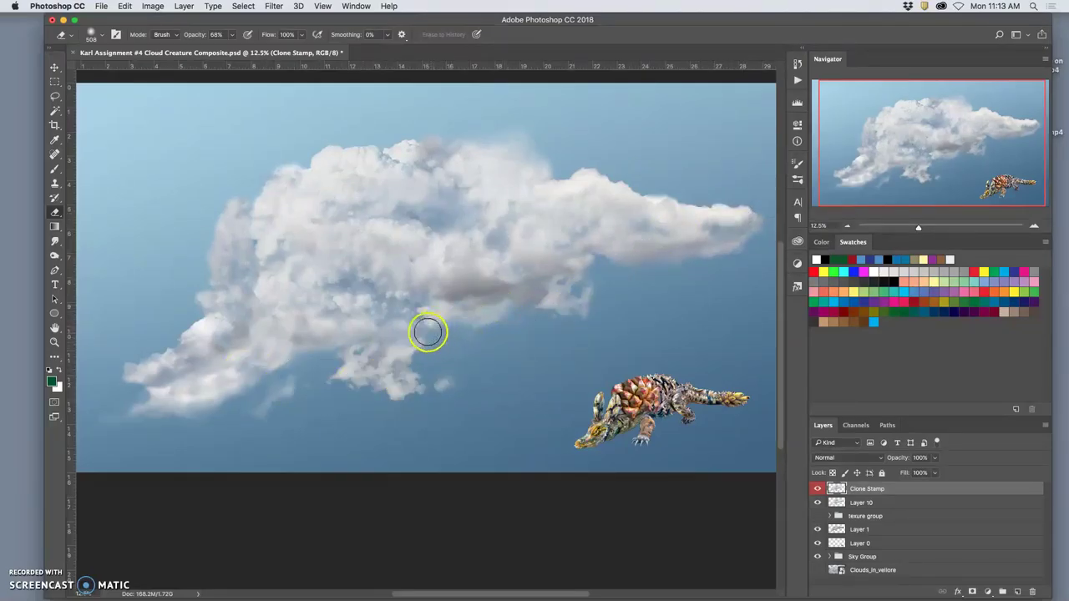
pyautogui.click(818, 503)
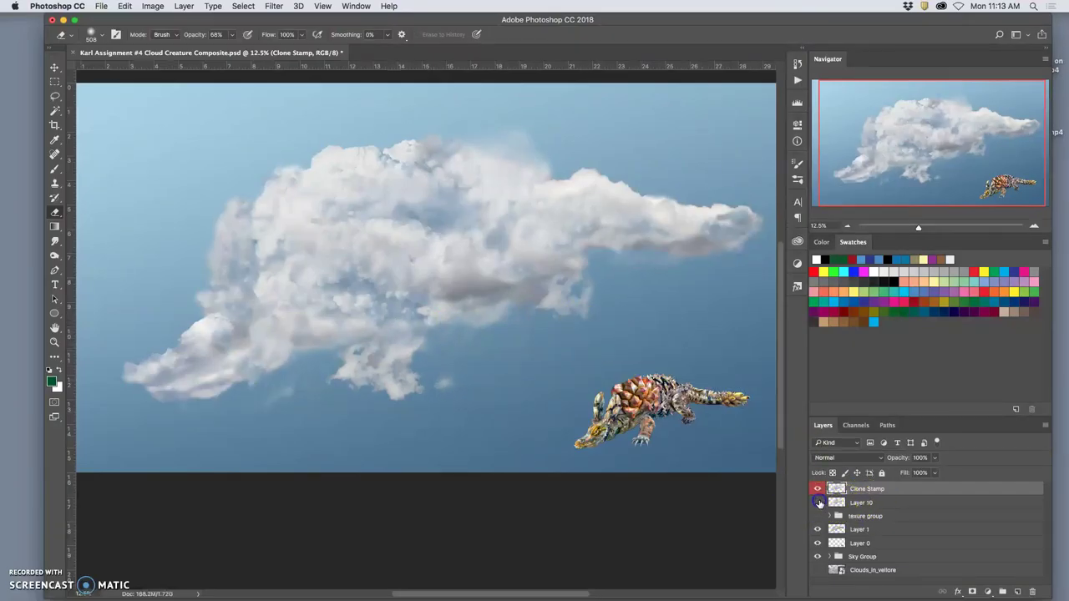
pyautogui.click(818, 503)
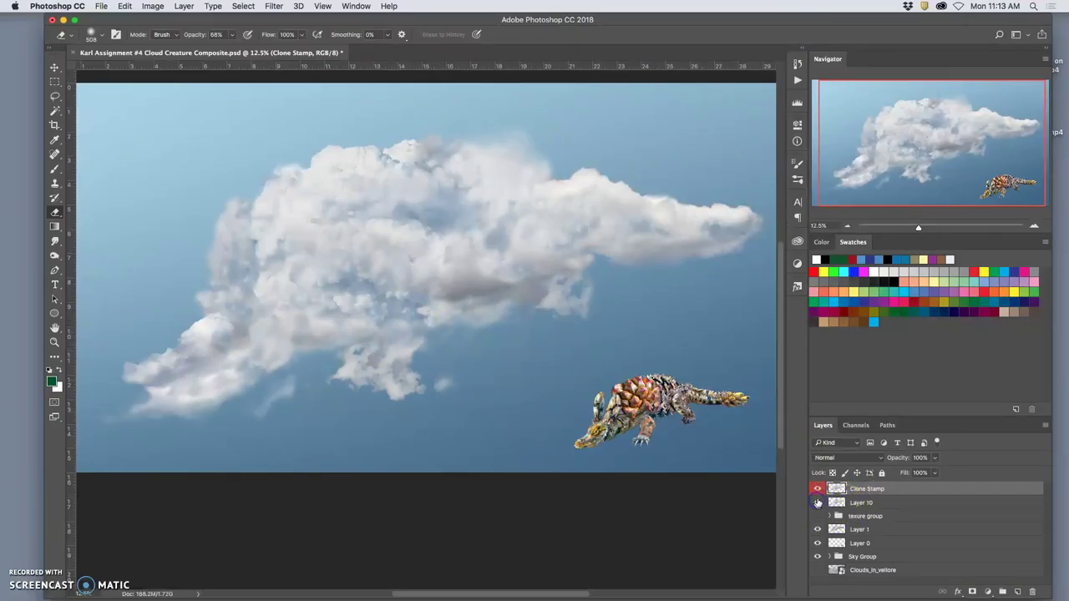
pyautogui.click(818, 502)
pyautogui.click(817, 501)
# - Set up the Smudge tool with the 220 px Soft Round Pressure Size brush
pyautogui.click(55, 242)
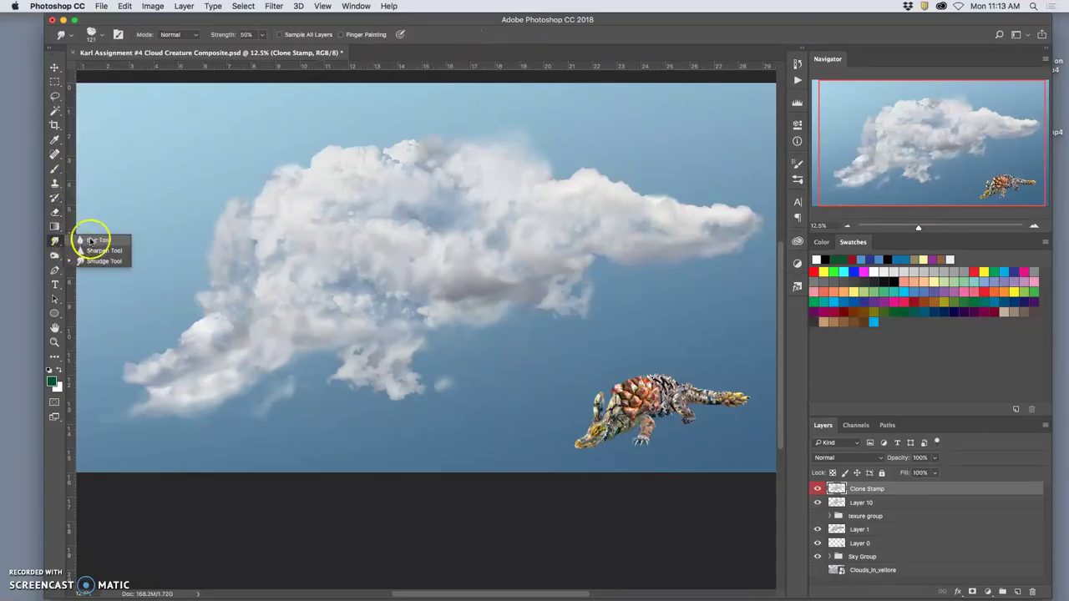
pyautogui.click(91, 261)
pyautogui.click(103, 35)
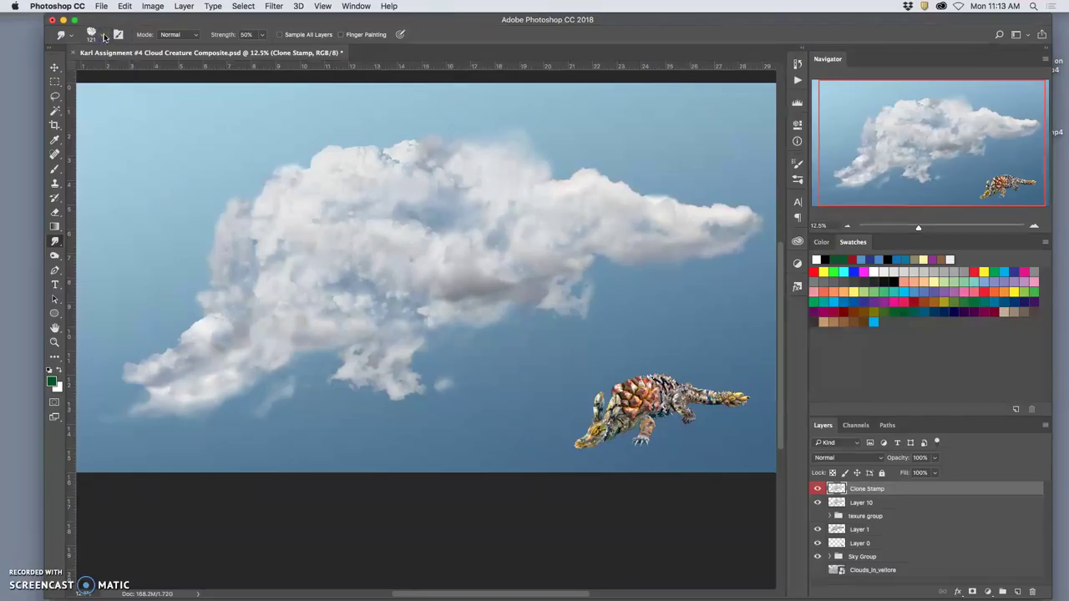
pyautogui.click(94, 35)
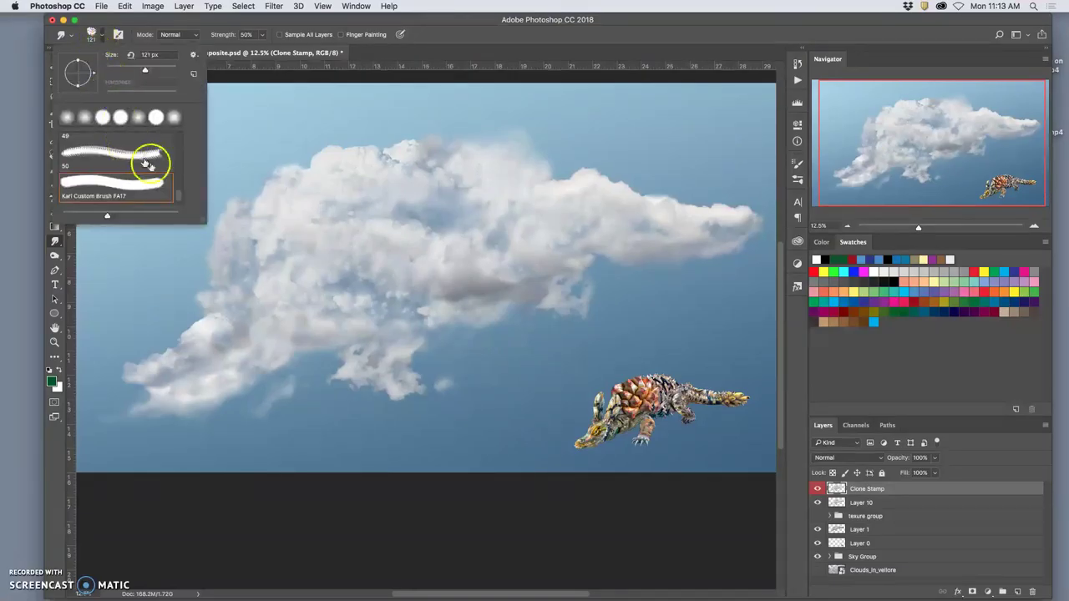
pyautogui.scroll(-2, 179, 191)
pyautogui.scroll(3, 175, 188)
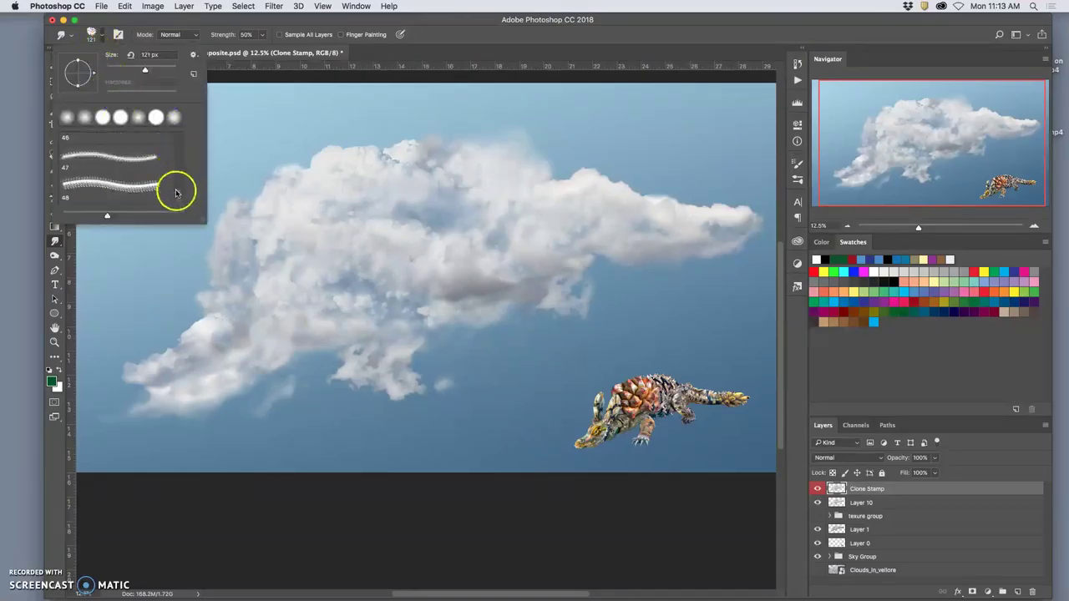
pyautogui.scroll(-1, 177, 165)
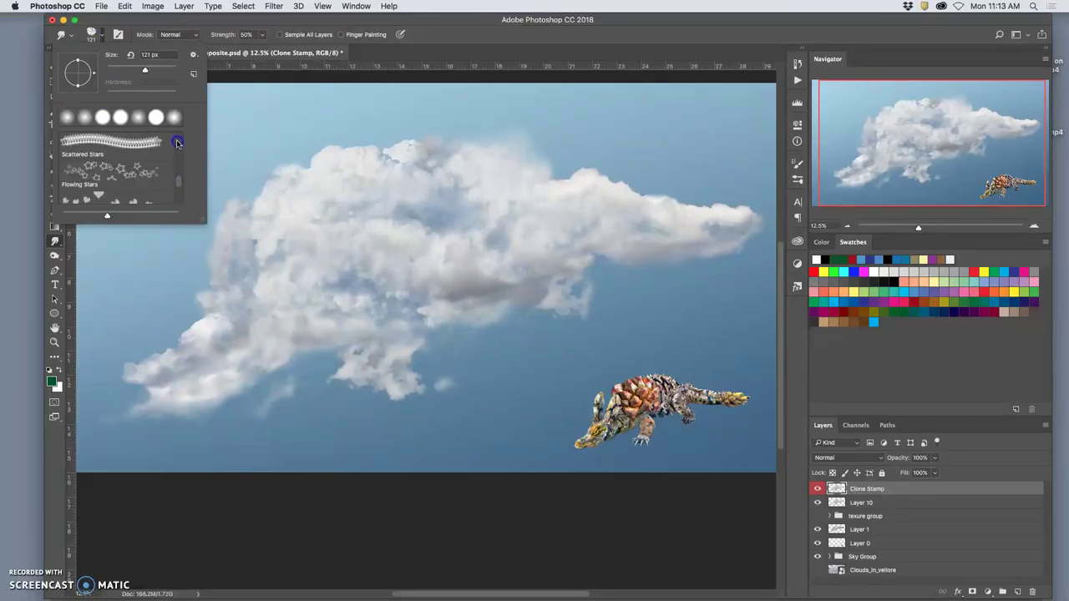
pyautogui.click(107, 121)
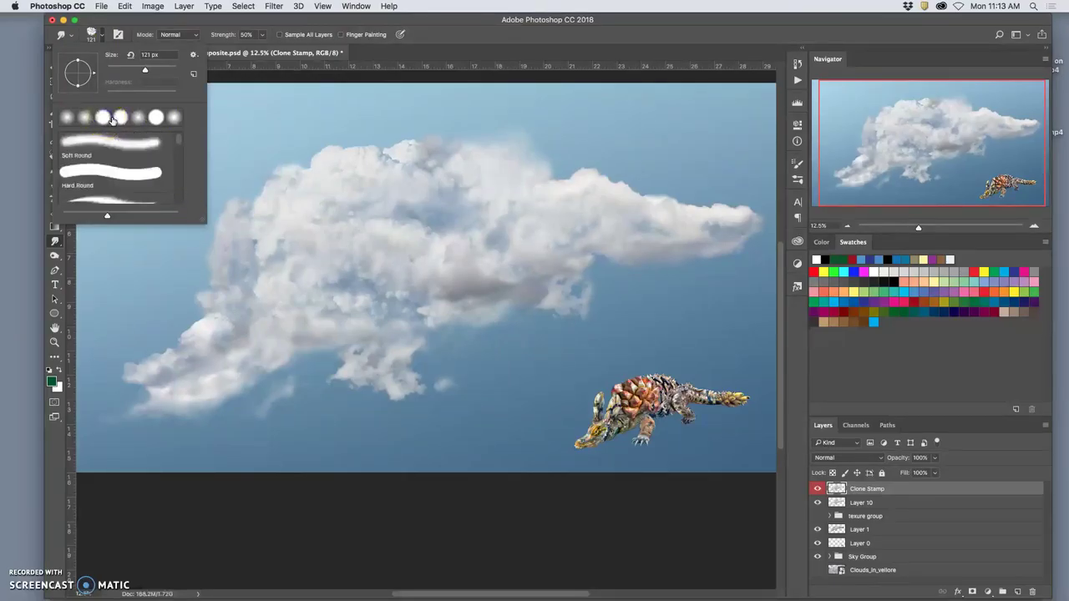
pyautogui.scroll(-1, 178, 144)
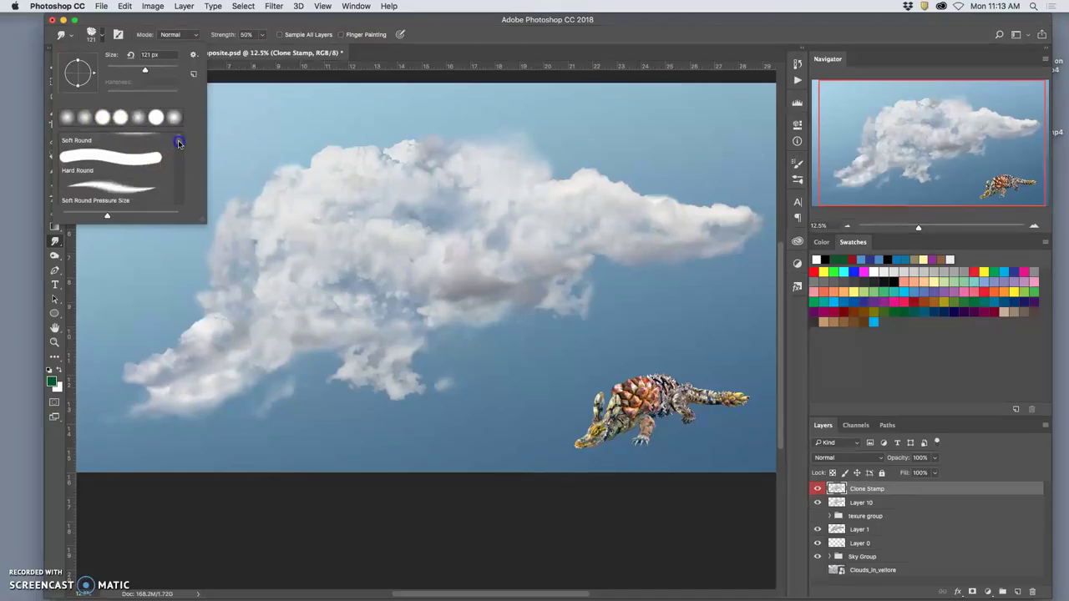
pyautogui.click(115, 189)
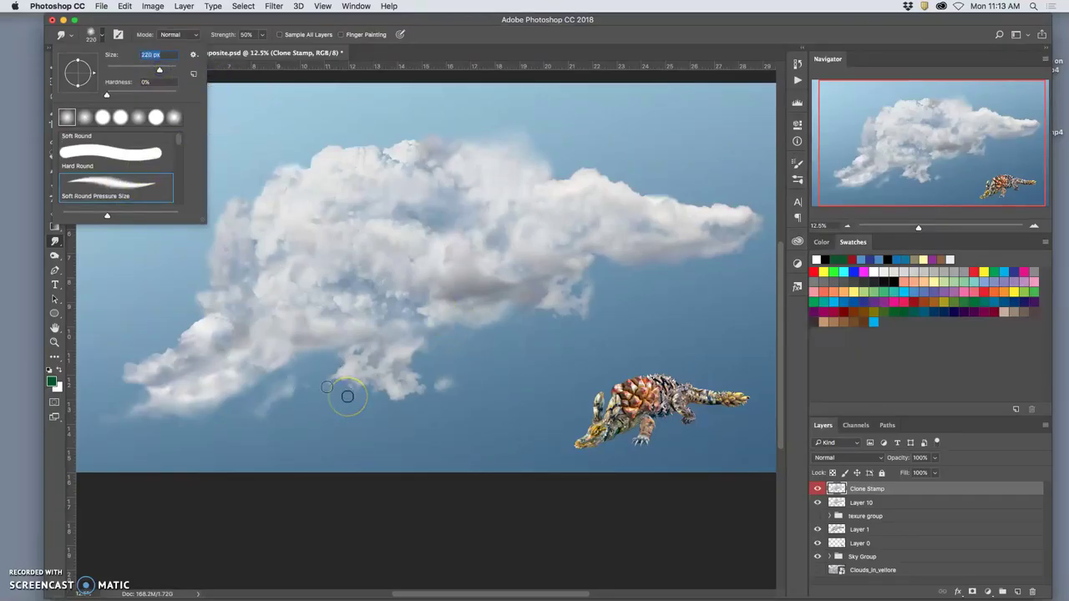
pyautogui.click(619, 264)
# - Smudge the wispy edges of the rear leg and the adjoining underside of the belly on the Clone Stamp layer
pyautogui.click(588, 288)
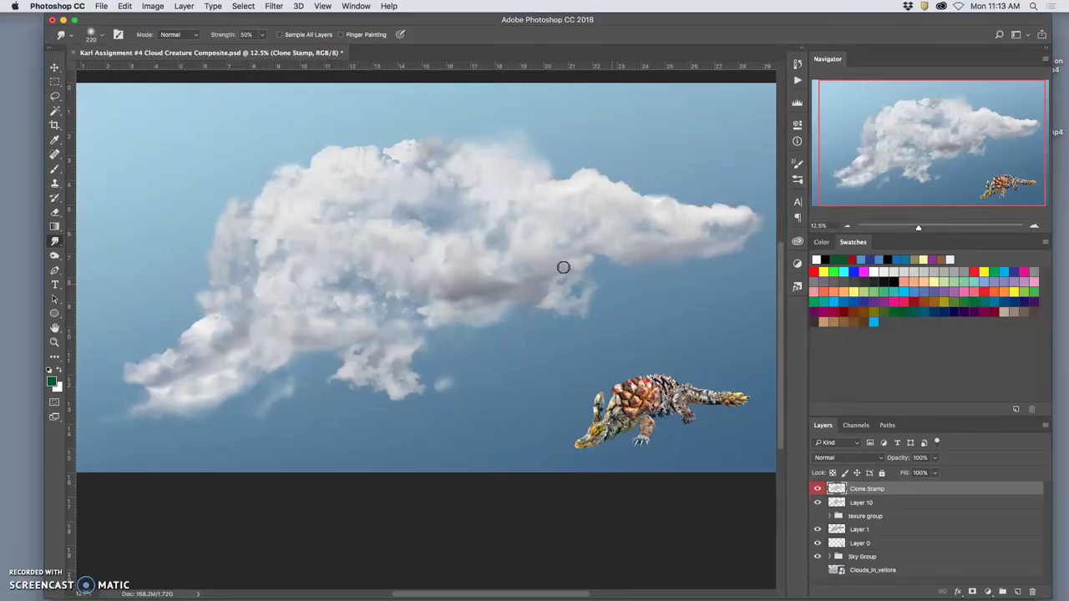
pyautogui.press('super+plus')
pyautogui.press('super+plus')
pyautogui.press('super+plus')
pyautogui.click(553, 216)
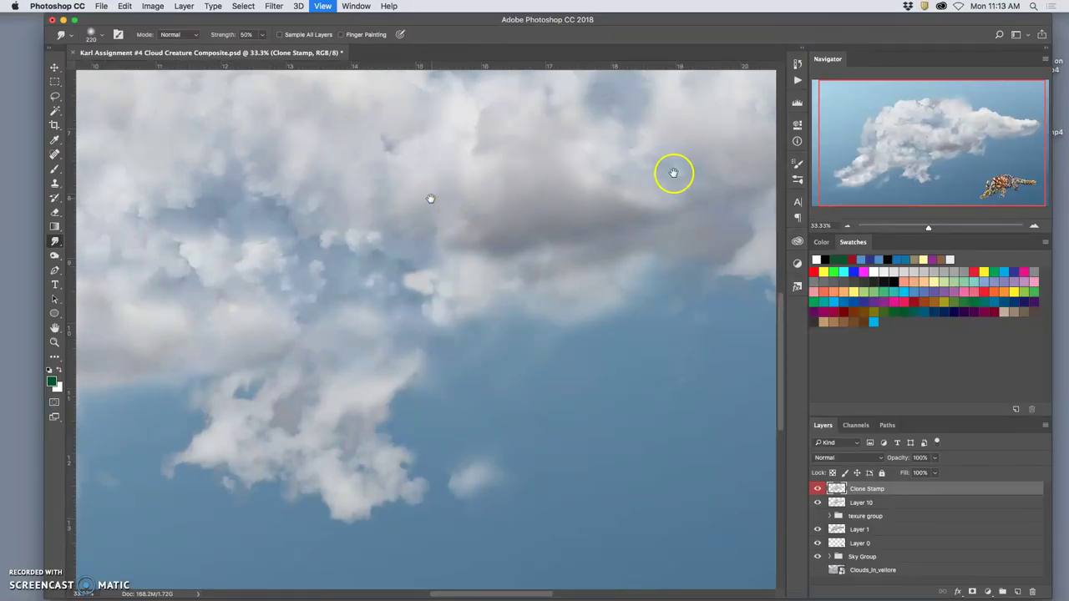
pyautogui.moveTo(674, 173); pyautogui.dragTo(535, 175)
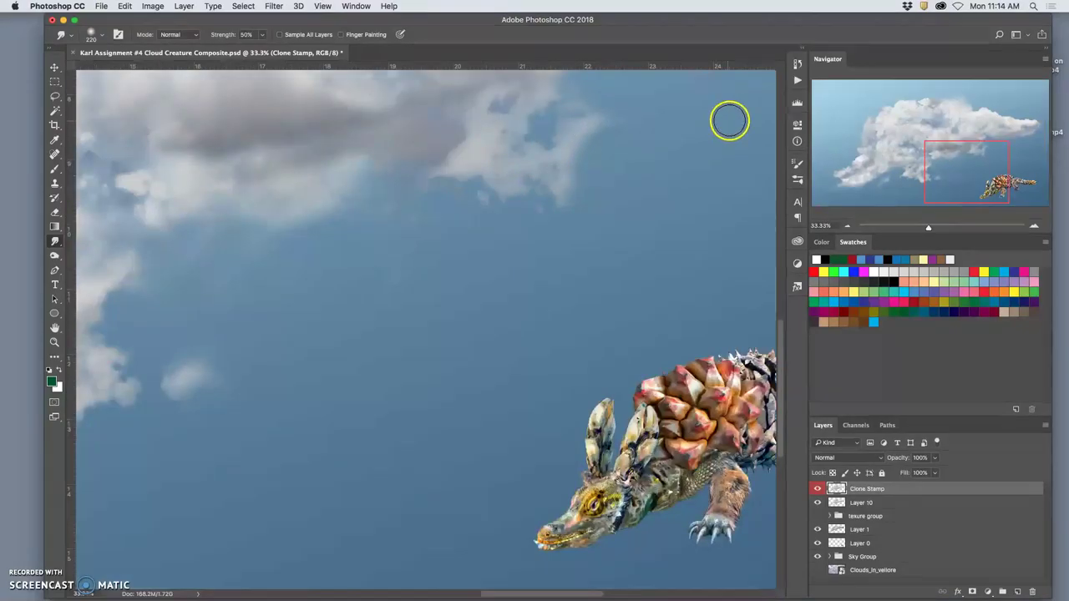
pyautogui.moveTo(569, 106); pyautogui.dragTo(567, 105)
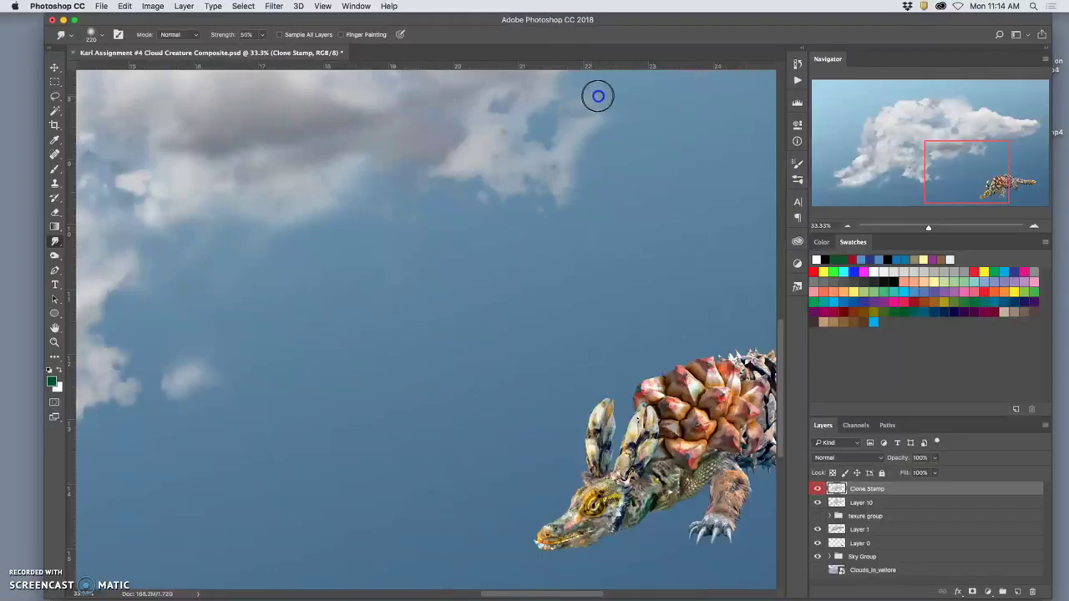
pyautogui.moveTo(622, 94)
pyautogui.mouseDown()
pyautogui.moveTo(553, 193)
pyautogui.moveTo(624, 221)
pyautogui.moveTo(548, 195)
pyautogui.moveTo(494, 213)
pyautogui.moveTo(444, 175)
pyautogui.moveTo(389, 211)
pyautogui.mouseUp()
# - Smudge the cloud texture along the belly's lower edge and in the flank above the front leg
pyautogui.moveTo(260, 287)
pyautogui.mouseDown()
pyautogui.moveTo(421, 300)
pyautogui.moveTo(459, 320)
pyautogui.mouseUp()
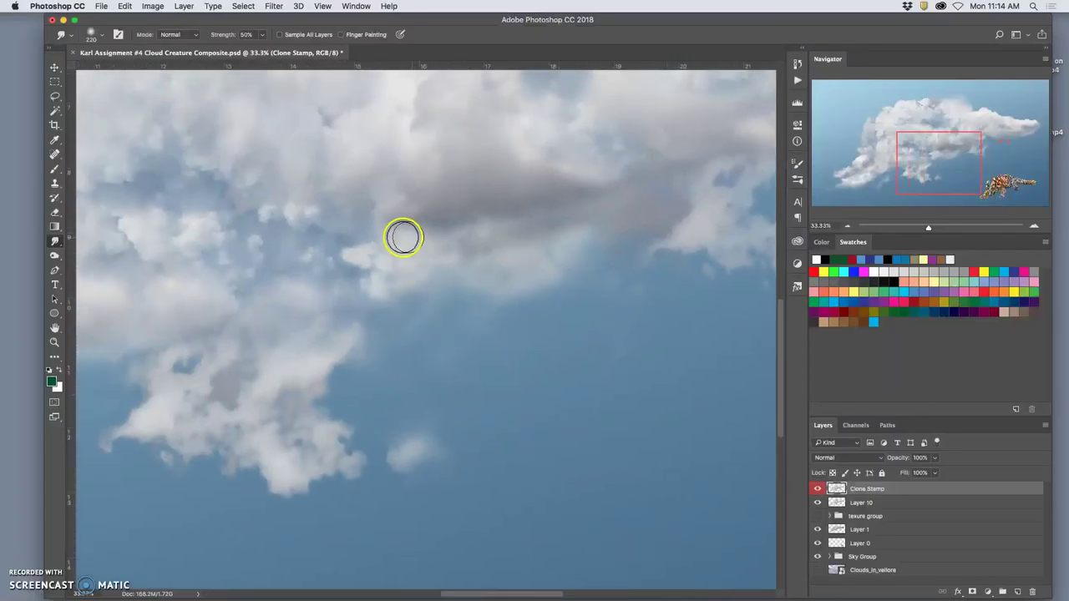
pyautogui.moveTo(396, 239)
pyautogui.mouseDown()
pyautogui.moveTo(415, 236)
pyautogui.moveTo(292, 216)
pyautogui.moveTo(320, 220)
pyautogui.moveTo(324, 204)
pyautogui.mouseUp()
pyautogui.moveTo(231, 184)
pyautogui.mouseDown()
pyautogui.moveTo(159, 143)
pyautogui.moveTo(128, 152)
pyautogui.moveTo(128, 178)
pyautogui.moveTo(91, 172)
pyautogui.moveTo(165, 194)
pyautogui.moveTo(196, 238)
pyautogui.moveTo(219, 223)
pyautogui.moveTo(219, 243)
pyautogui.moveTo(258, 249)
pyautogui.moveTo(256, 234)
pyautogui.moveTo(271, 253)
pyautogui.moveTo(335, 266)
pyautogui.moveTo(343, 296)
pyautogui.moveTo(377, 274)
pyautogui.moveTo(390, 300)
pyautogui.moveTo(334, 299)
pyautogui.mouseUp()
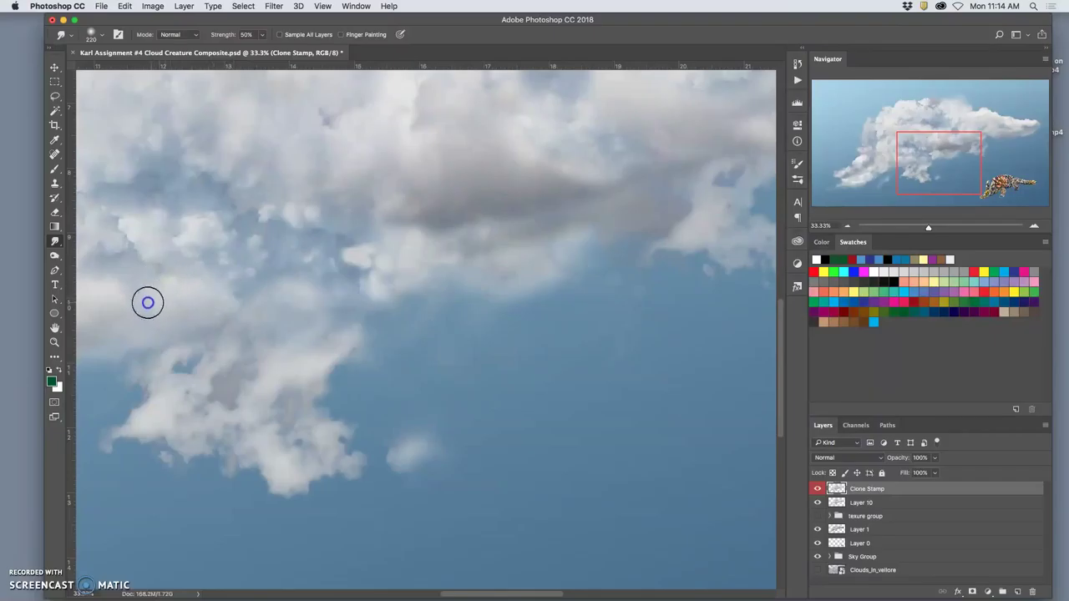
pyautogui.moveTo(145, 303); pyautogui.dragTo(148, 310)
# - Smudge the texture around the shoulder and across the front leg on the Clone Stamp layer
pyautogui.moveTo(230, 338); pyautogui.dragTo(480, 371)
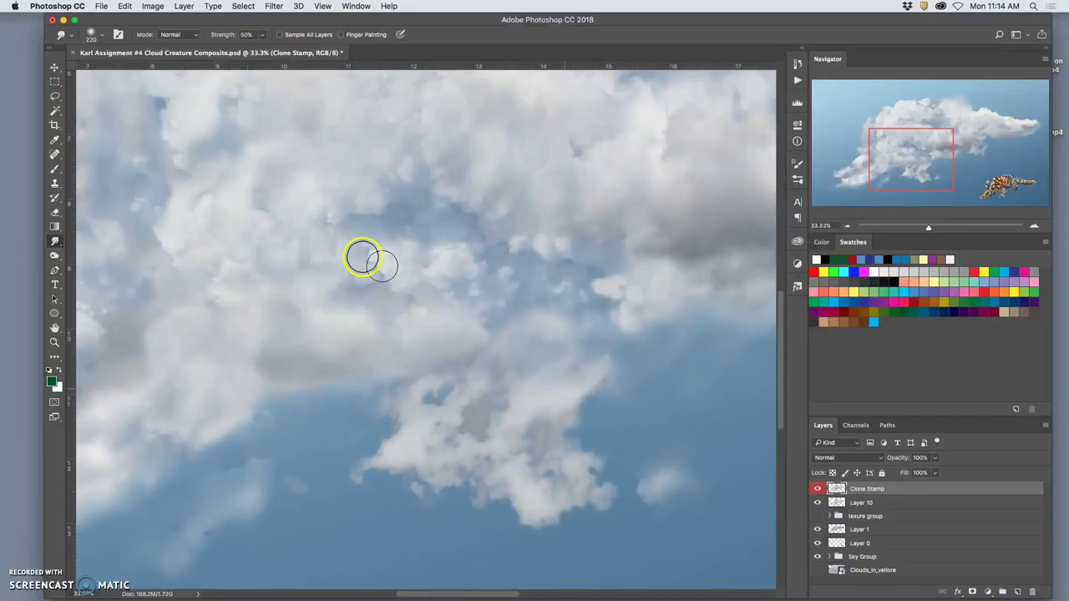
pyautogui.moveTo(234, 272); pyautogui.dragTo(217, 289)
pyautogui.moveTo(399, 407); pyautogui.dragTo(388, 416)
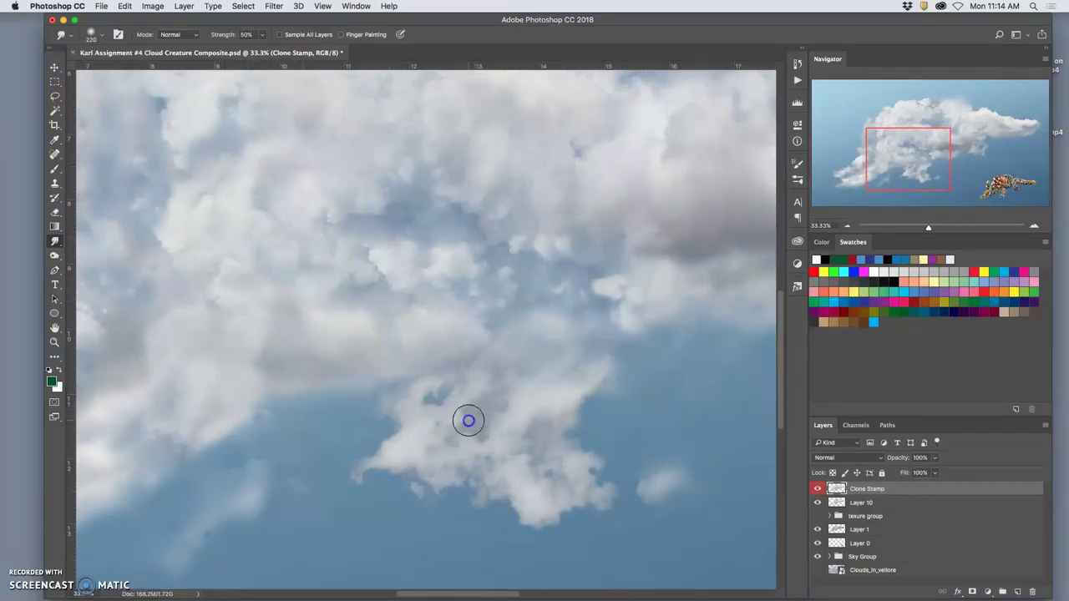